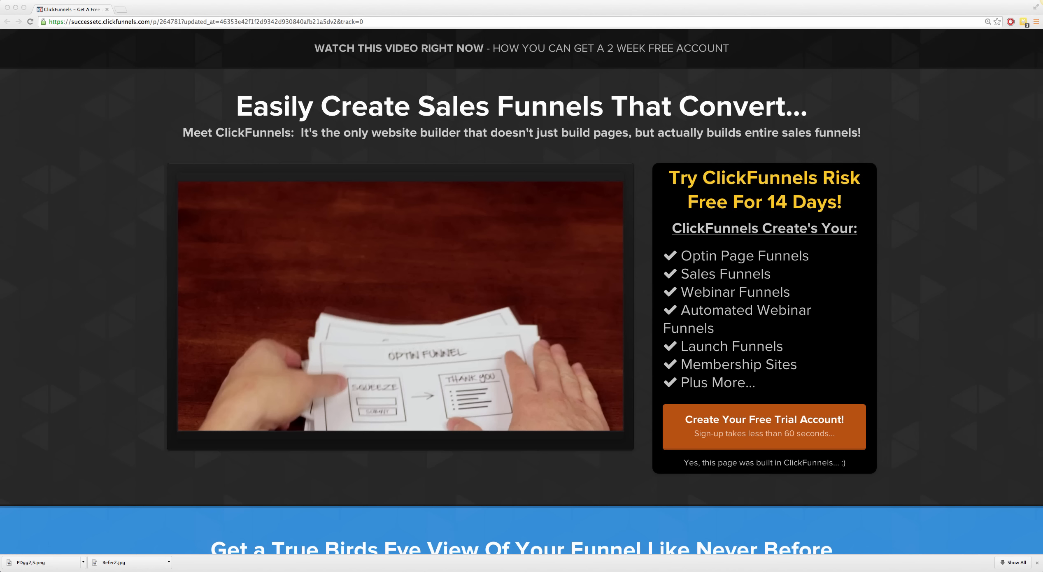
# Step: Dismiss the browser's downloads bar and extend the window down to fill the whole screen height
pyautogui.click(1038, 565)
pyautogui.click(1038, 565)
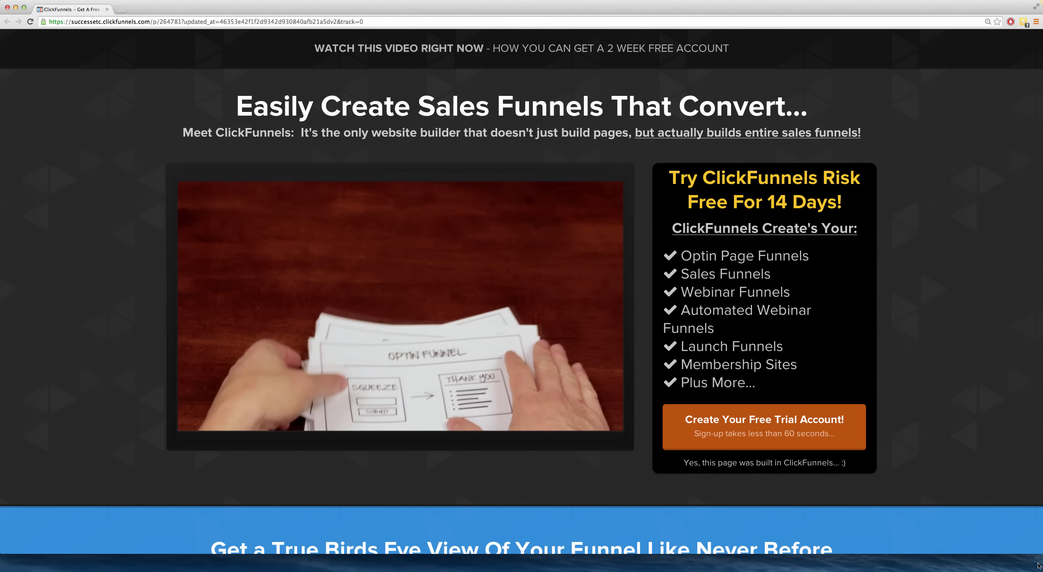
pyautogui.scroll(-1, 1020, 546)
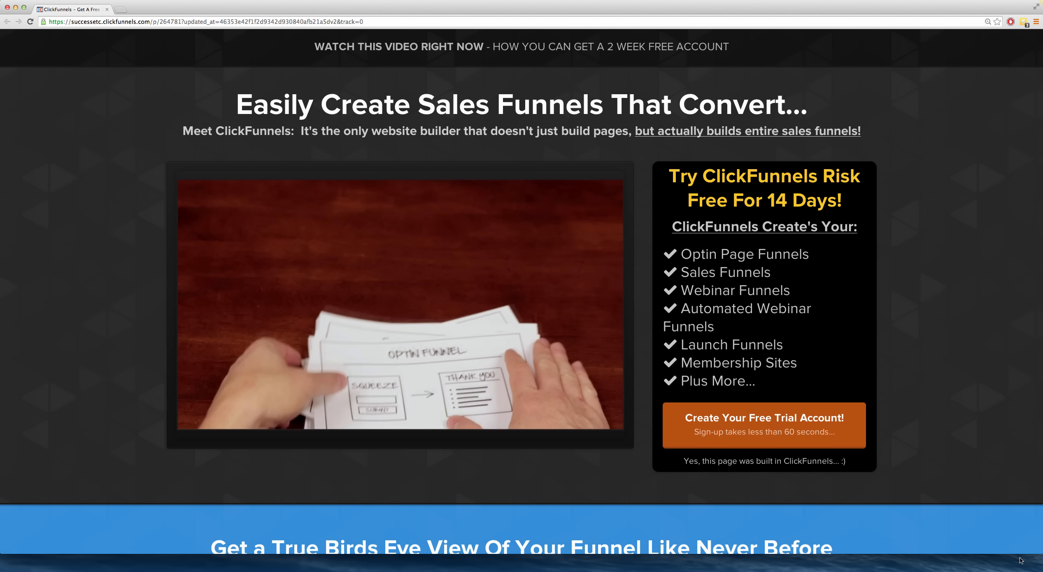
pyautogui.moveTo(1020, 554); pyautogui.dragTo(1018, 571)
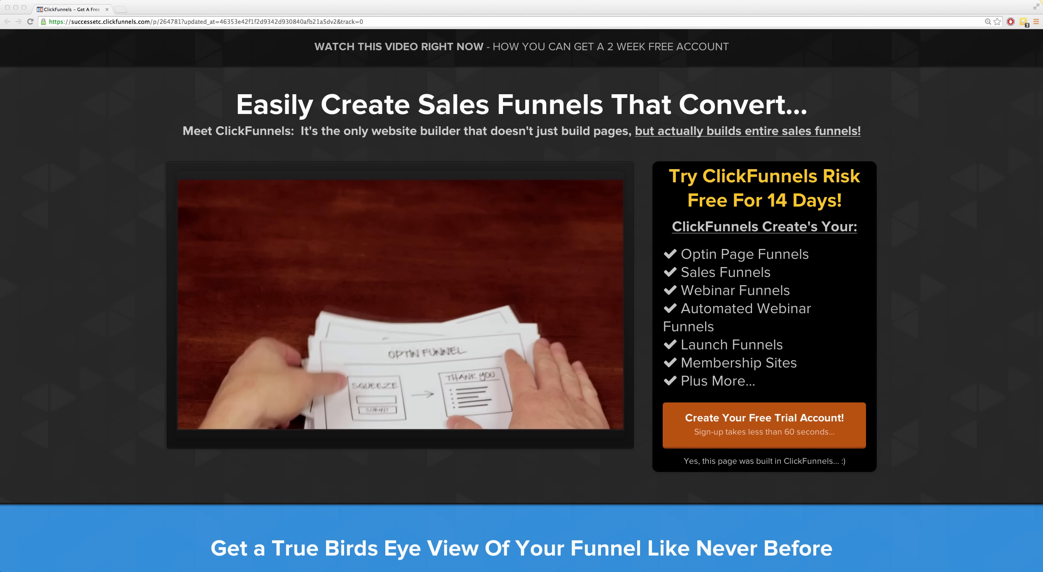
pyautogui.click(934, 300)
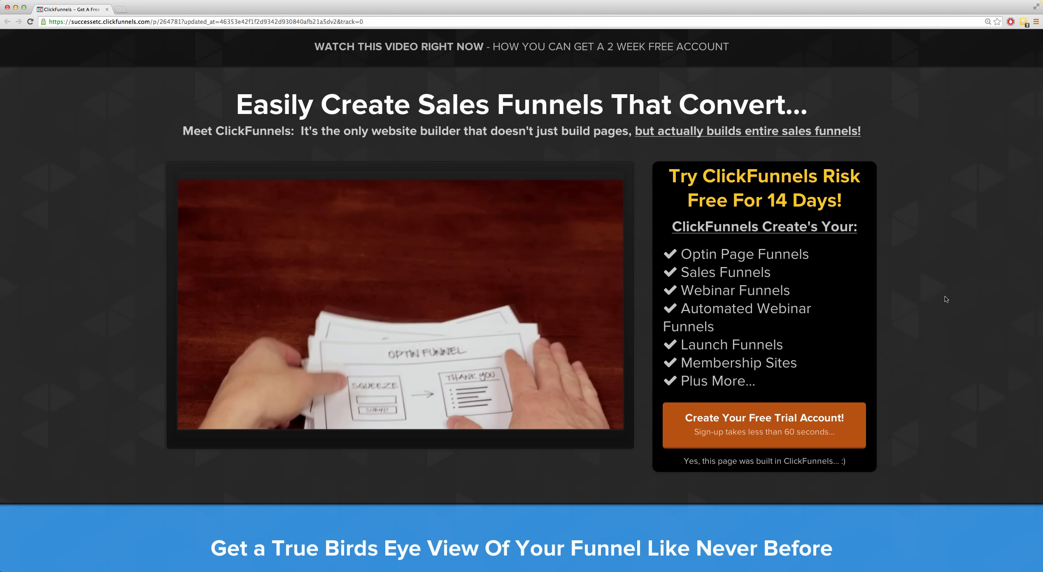
# Step: Examine the ClickFunnels landing page from the headline video through the template, editor and funnel-type sections to the footer, and return to its start
pyautogui.scroll(-5, 946, 299)
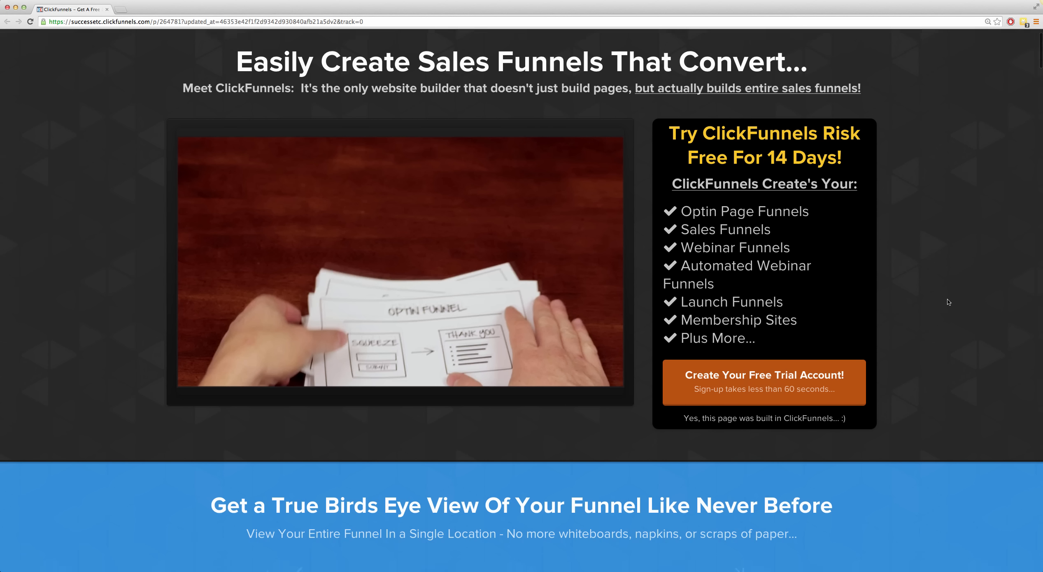
pyautogui.scroll(-12, 948, 303)
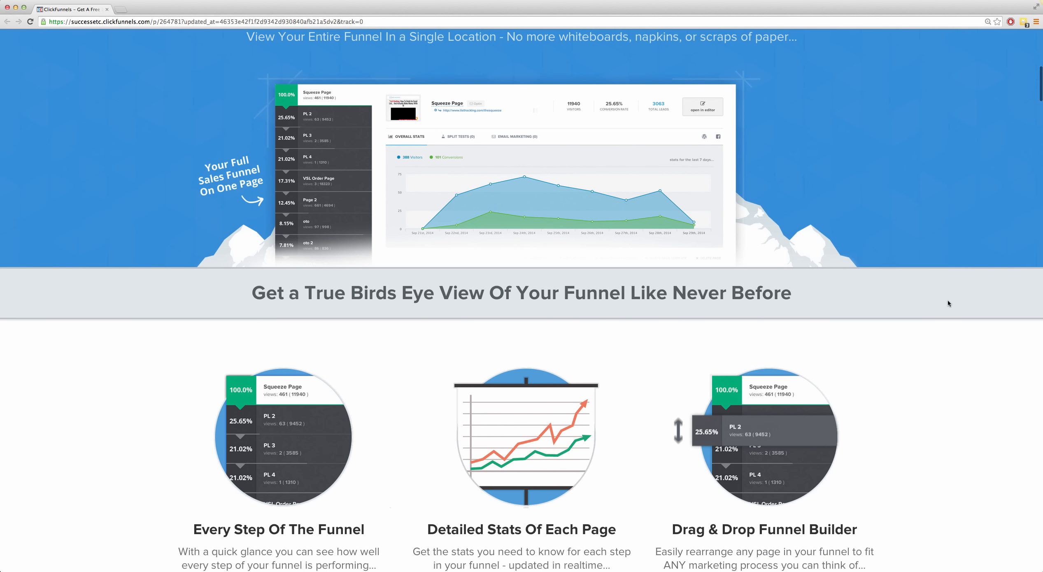
pyautogui.scroll(-3, 948, 300)
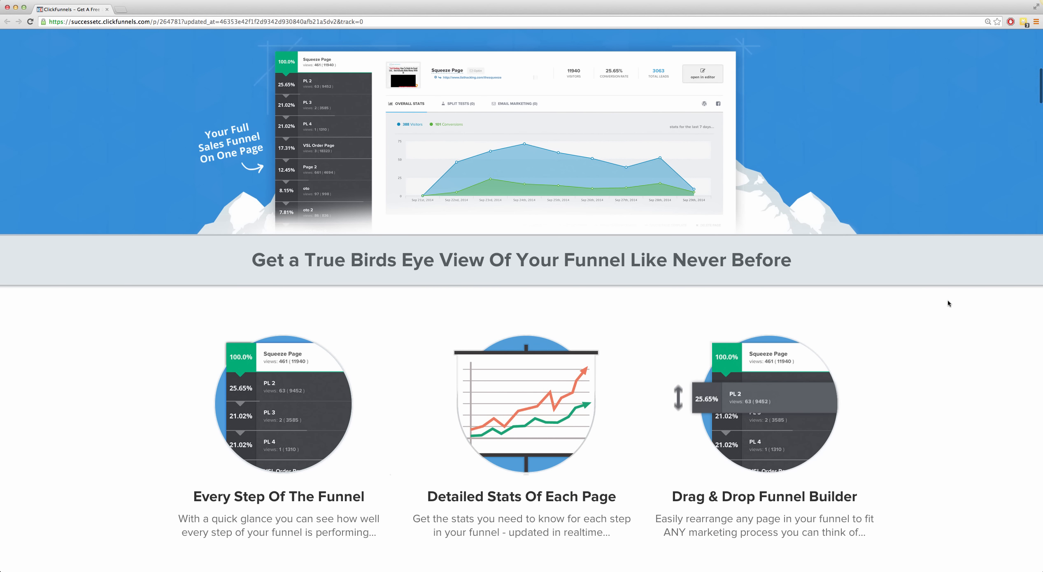
pyautogui.scroll(-3, 1002, 298)
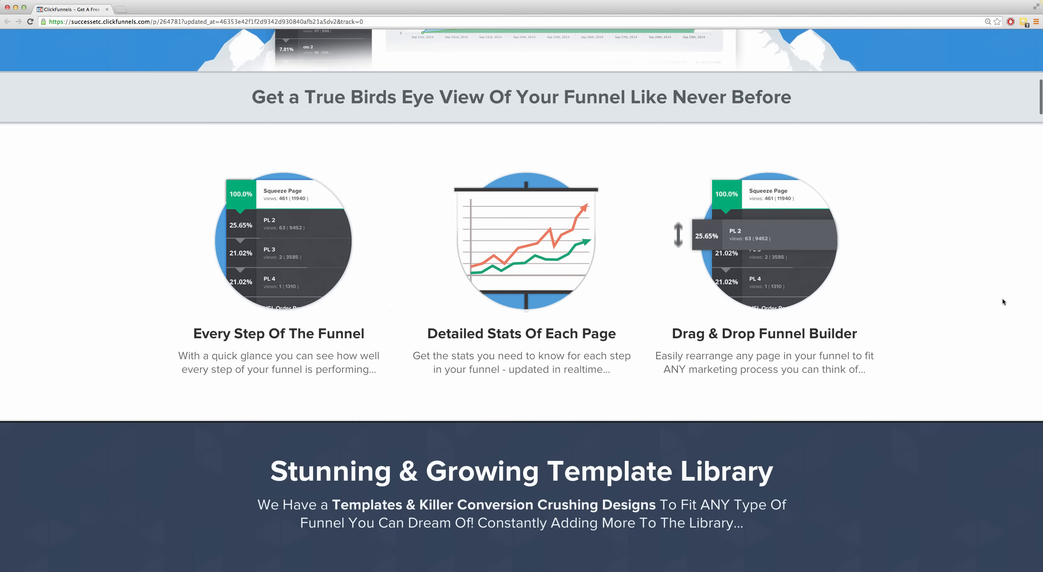
pyautogui.scroll(-8, 995, 305)
pyautogui.scroll(-5, 990, 317)
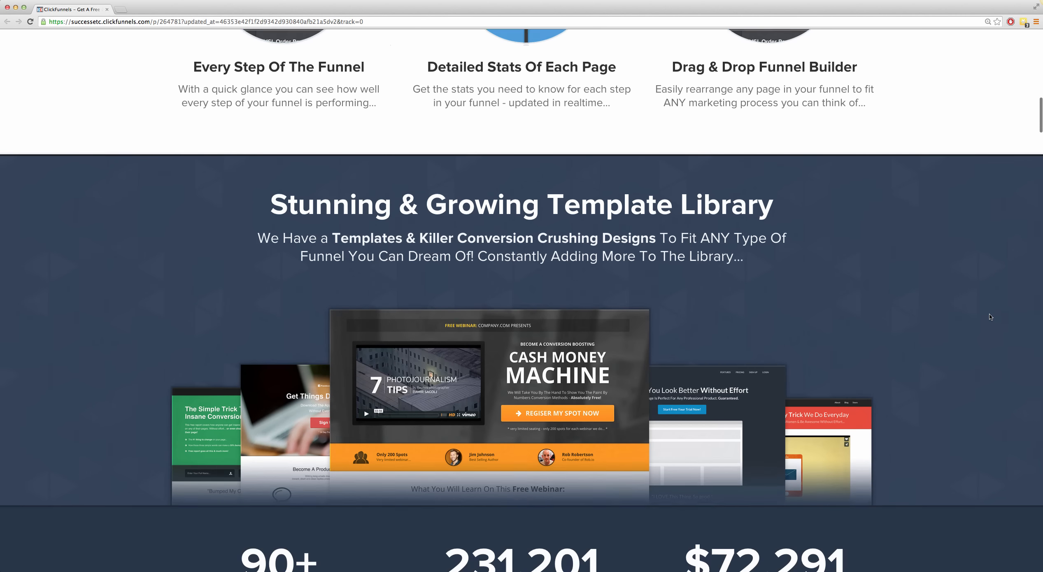
pyautogui.scroll(-10, 990, 327)
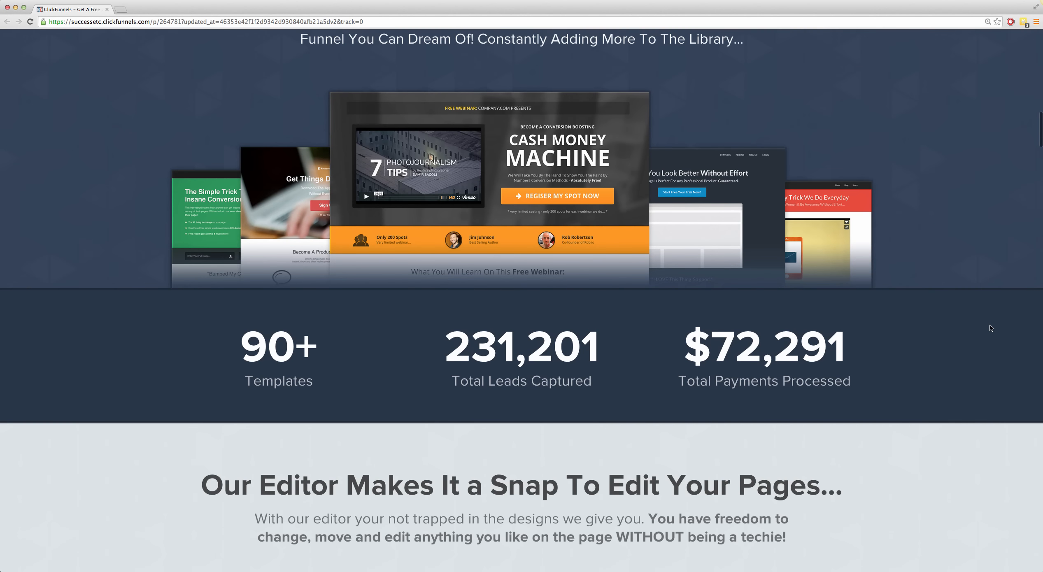
pyautogui.scroll(-12, 990, 330)
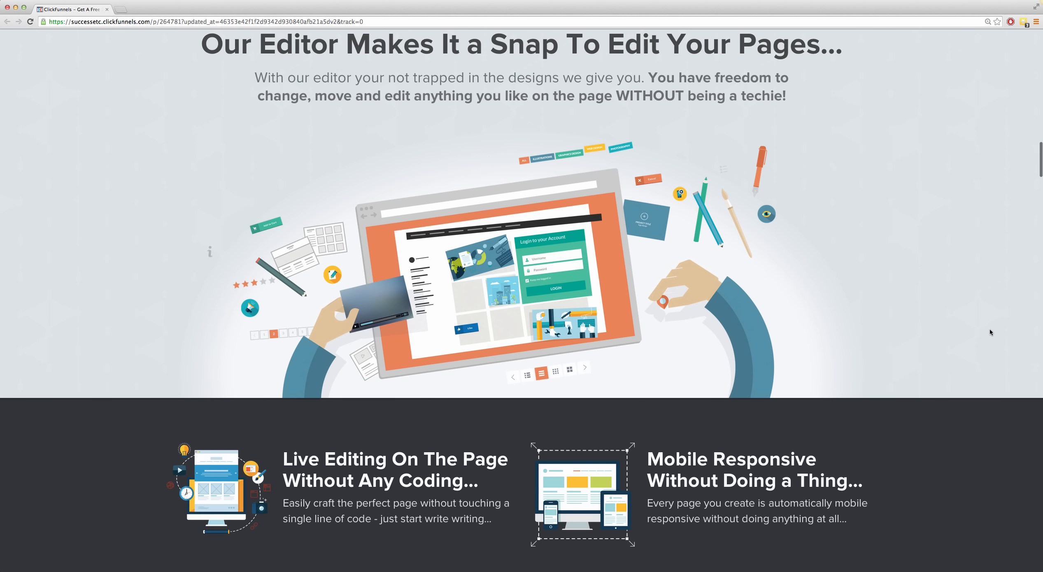
pyautogui.scroll(-9, 991, 333)
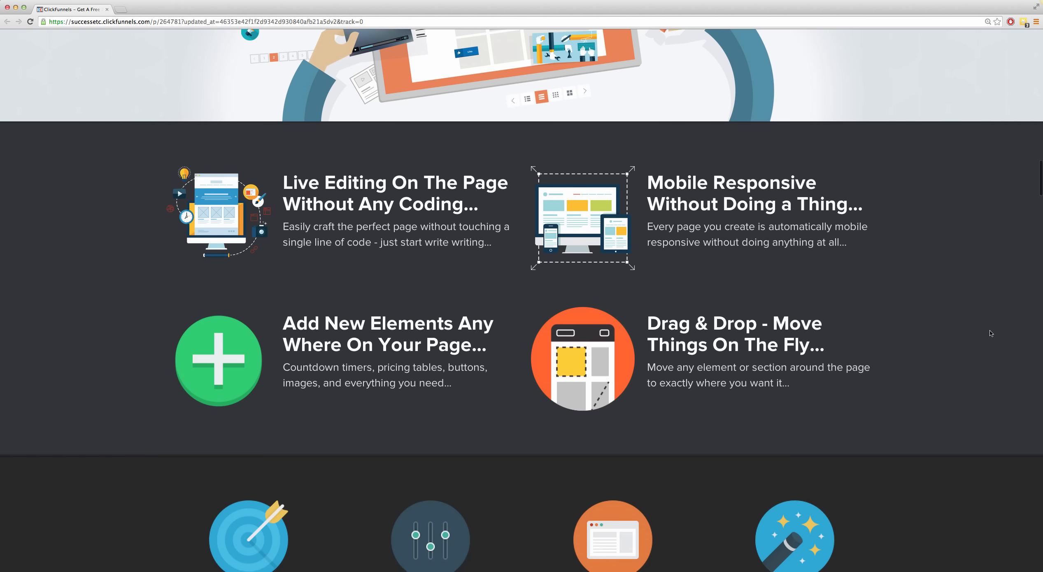
pyautogui.scroll(-6, 989, 337)
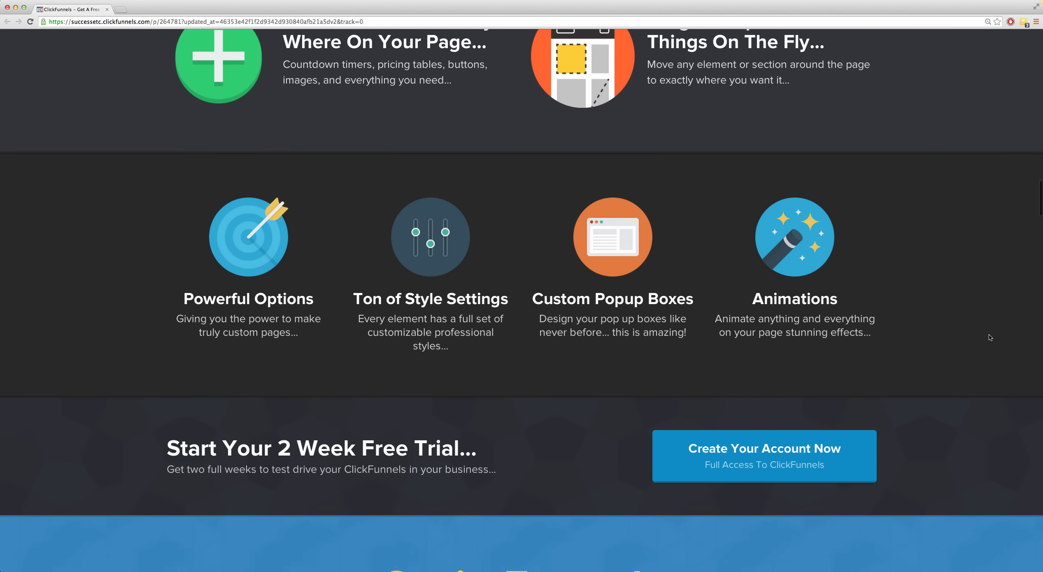
pyautogui.scroll(-12, 990, 338)
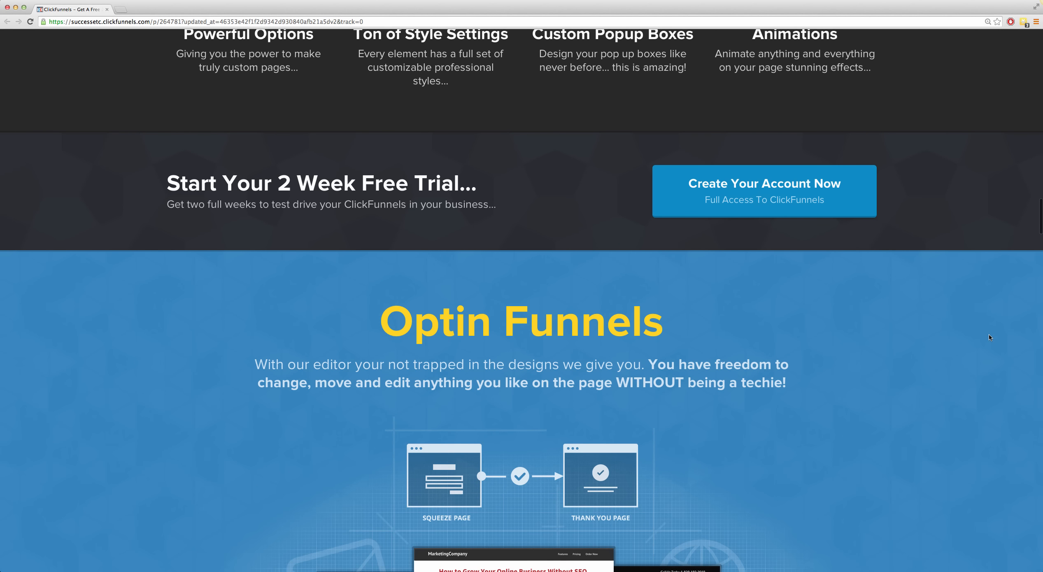
pyautogui.scroll(-3, 990, 337)
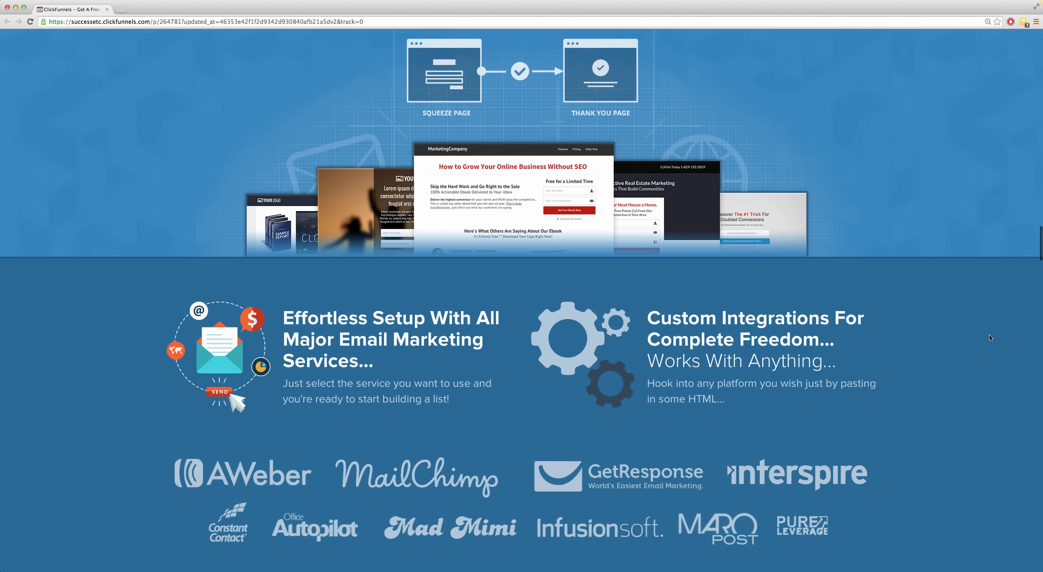
pyautogui.scroll(-12, 815, 258)
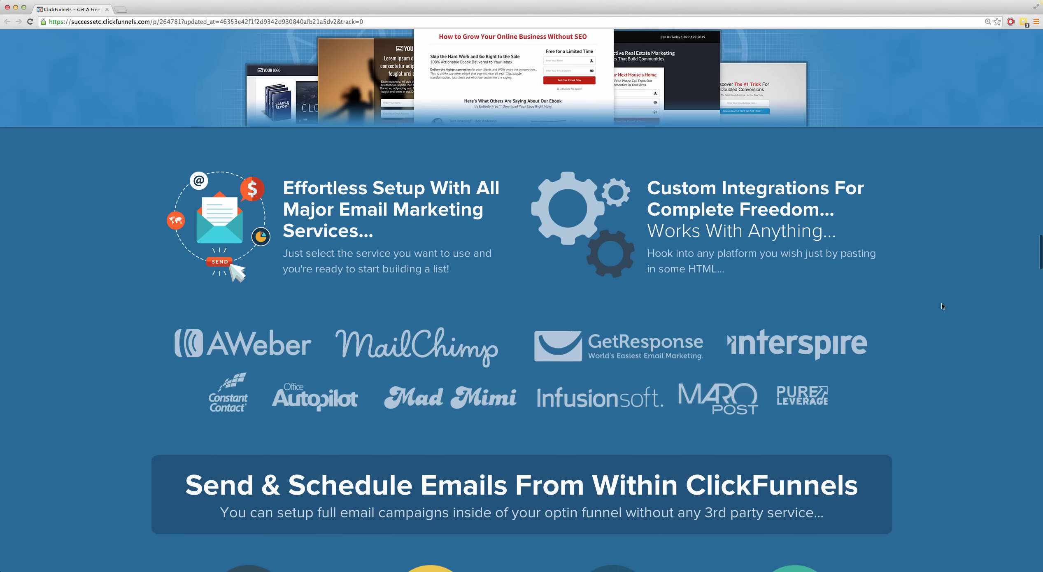
pyautogui.scroll(-12, 939, 317)
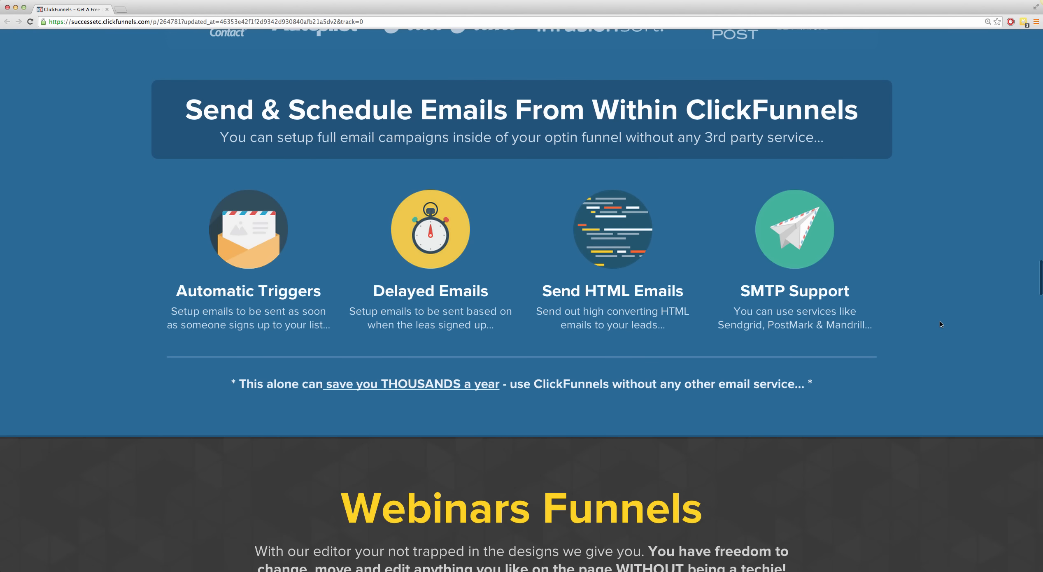
pyautogui.scroll(-20, 940, 326)
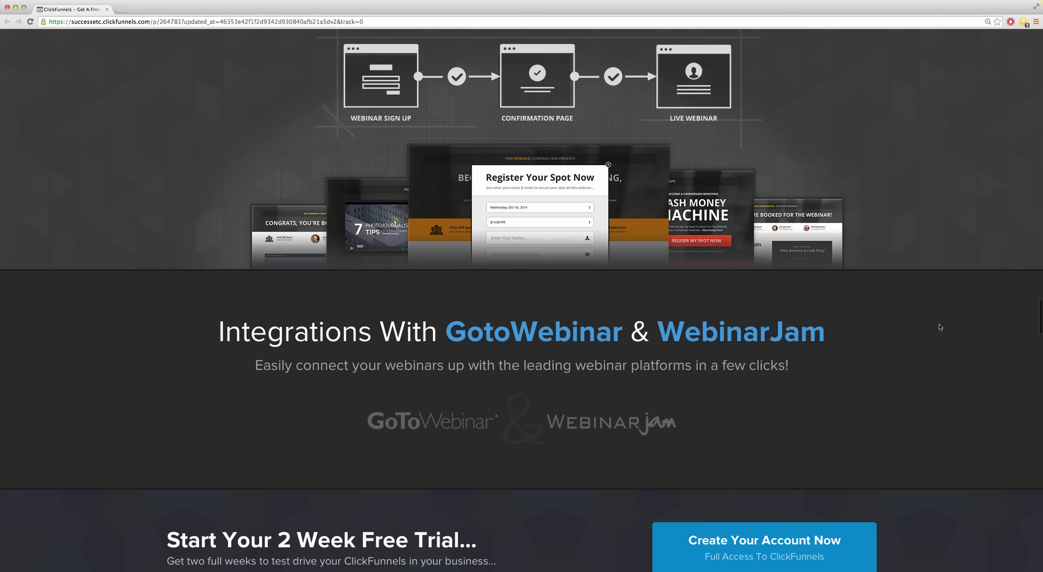
pyautogui.scroll(-20, 939, 328)
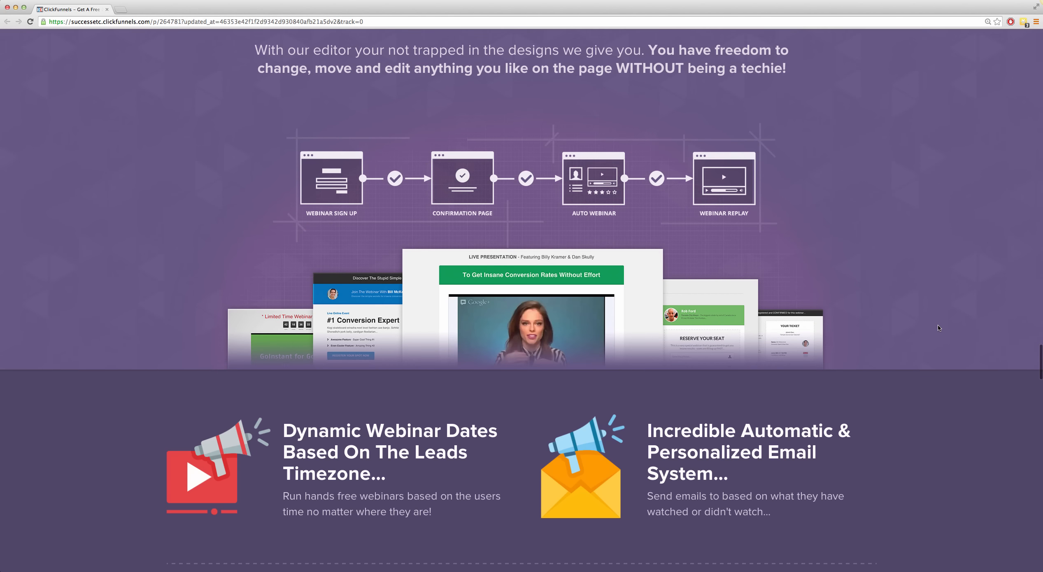
pyautogui.scroll(-20, 939, 331)
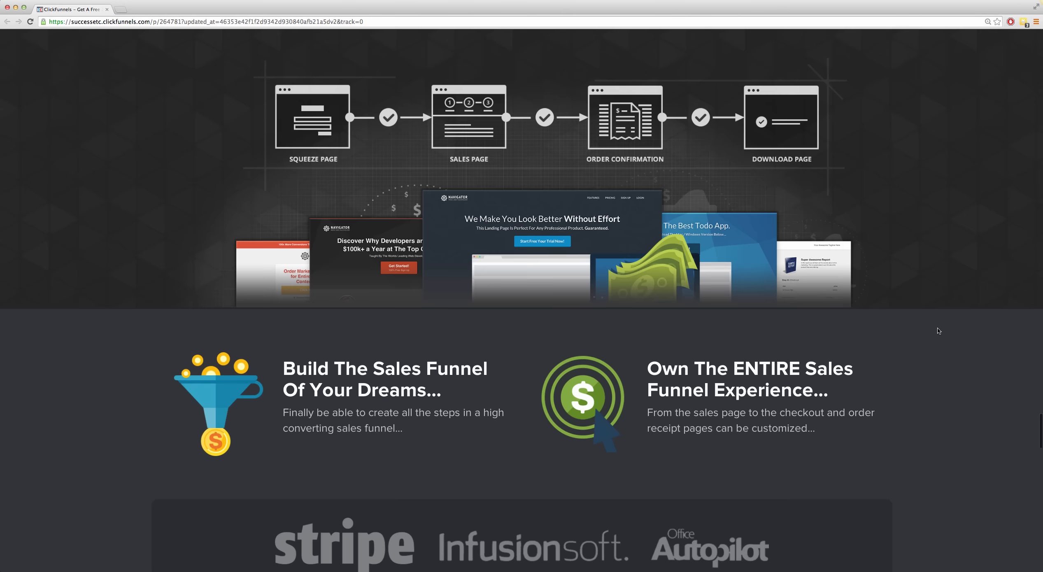
pyautogui.scroll(-20, 939, 332)
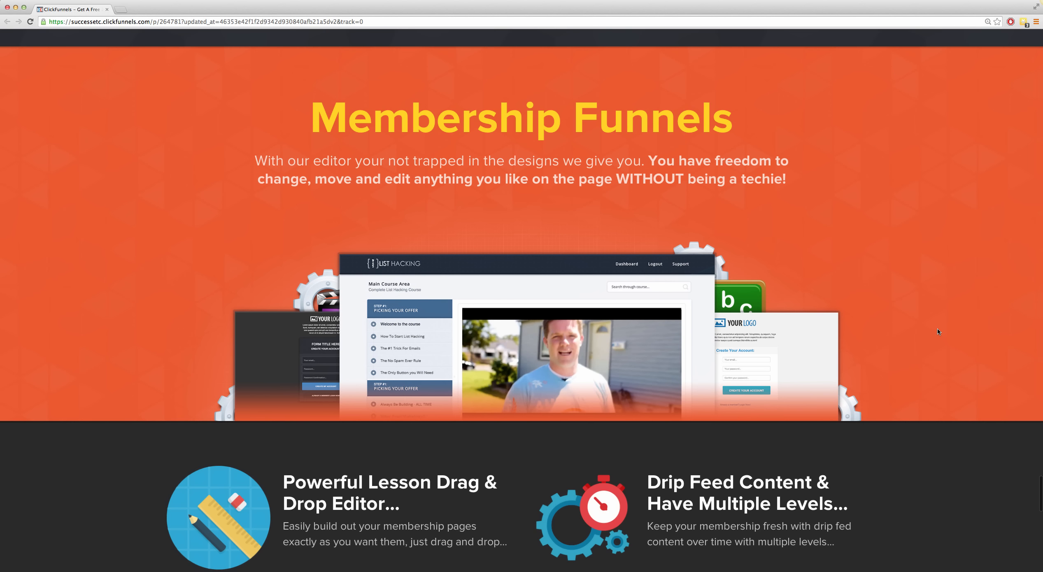
pyautogui.scroll(-15, 940, 331)
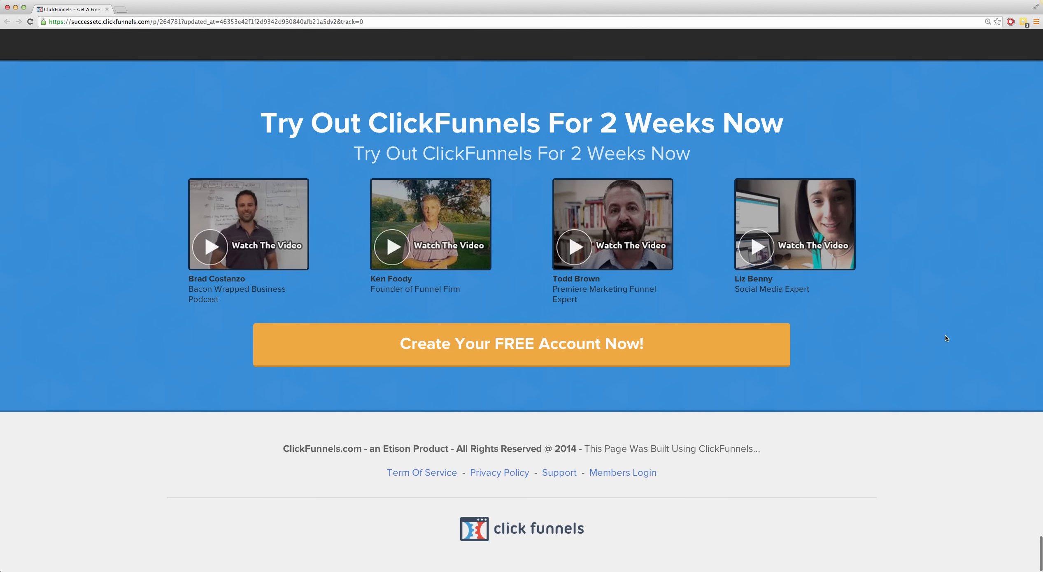
pyautogui.scroll(20, 947, 346)
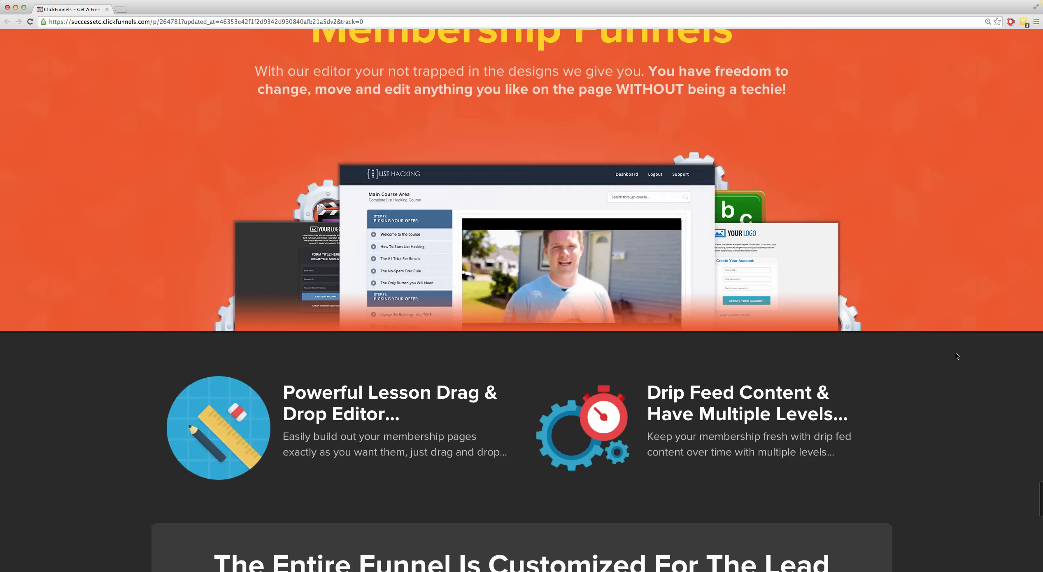
pyautogui.scroll(20, 957, 357)
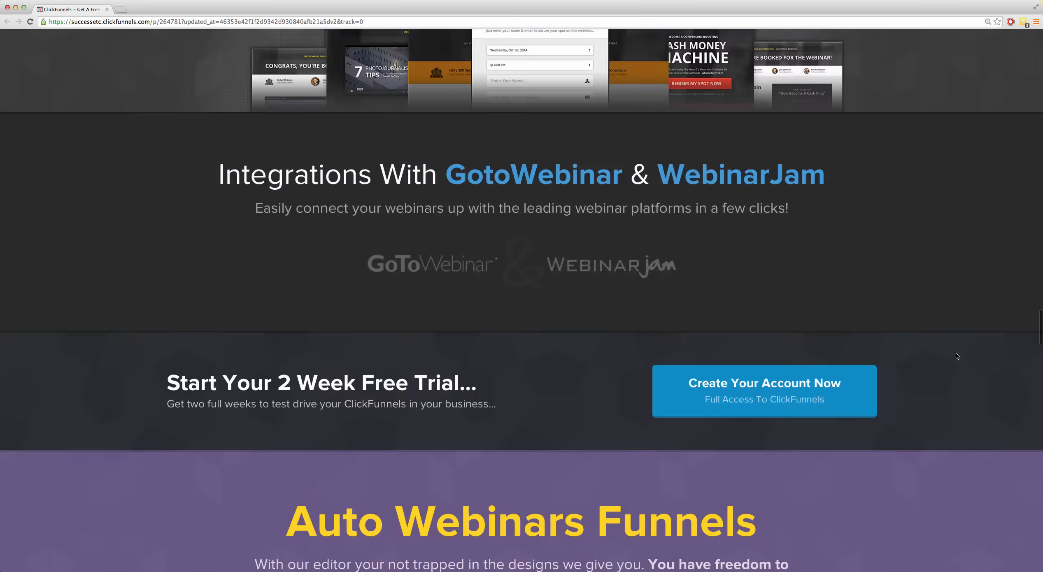
pyautogui.scroll(20, 956, 357)
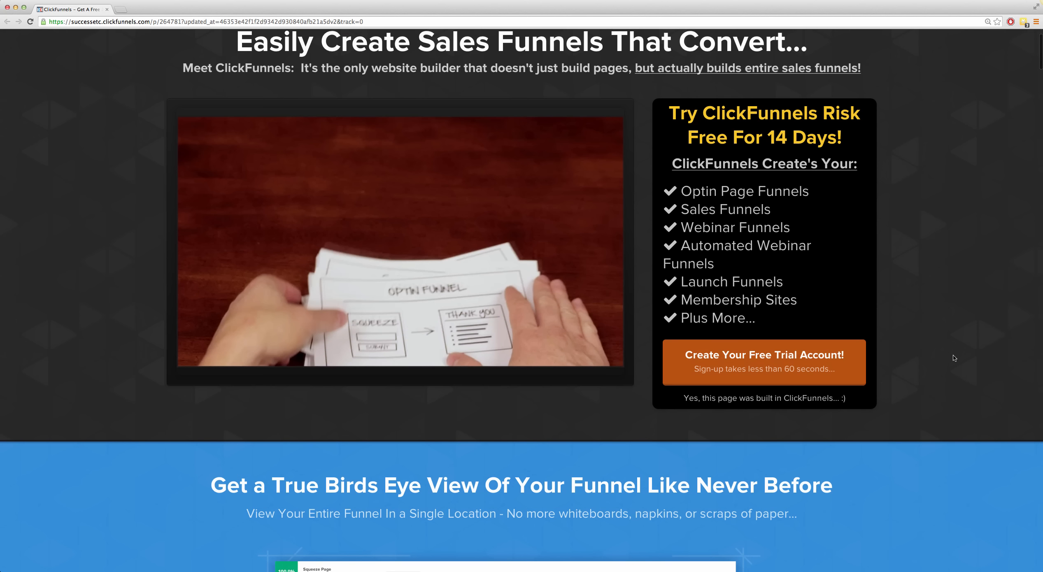
pyautogui.scroll(3, 954, 358)
pyautogui.moveTo(622, 392)
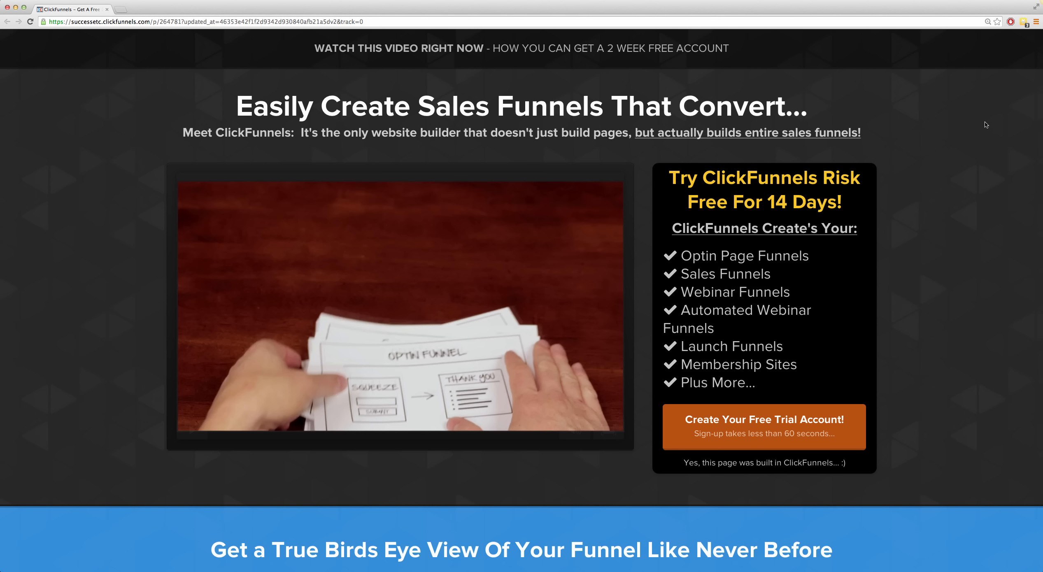
# Step: Go to the members login from the landing page's footer and log in with the prefilled credentials
pyautogui.scroll(-15, 984, 127)
pyautogui.scroll(-20, 980, 214)
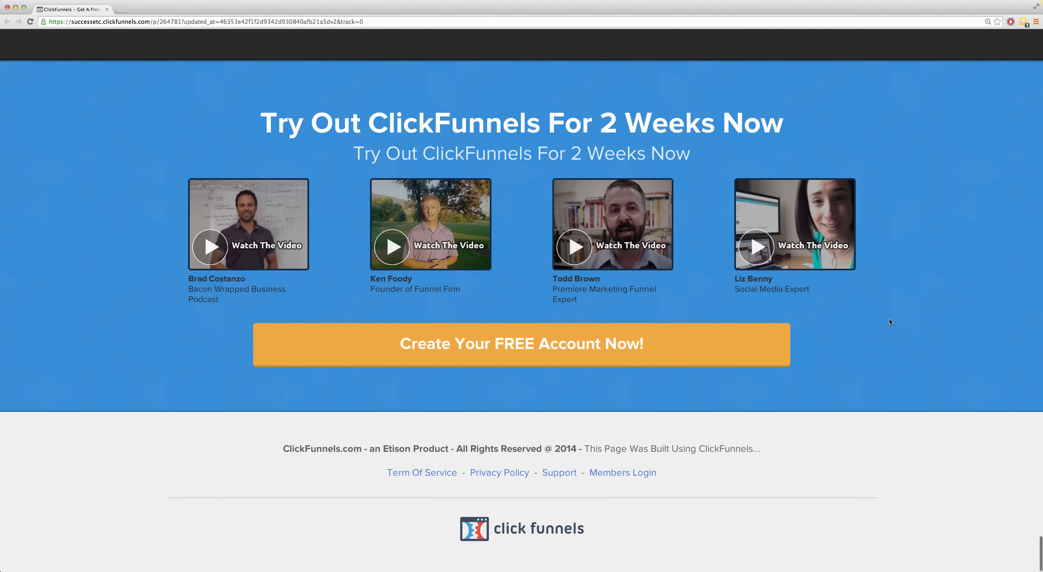
pyautogui.click(604, 474)
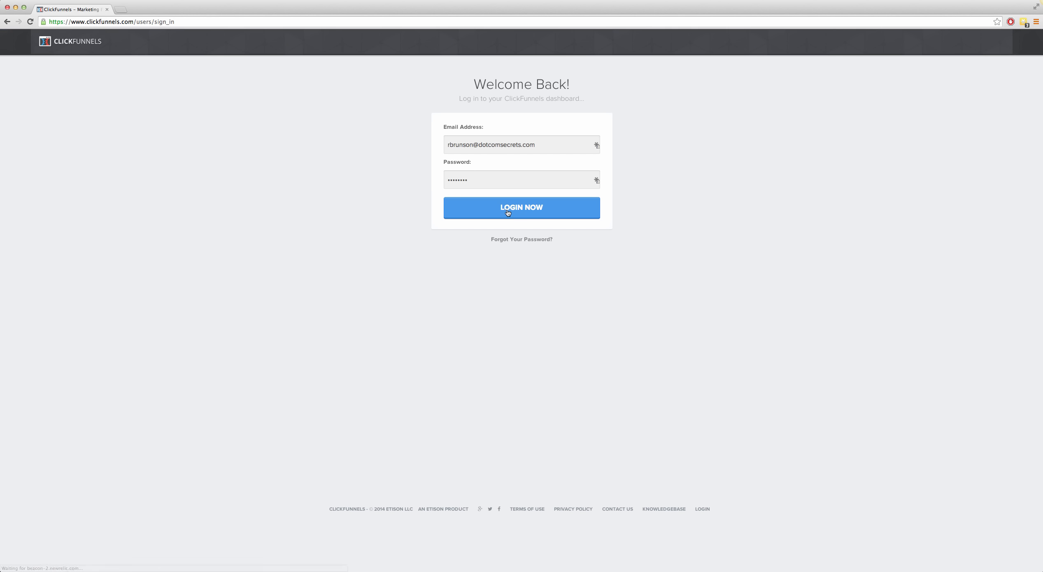
pyautogui.click(508, 212)
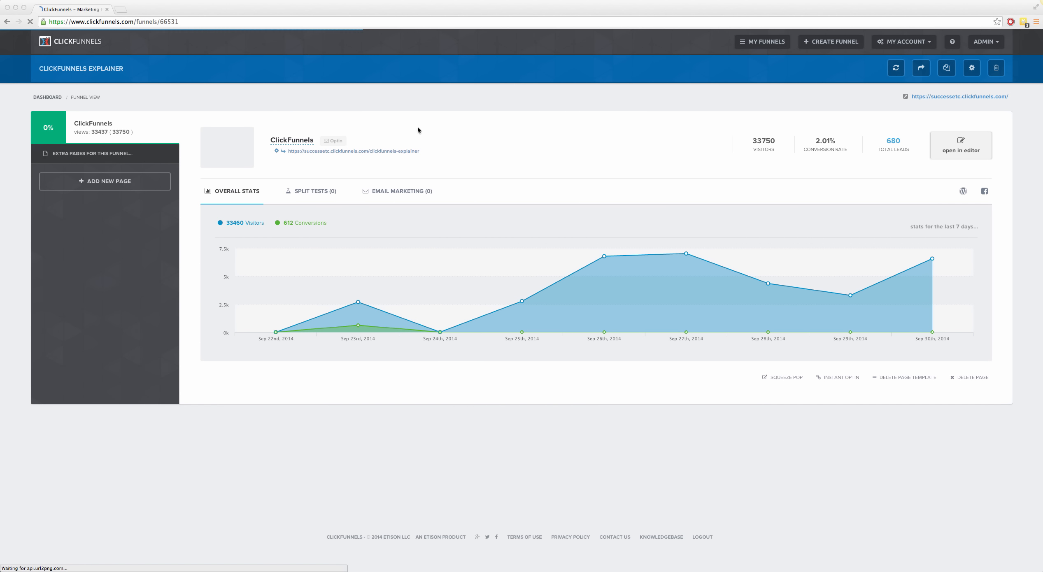
# Step: Open the dashboard of all funnels and look through its groups from Membership Site to Archived Funnels
pyautogui.click(763, 45)
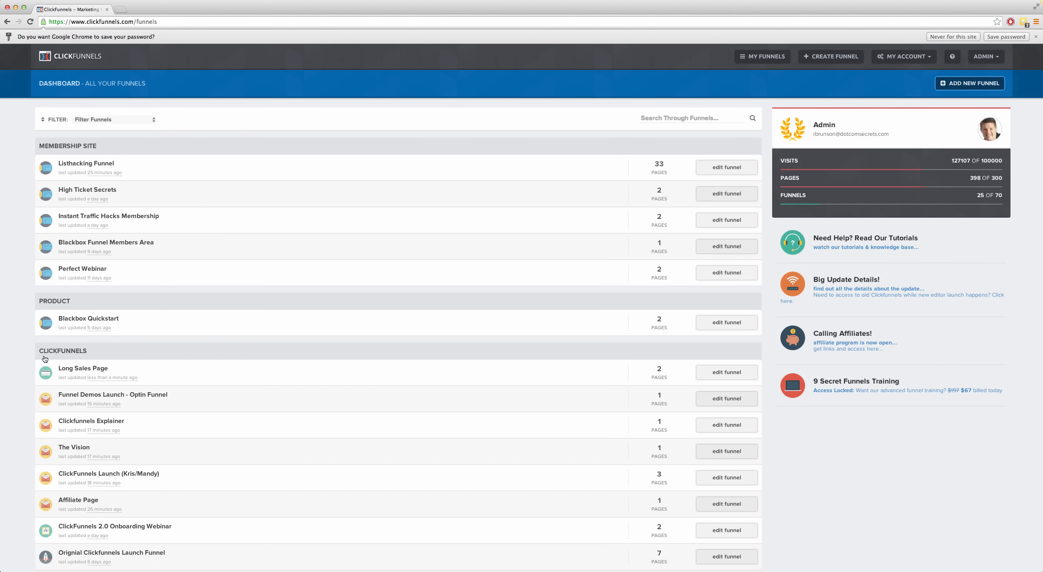
pyautogui.scroll(-20, 9, 400)
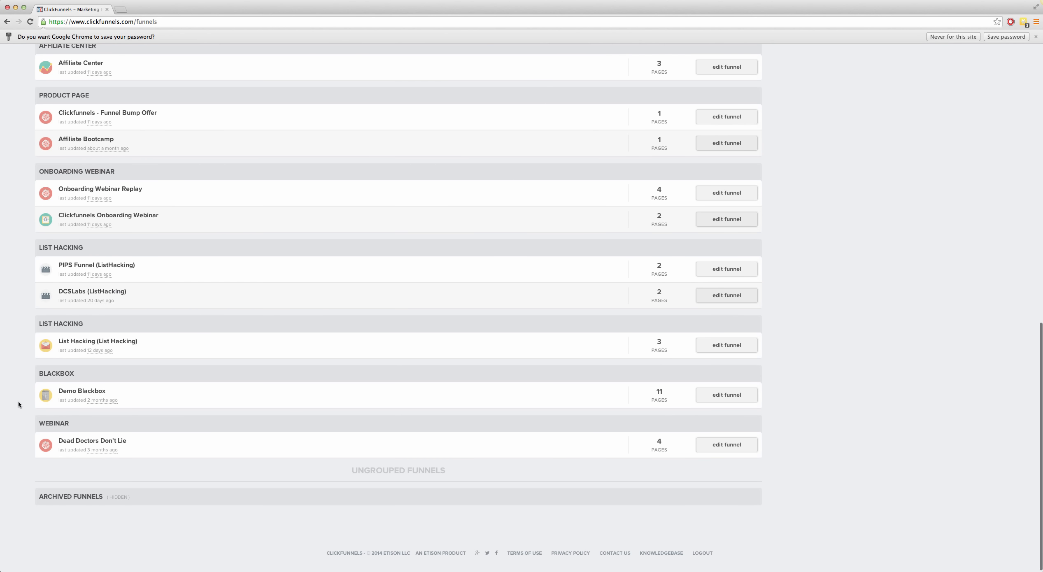
pyautogui.scroll(20, 18, 404)
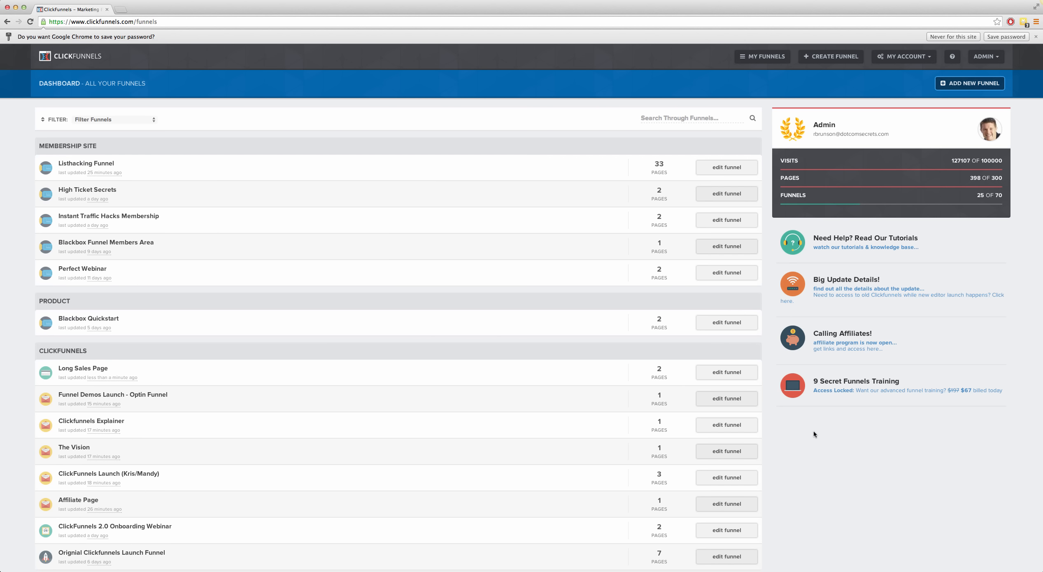
# Step: Highlight the 9 Secret Funnels Training title on the dashboard, view its tooltip and clear the selection
pyautogui.moveTo(819, 381); pyautogui.dragTo(898, 382)
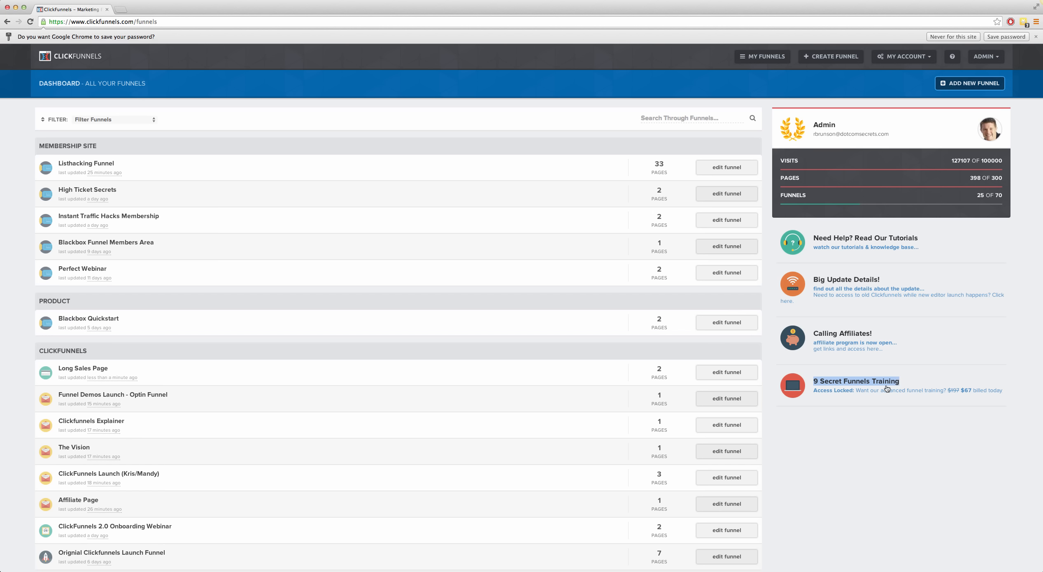
pyautogui.moveTo(873, 377)
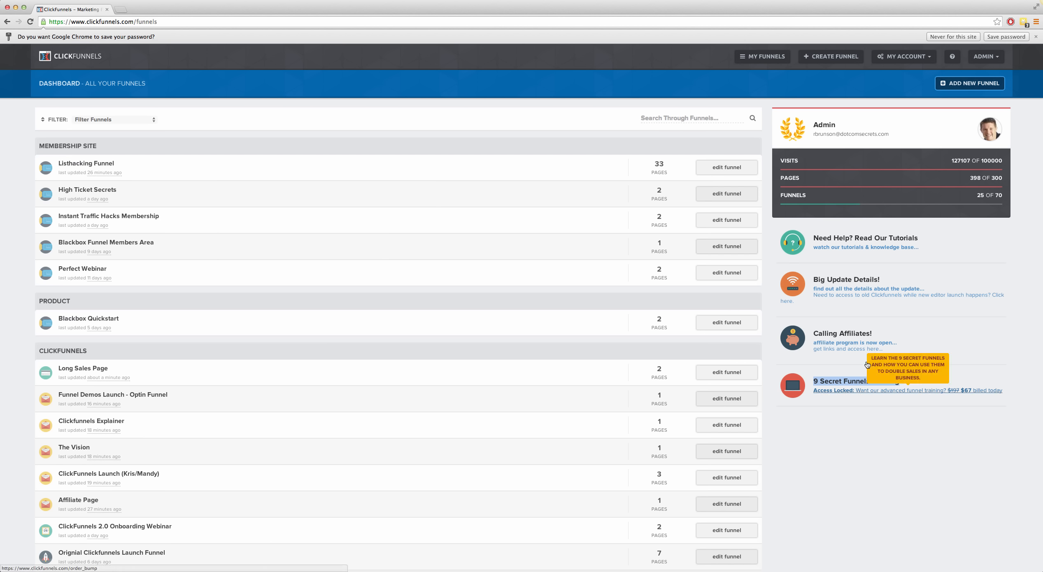
pyautogui.click(888, 419)
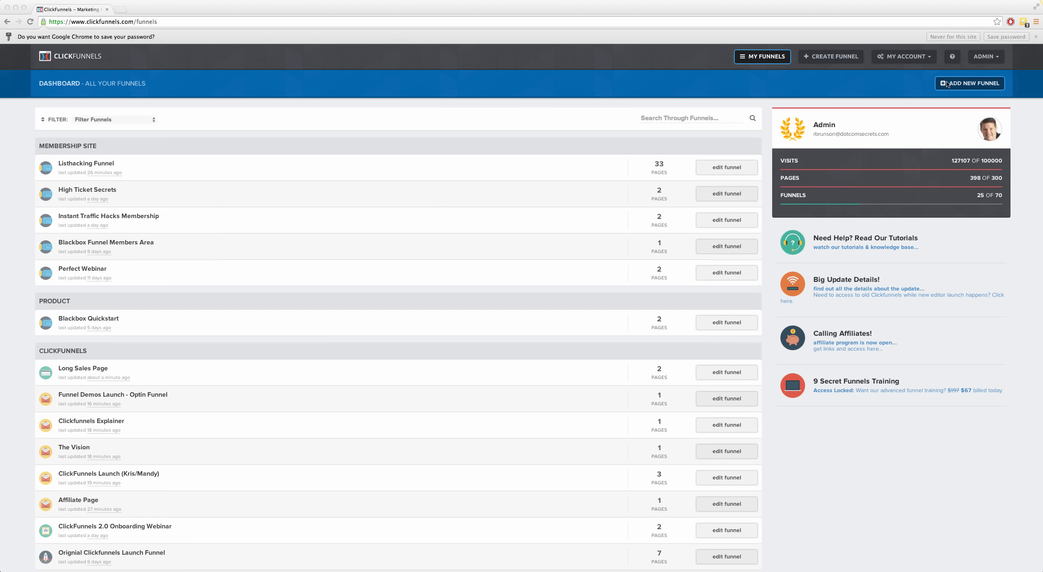
# Step: Look over the dashboard's funnel groups down to List Hacking and return to the start of the list
pyautogui.click(1027, 109)
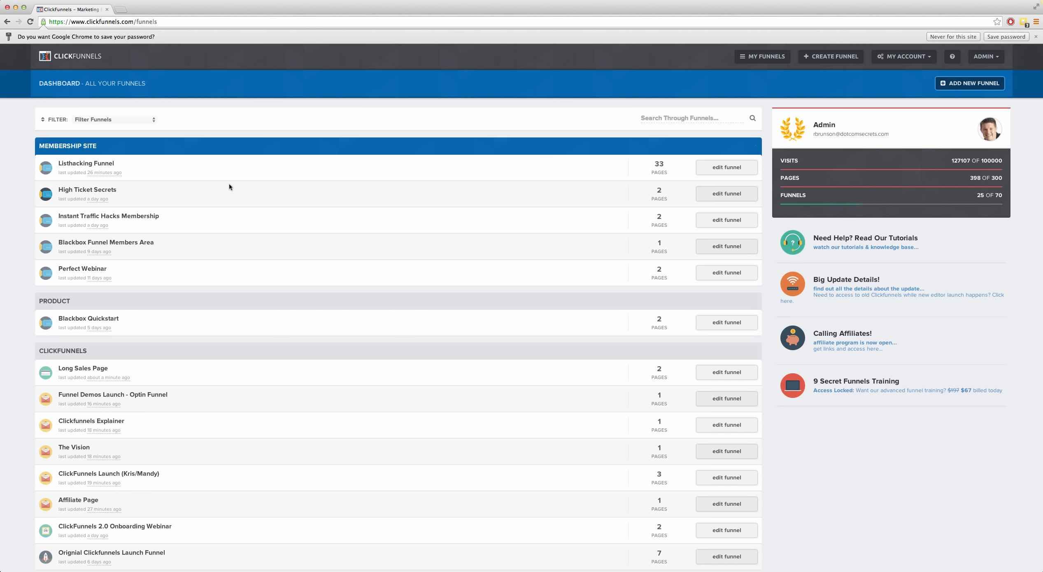
pyautogui.scroll(-10, 12, 366)
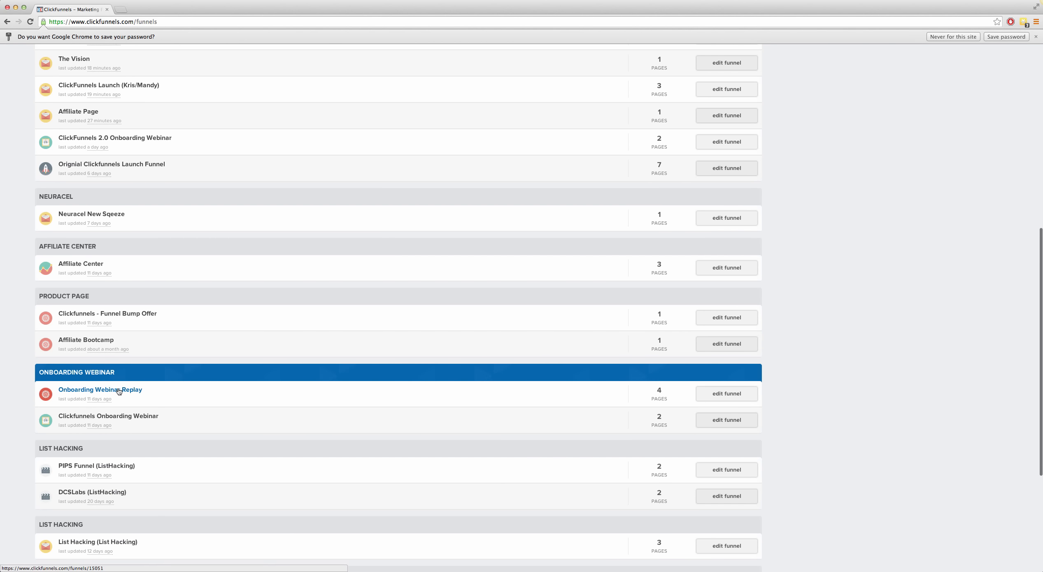
pyautogui.scroll(10, 21, 405)
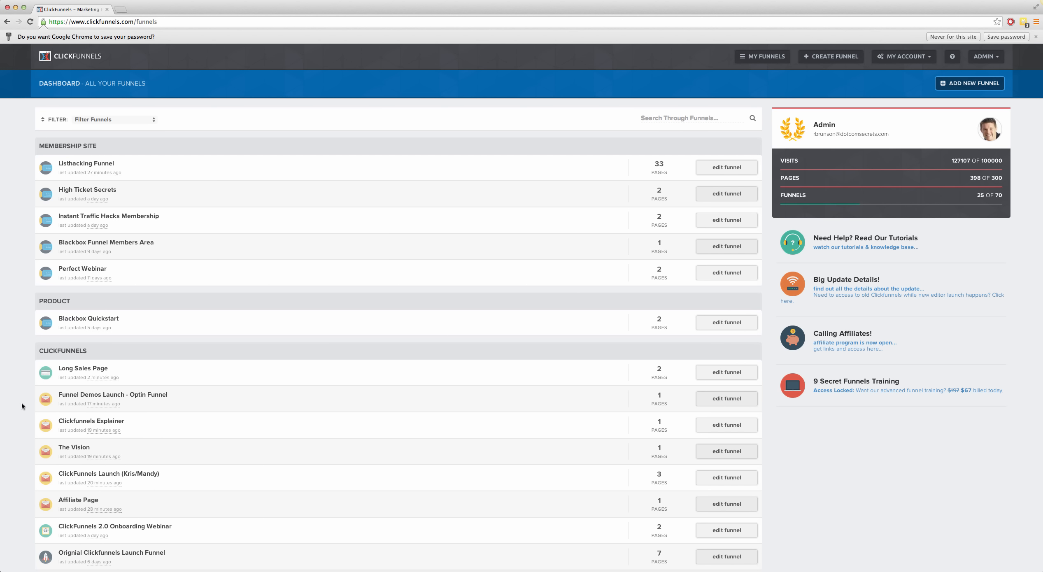
# Step: Start adding a new funnel, look through the Optin Lead Capture, Sales and Webinar types, and select Auto Webinar Funnel
pyautogui.click(974, 86)
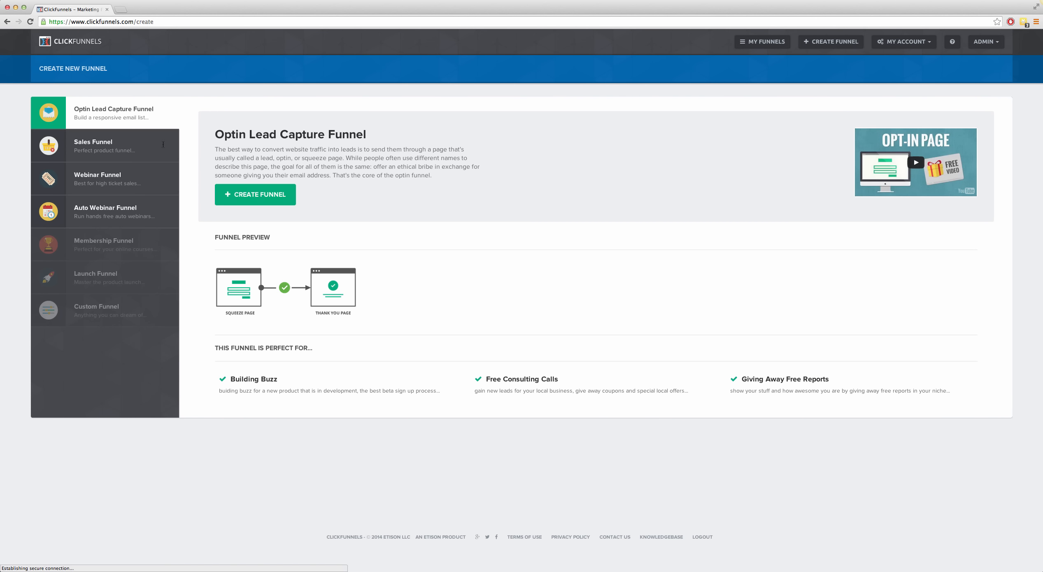
pyautogui.click(101, 145)
pyautogui.click(105, 177)
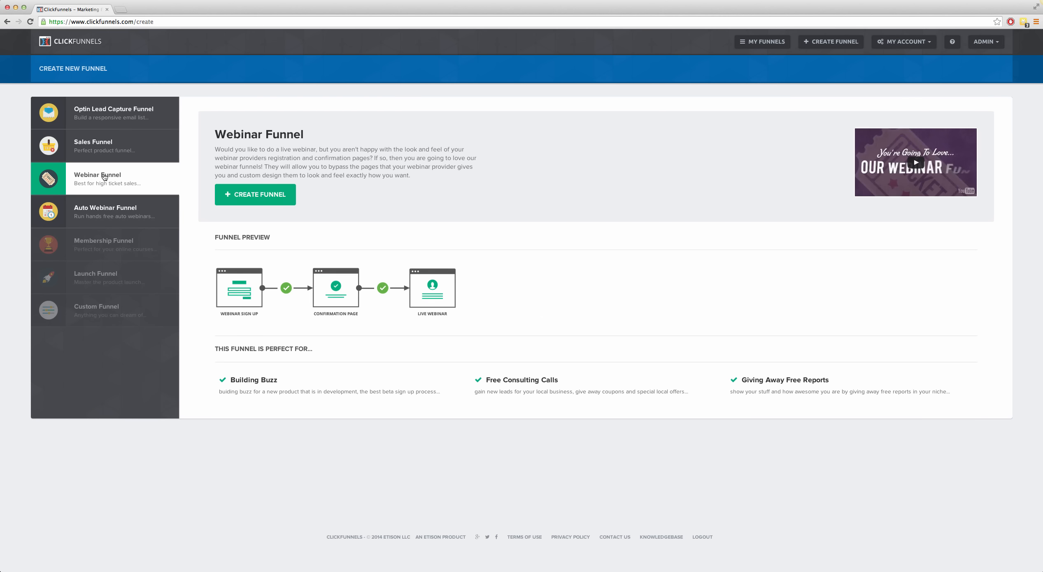
pyautogui.click(109, 210)
pyautogui.click(118, 115)
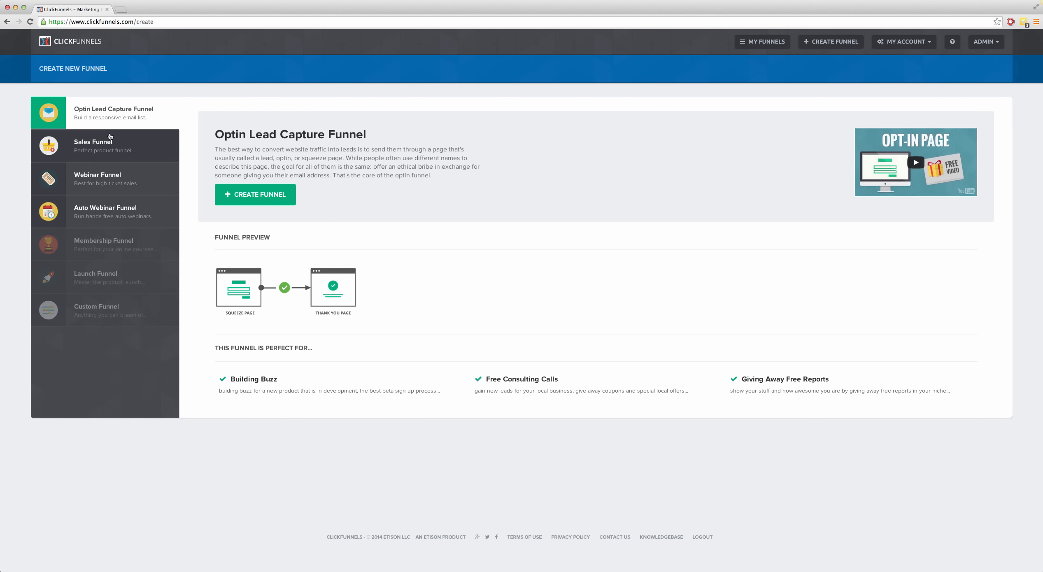
pyautogui.click(108, 145)
pyautogui.click(105, 178)
pyautogui.click(93, 218)
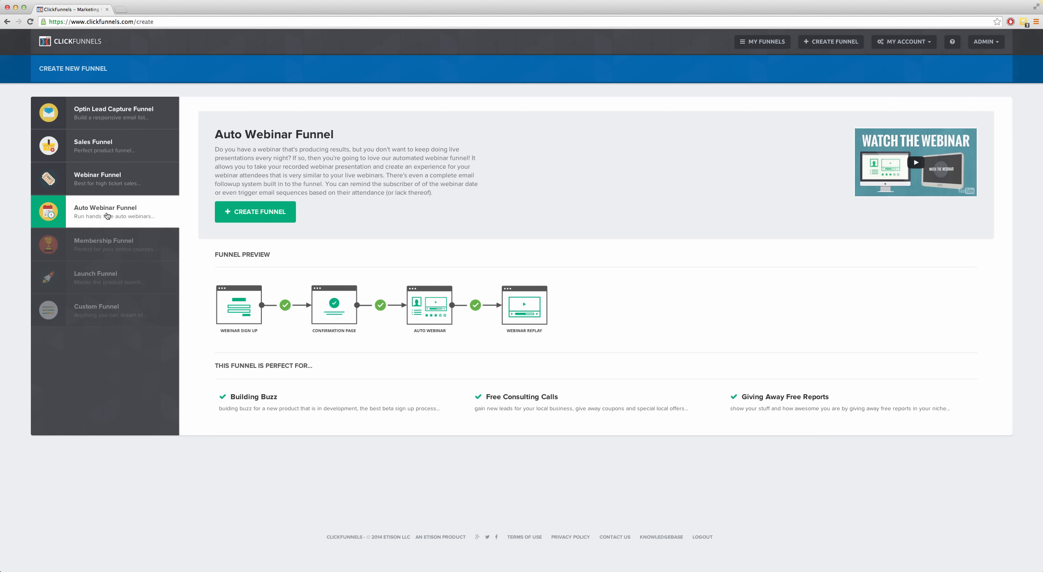
# Step: Create an Auto Webinar Funnel named "webinar blah" with the group tag "blah"
pyautogui.click(257, 215)
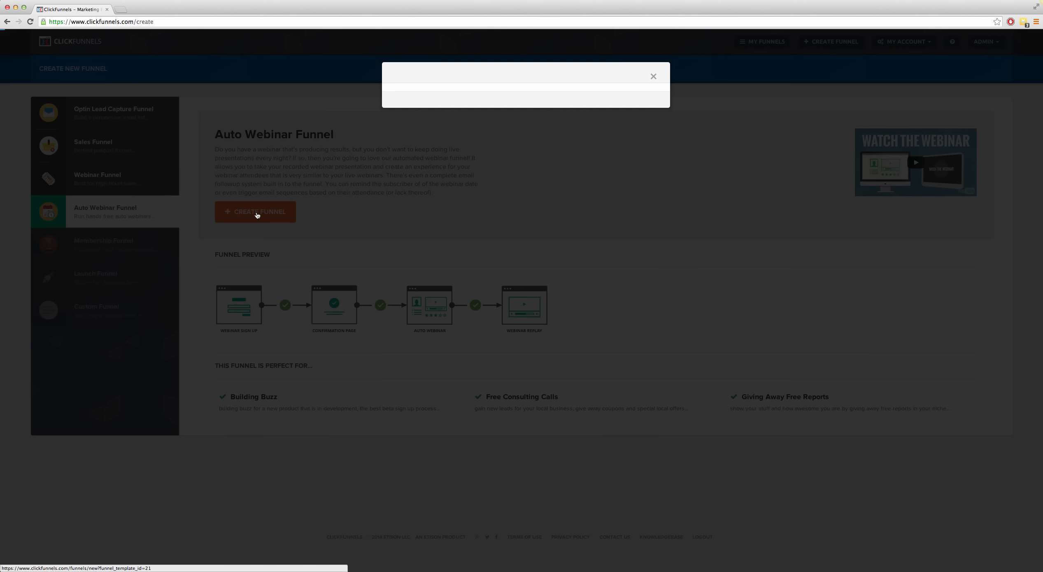
pyautogui.click(527, 105)
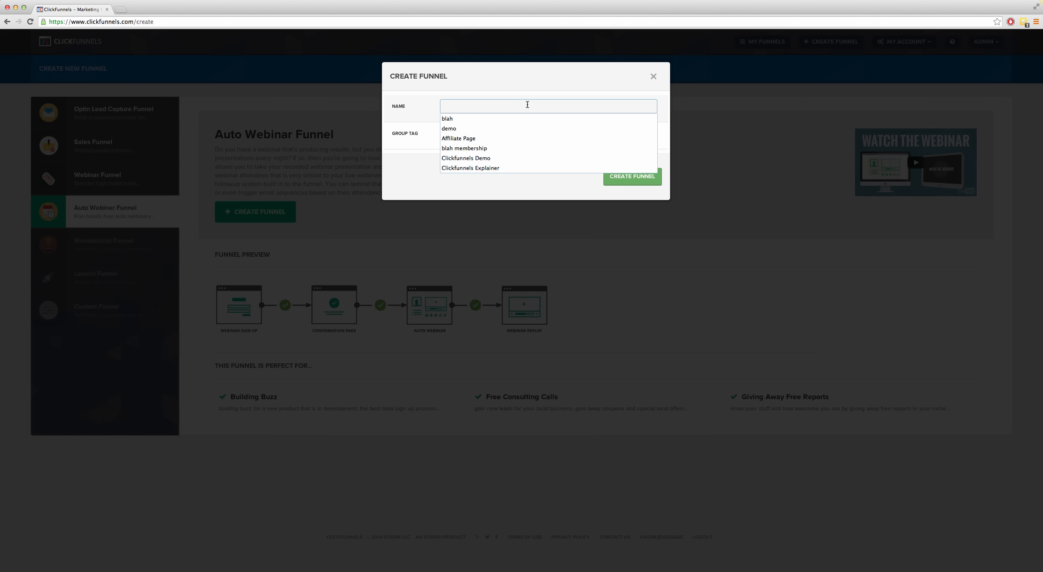
pyautogui.write('webinar blah')
pyautogui.press('Tab')
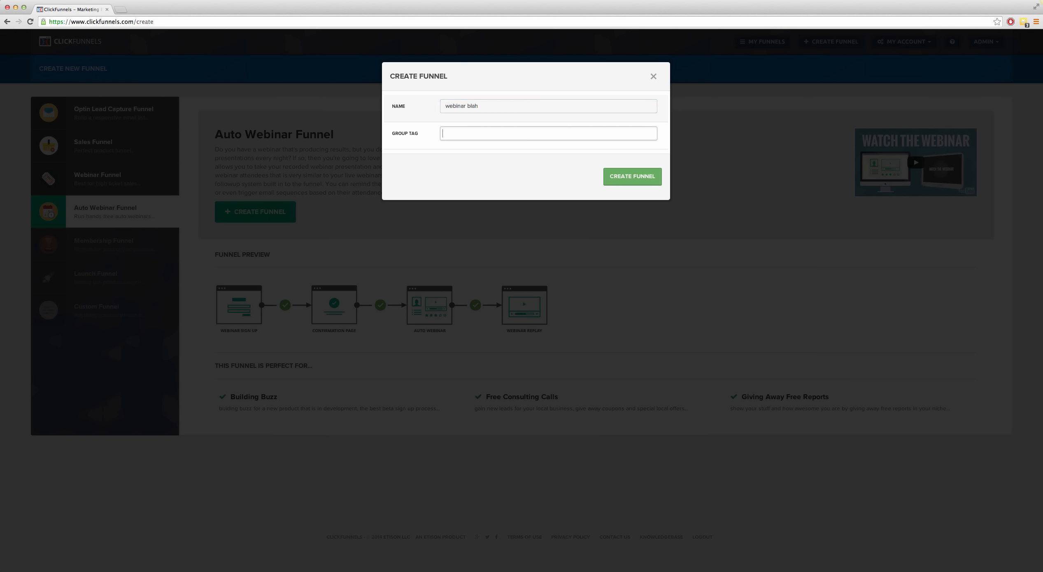
pyautogui.write('blah')
pyautogui.press('Return')
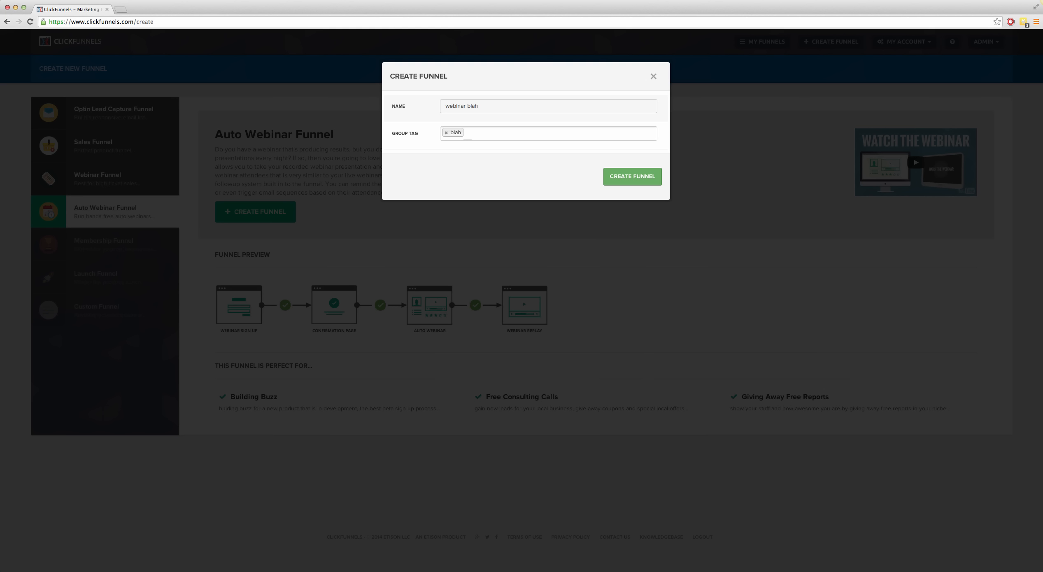
pyautogui.click(607, 183)
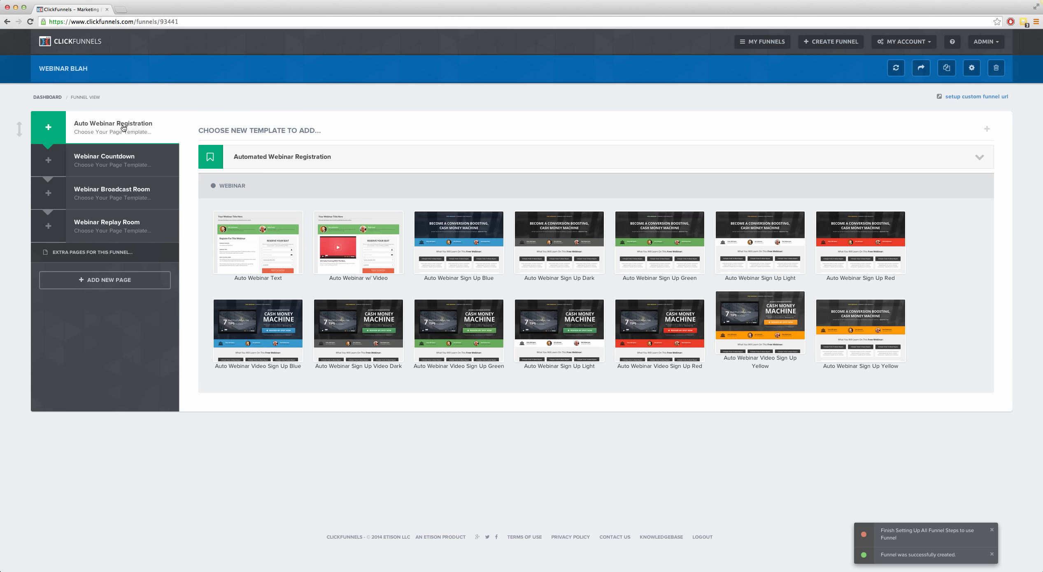
# Step: View the templates offered for the Webinar Countdown, Webinar Broadcast Room and Webinar Replay Room pages
pyautogui.click(117, 168)
pyautogui.click(116, 193)
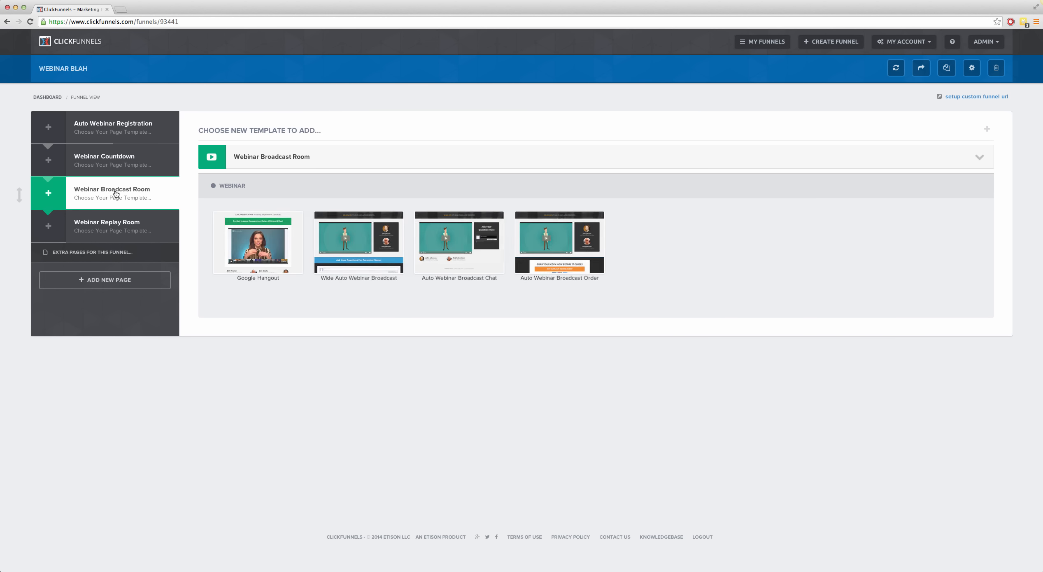
pyautogui.click(117, 220)
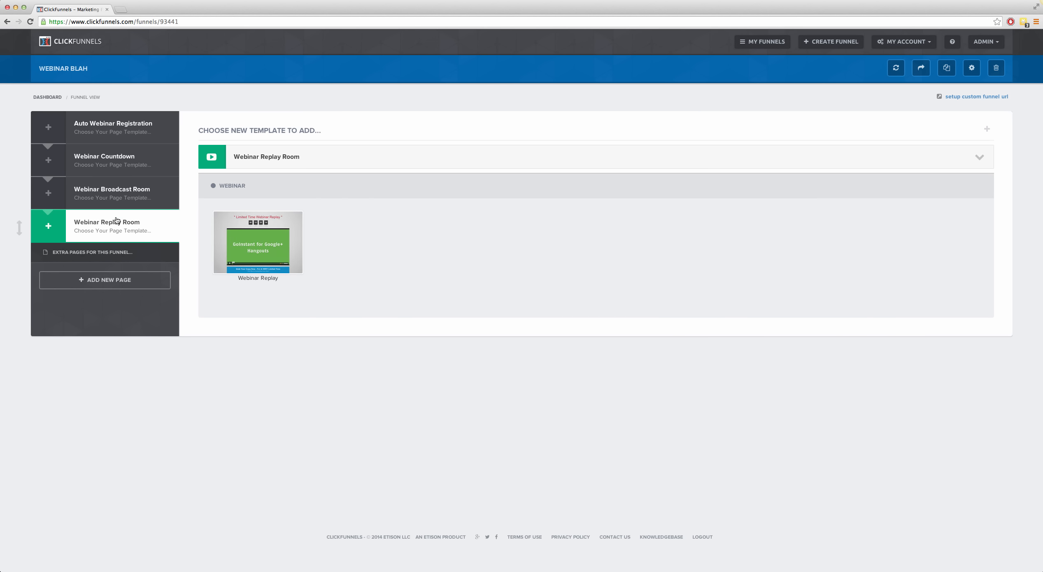
# Step: Use the Auto Webinar Sign Up Green template for Auto Webinar Registration and Auto Webinar Thank You for Webinar Countdown
pyautogui.click(106, 133)
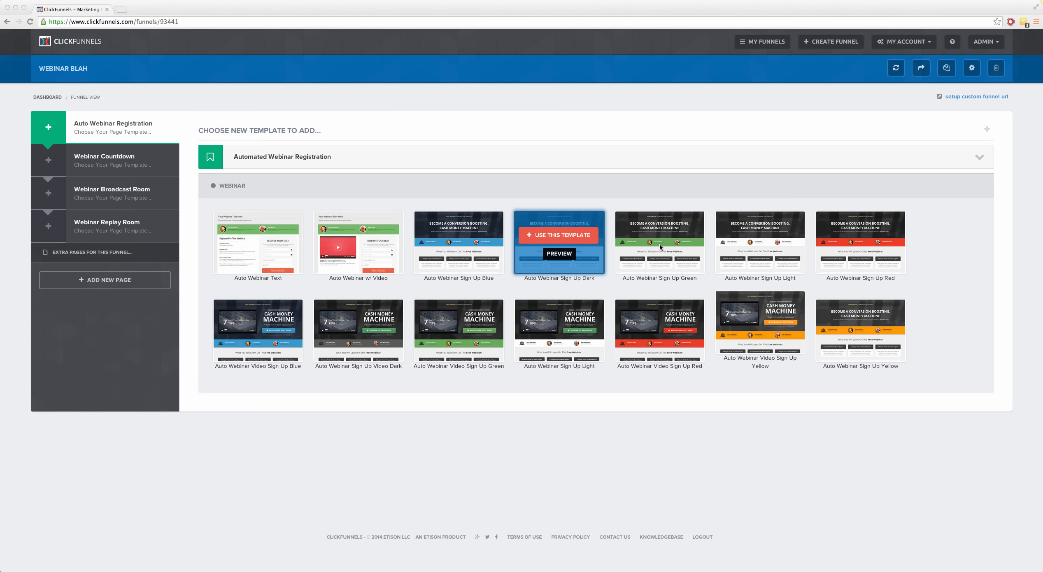
pyautogui.click(661, 227)
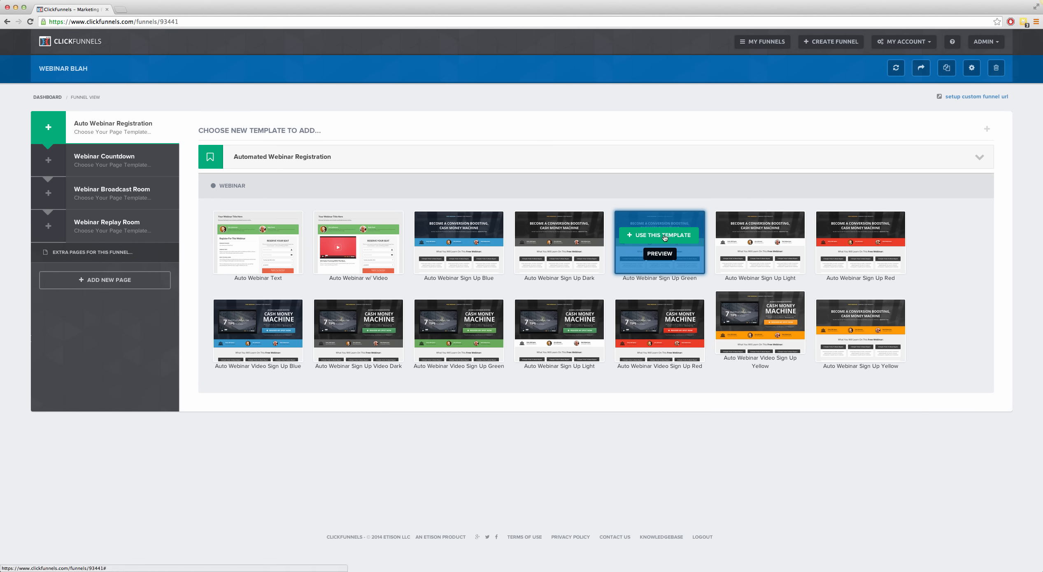
pyautogui.click(664, 235)
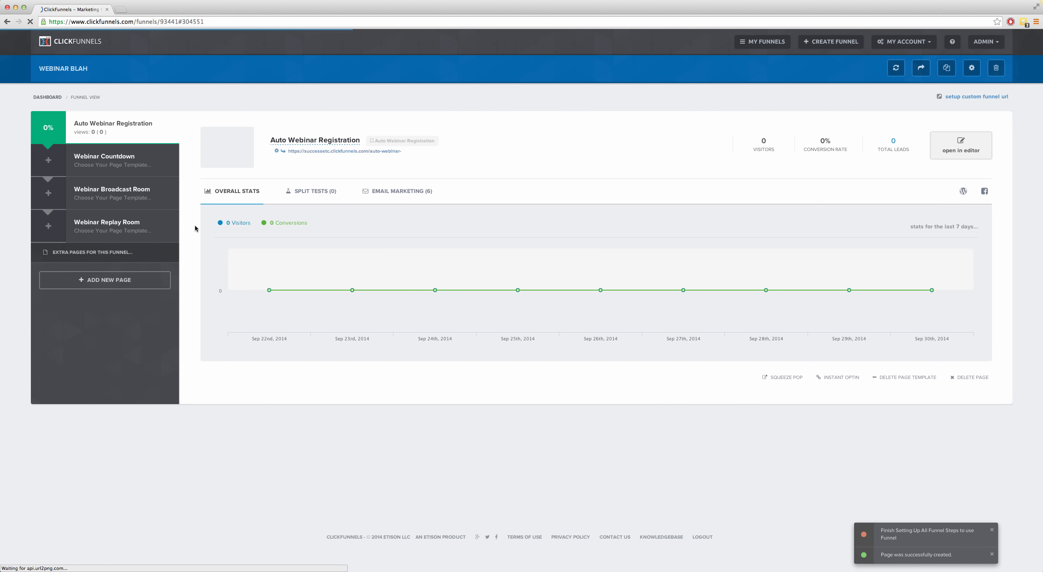
pyautogui.click(109, 158)
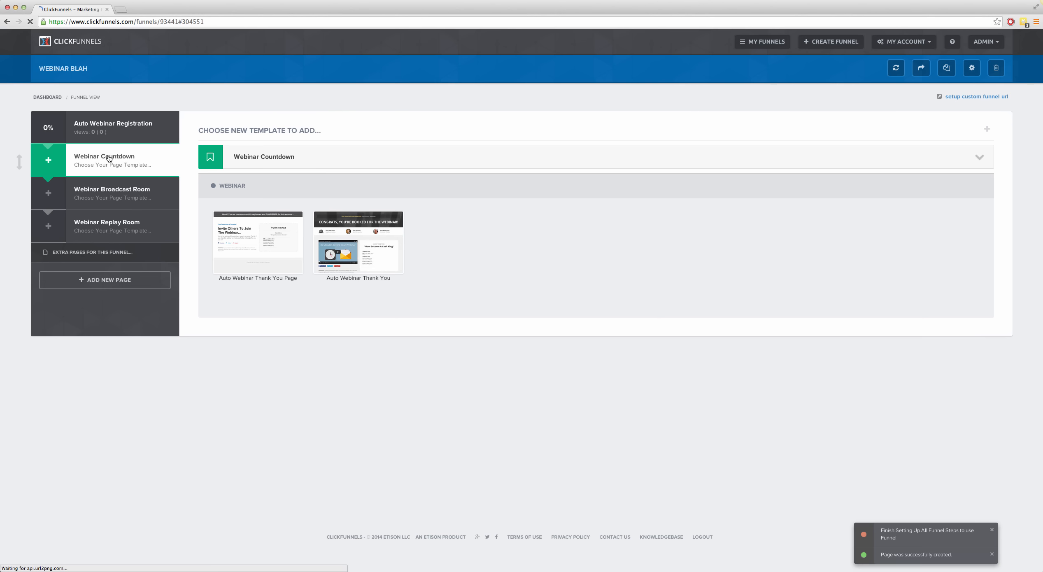
pyautogui.click(358, 236)
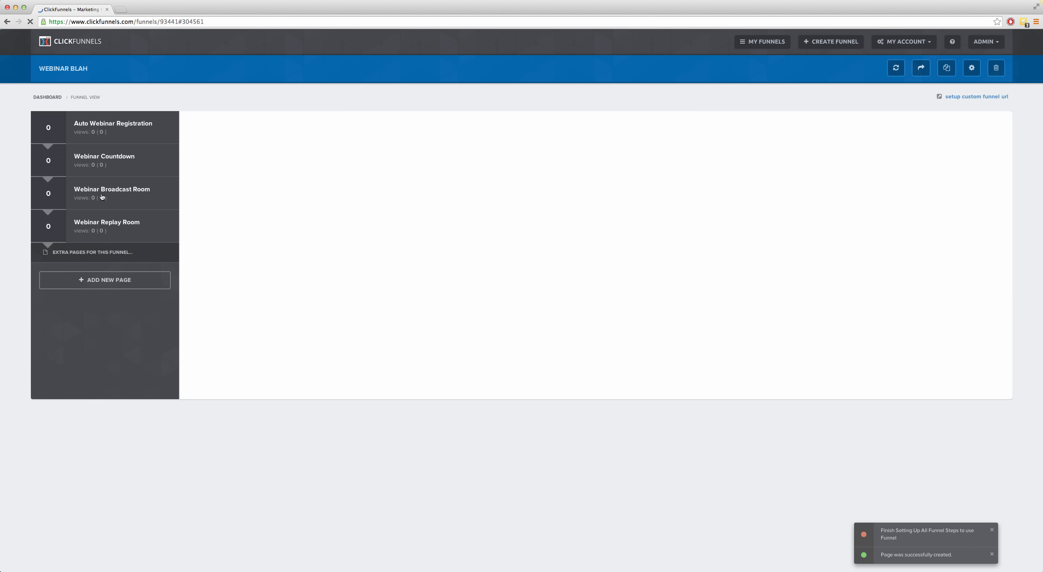
# Step: Use the Auto Webinar Broadcast Order template for the Webinar Broadcast Room and Webinar Replay for the Webinar Replay Room
pyautogui.click(106, 195)
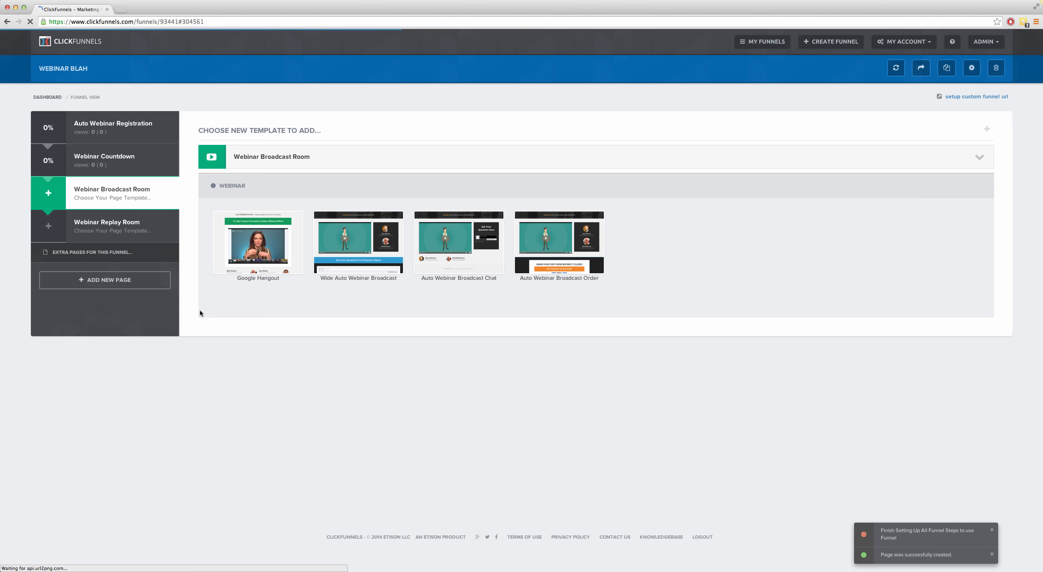
pyautogui.moveTo(555, 236)
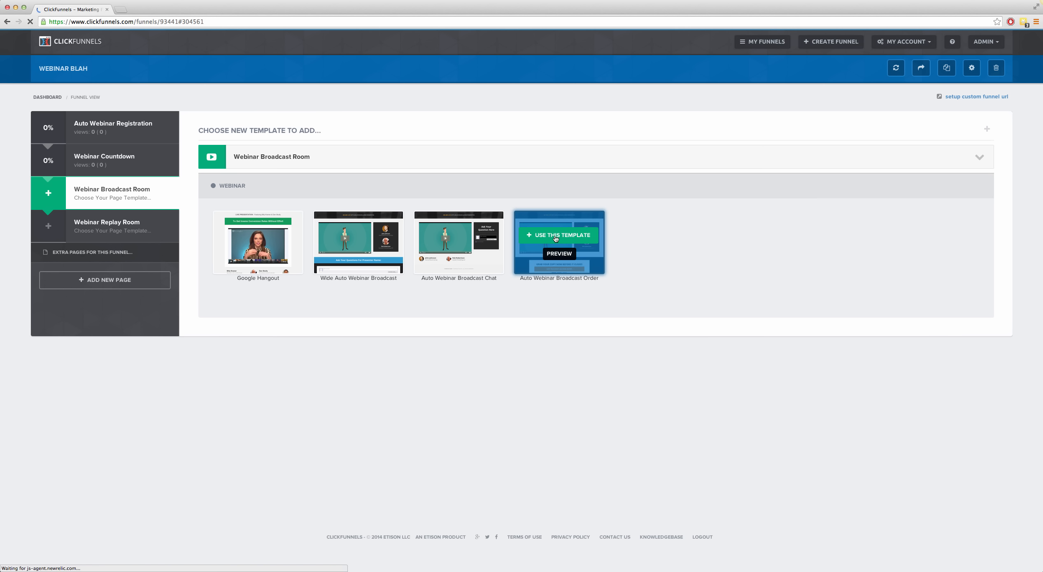
pyautogui.click(557, 236)
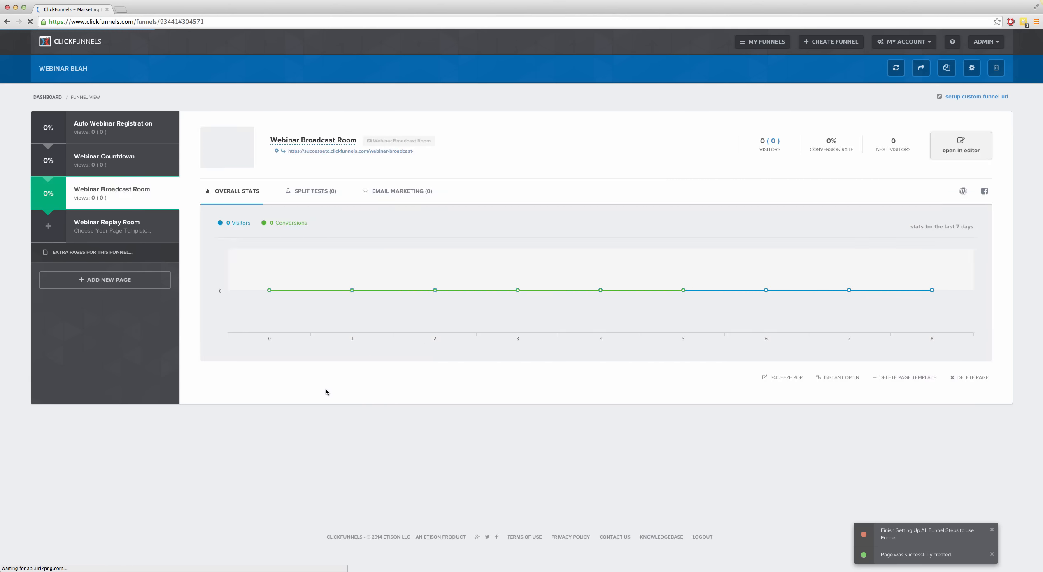
pyautogui.click(108, 229)
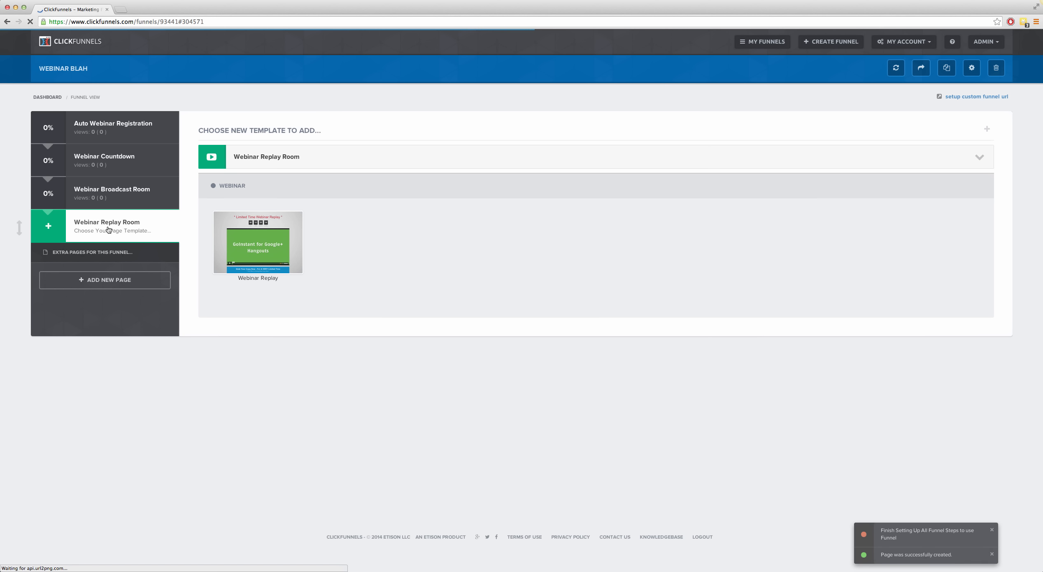
pyautogui.moveTo(249, 256)
pyautogui.click(253, 237)
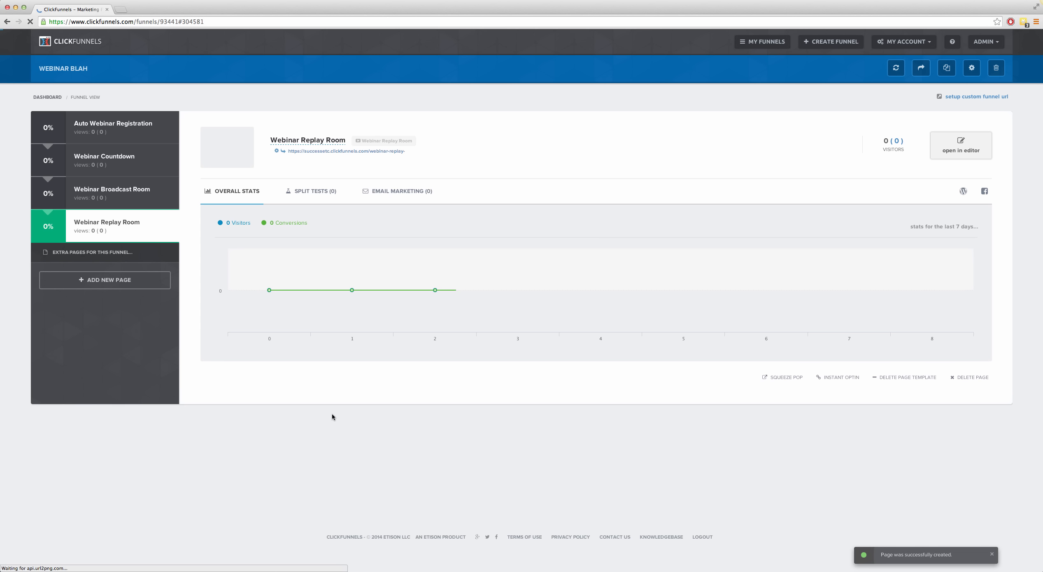
# Step: Open the Auto Webinar Registration page's email marketing list and highlight the Registration Confirmation email's title and delay
pyautogui.click(109, 131)
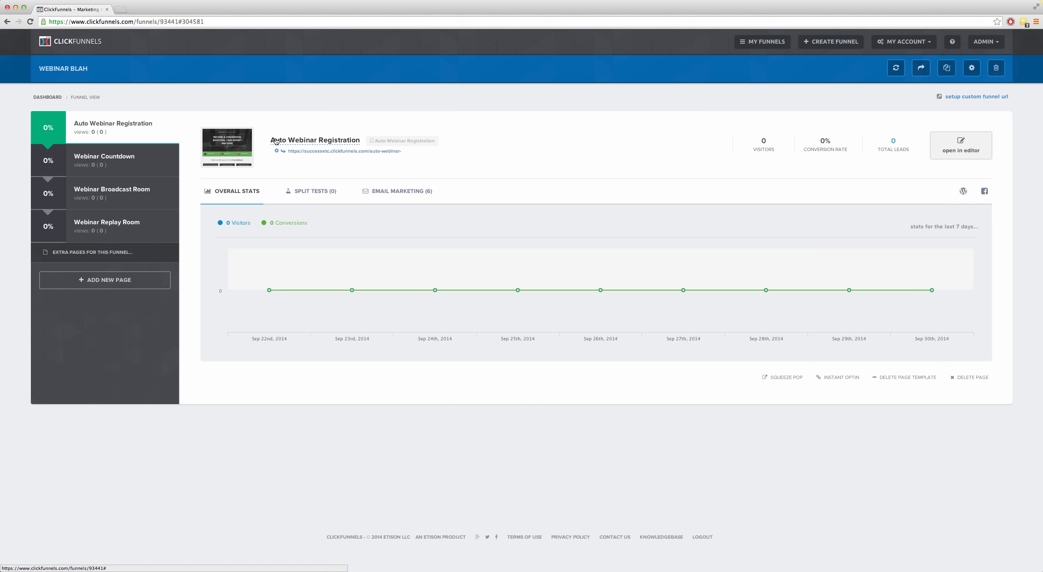
pyautogui.click(394, 194)
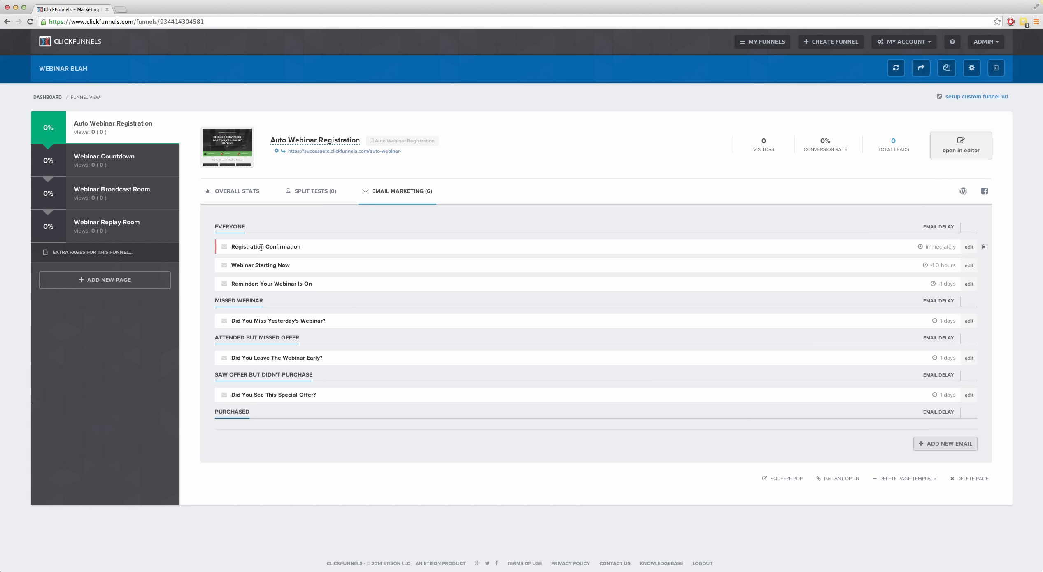
pyautogui.moveTo(235, 246); pyautogui.dragTo(299, 247)
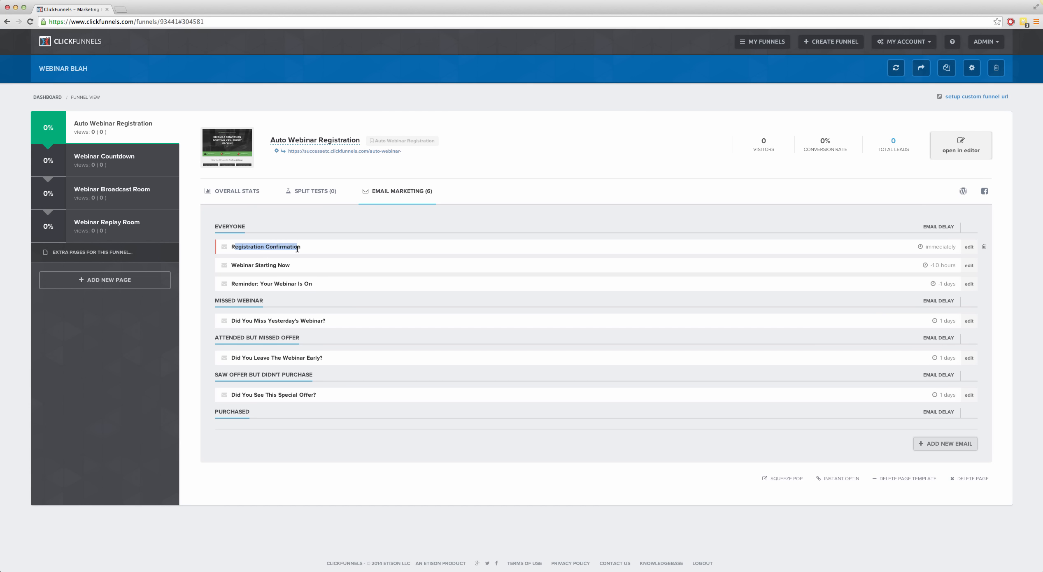
pyautogui.doubleClick(938, 247)
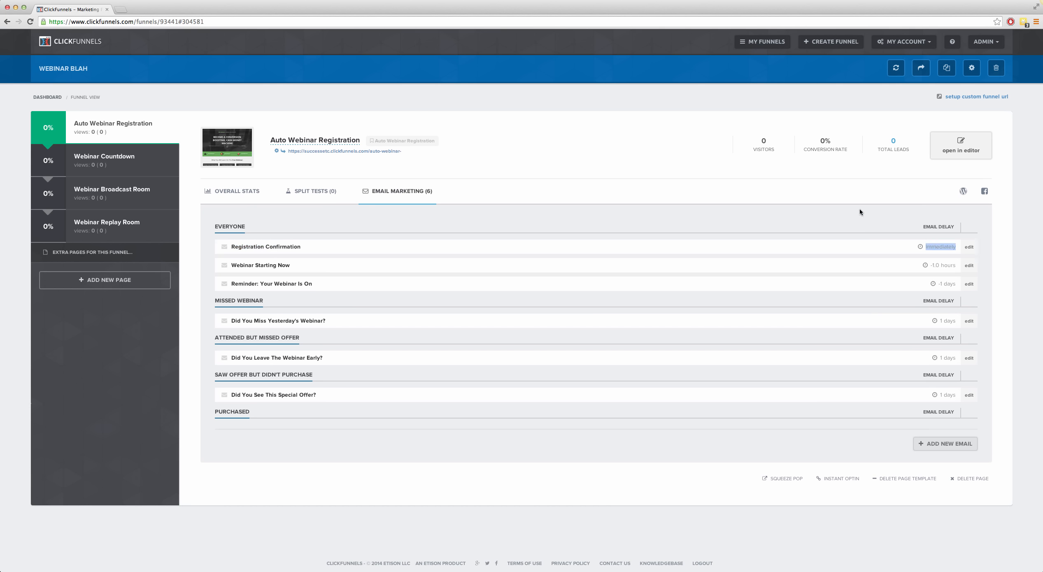
# Step: Enlarge the web page for readability and view the email list from Everyone through Purchased
pyautogui.press('super+equal')
pyautogui.press('super+equal')
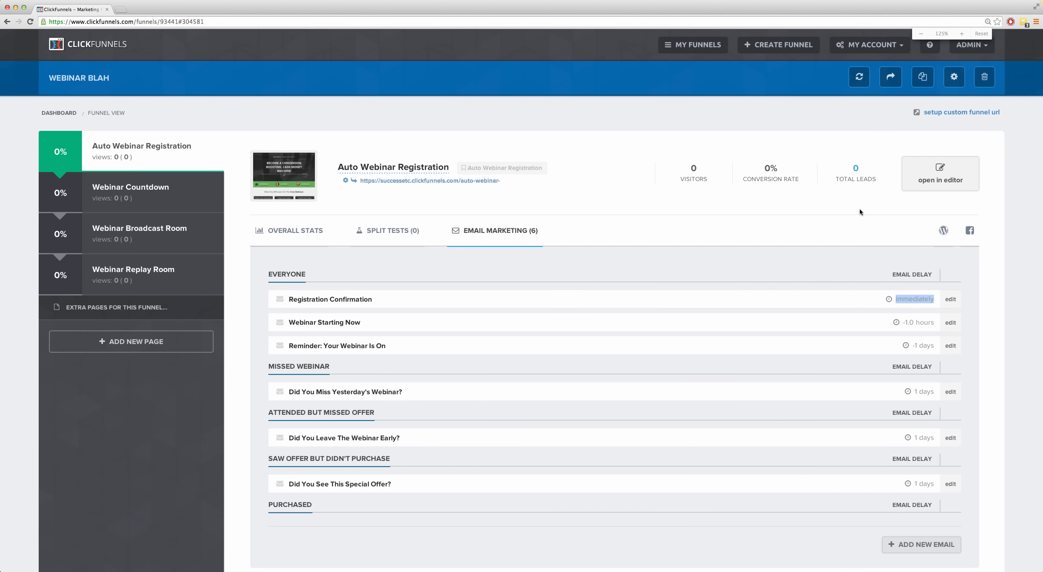
pyautogui.press('super+equal')
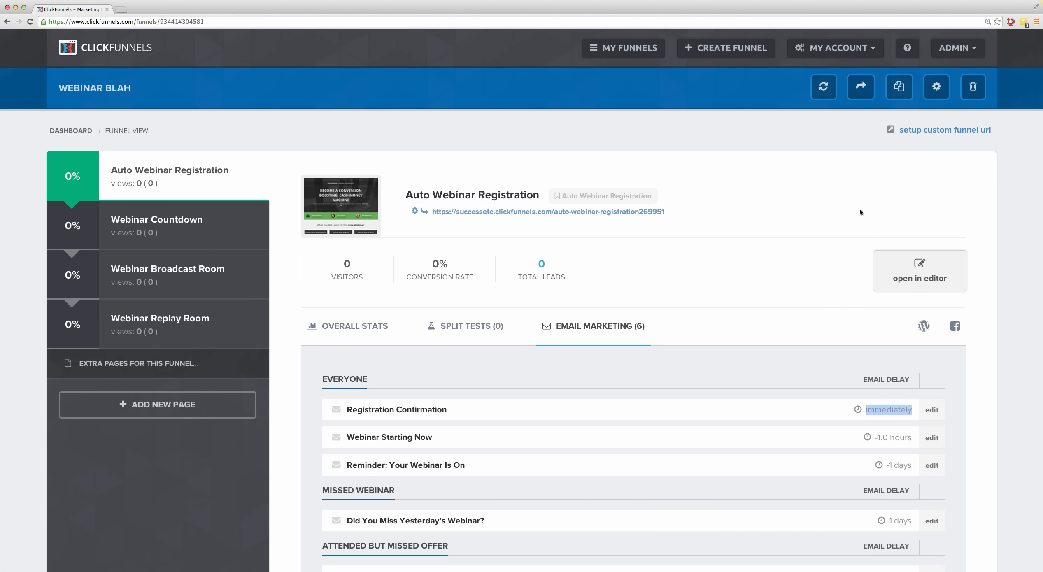
pyautogui.press('super+equal')
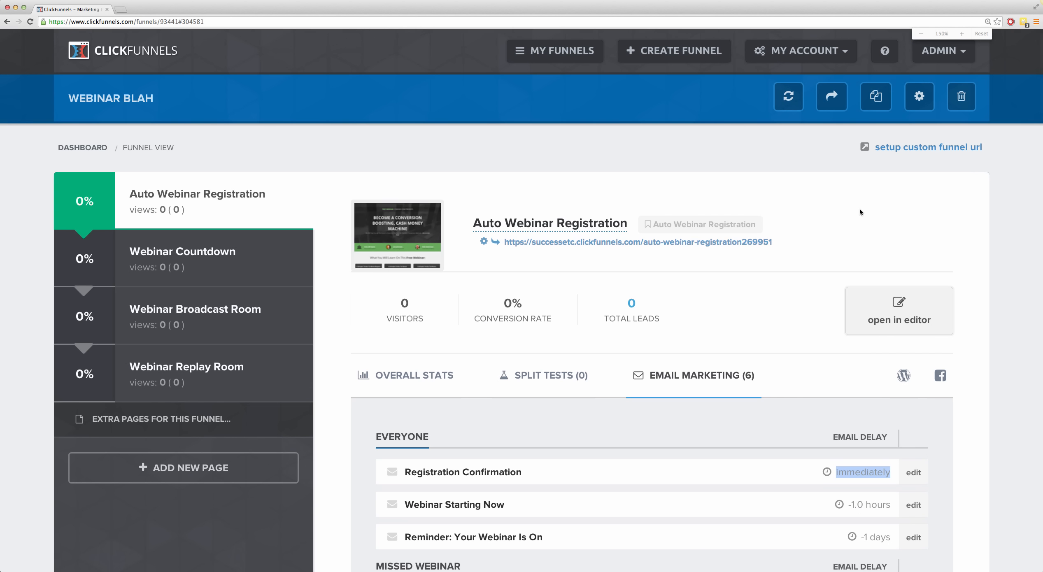
pyautogui.press('super+minus')
pyautogui.scroll(-5, 864, 225)
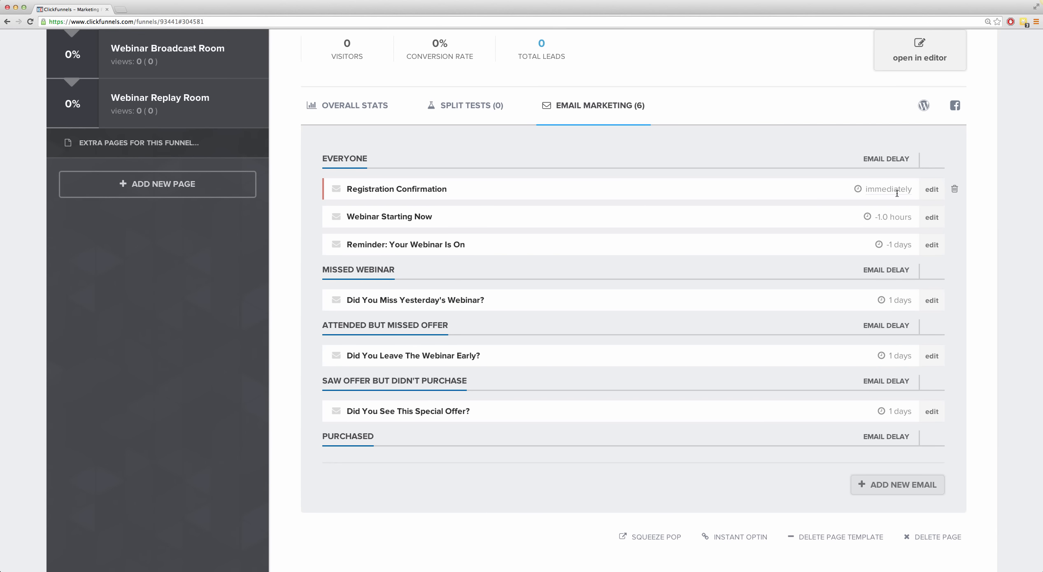
# Step: Open the Registration Confirmation email for editing, read through its body and delay settings, and close it without changes
pyautogui.click(932, 192)
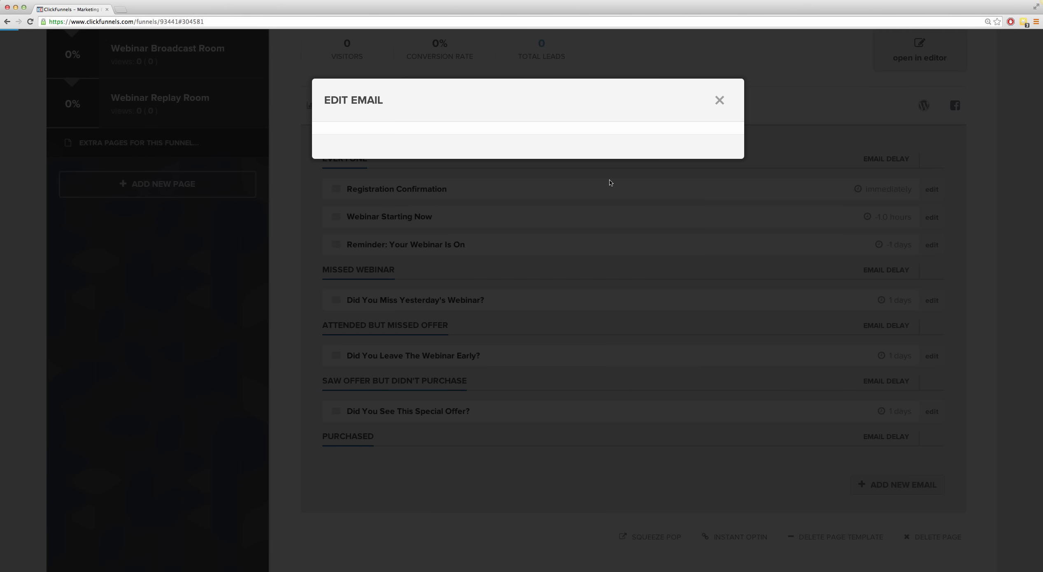
pyautogui.scroll(-10, 619, 317)
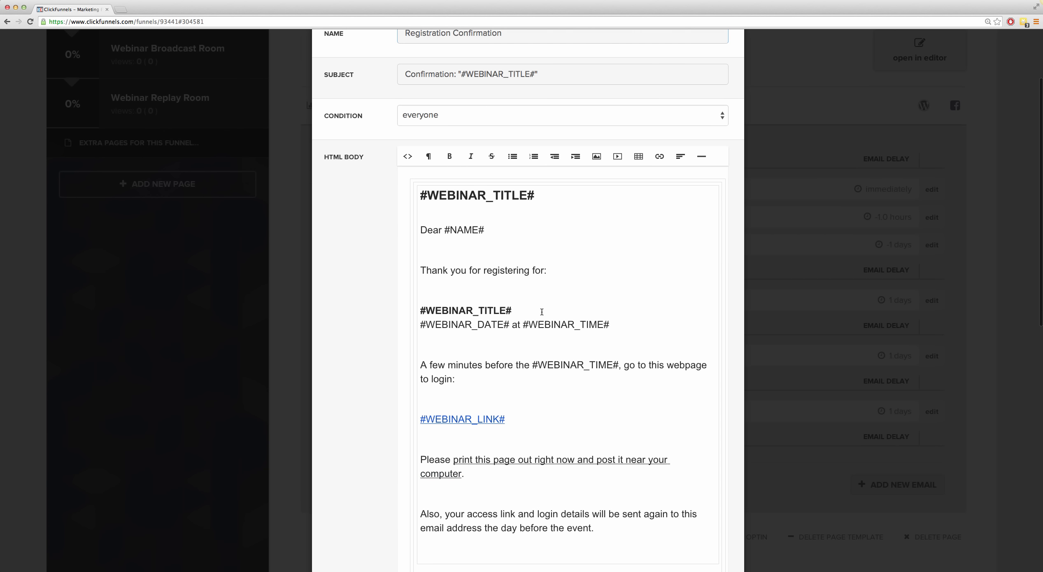
pyautogui.scroll(-7, 539, 312)
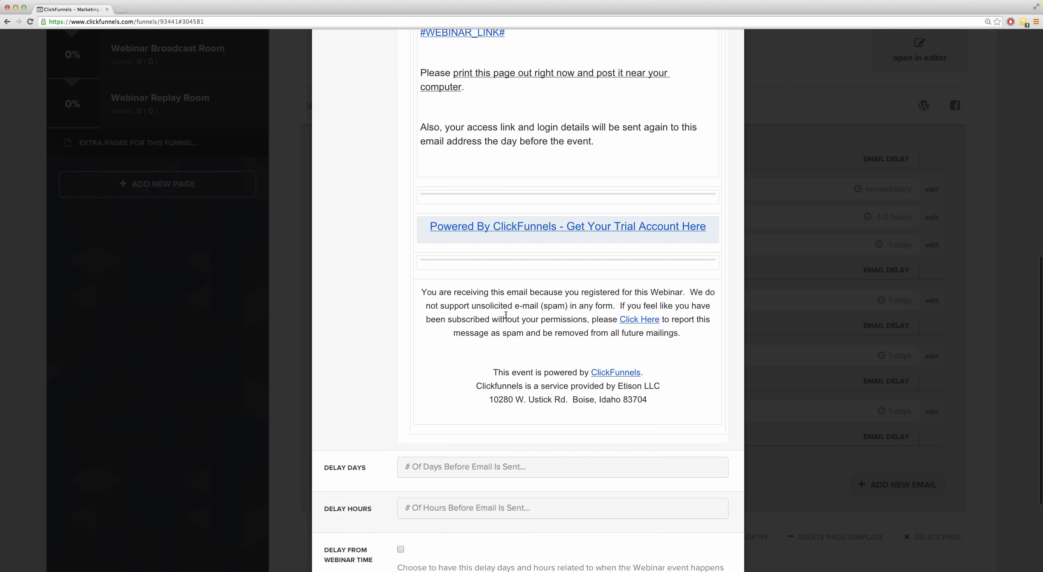
pyautogui.scroll(4, 508, 317)
pyautogui.scroll(13, 505, 313)
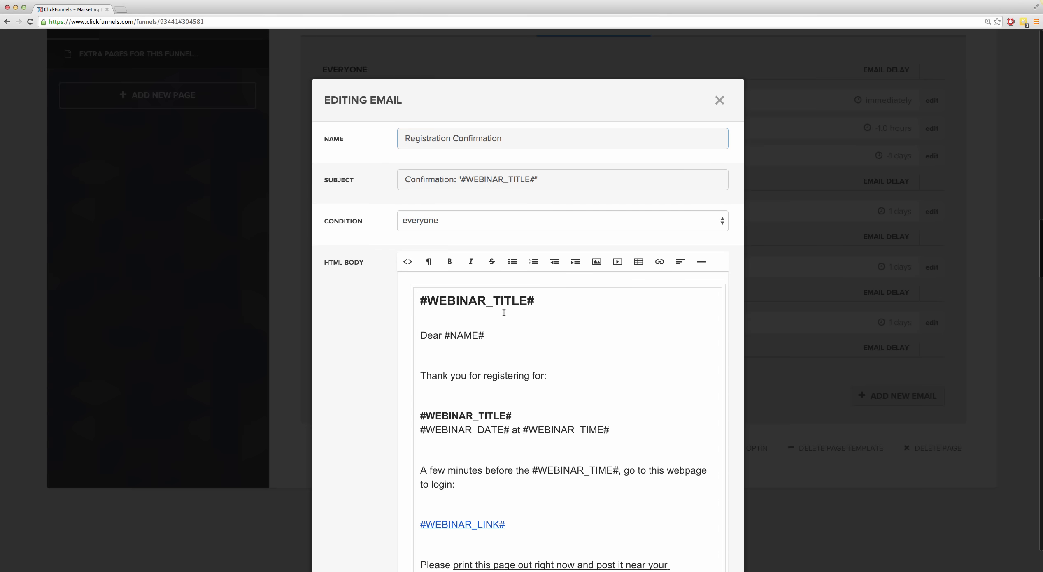
pyautogui.click(719, 100)
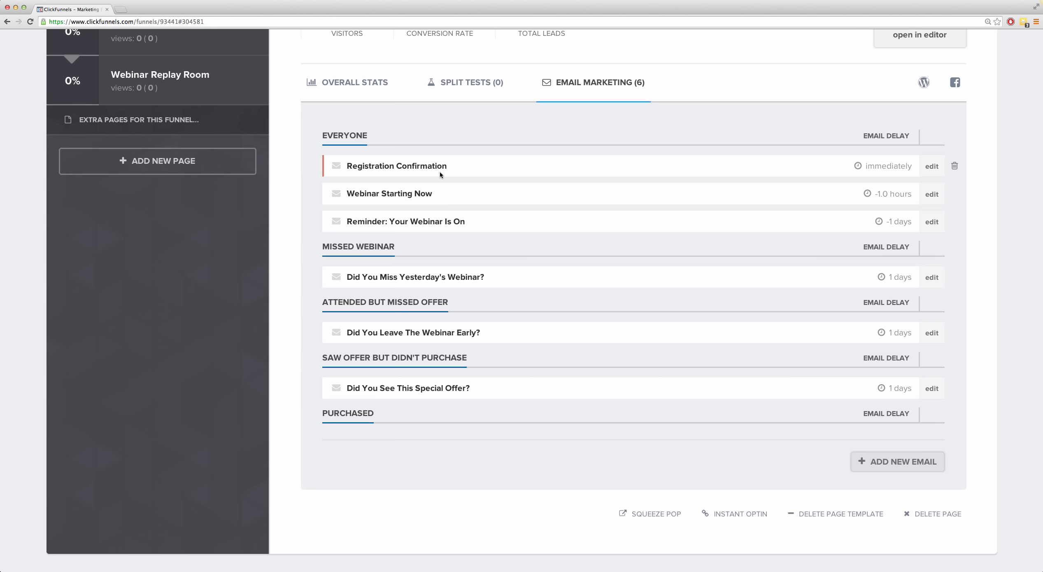
# Step: Show the account options, including Settings, and dismiss them without choosing any
pyautogui.scroll(6, 394, 167)
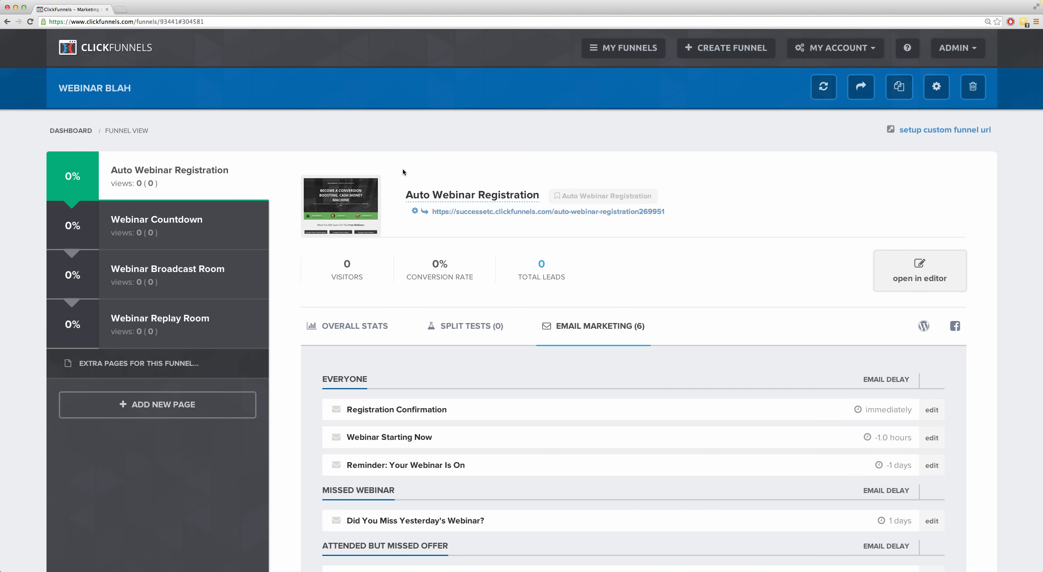
pyautogui.click(839, 57)
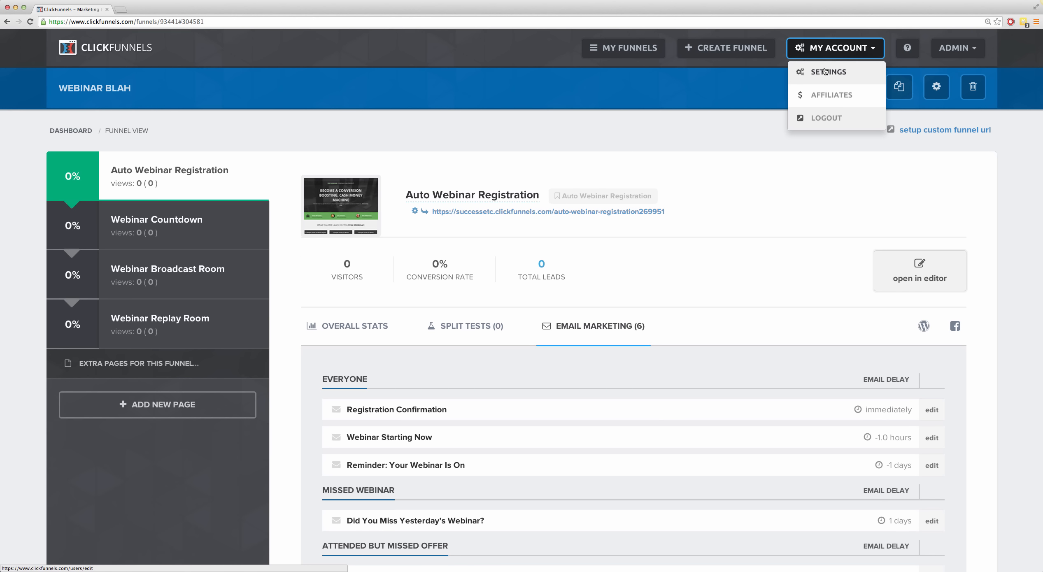
pyautogui.click(686, 366)
# Step: Highlight the delays of the three Everyone emails and of the Missed Webinar email in the email marketing list
pyautogui.scroll(-5, 580, 353)
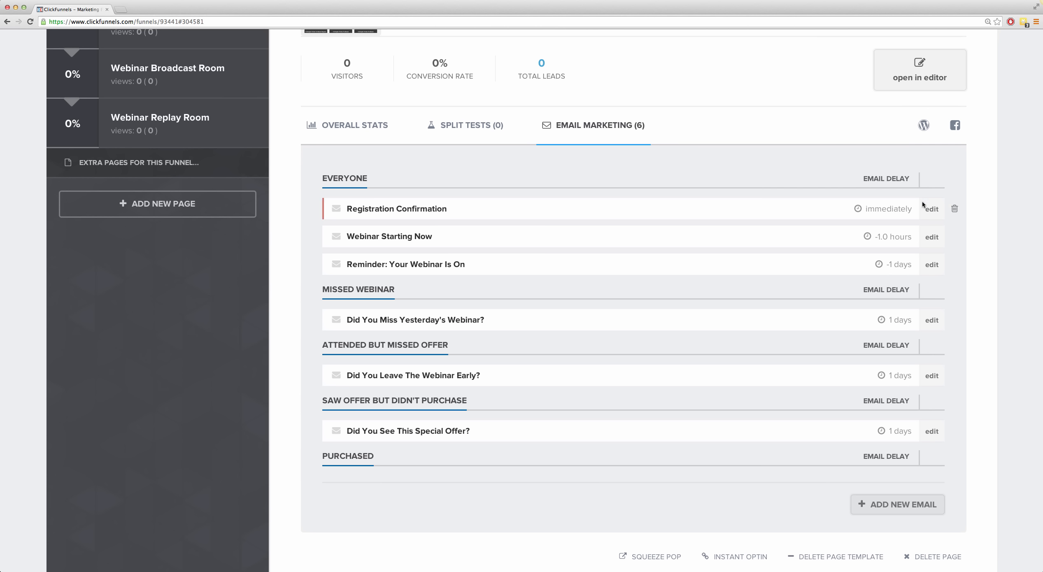
pyautogui.doubleClick(890, 210)
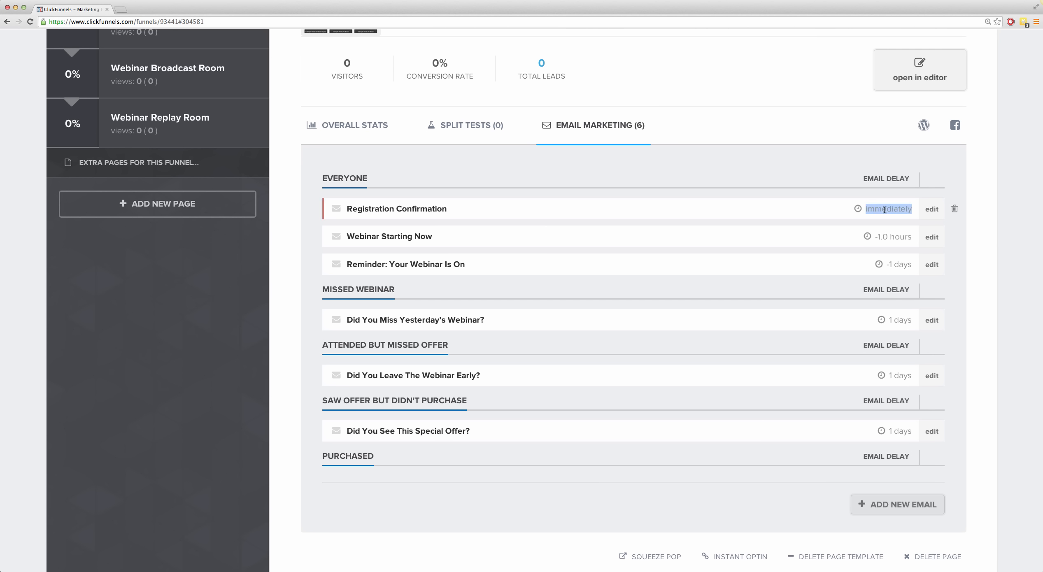
pyautogui.doubleClick(891, 237)
pyautogui.moveTo(878, 237); pyautogui.dragTo(905, 237)
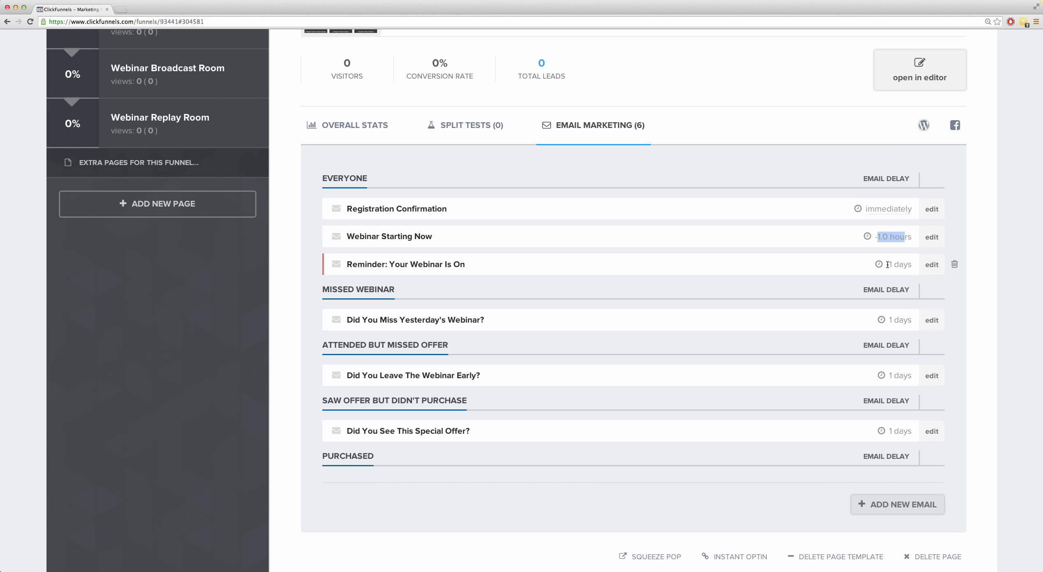
pyautogui.moveTo(913, 264); pyautogui.dragTo(891, 264)
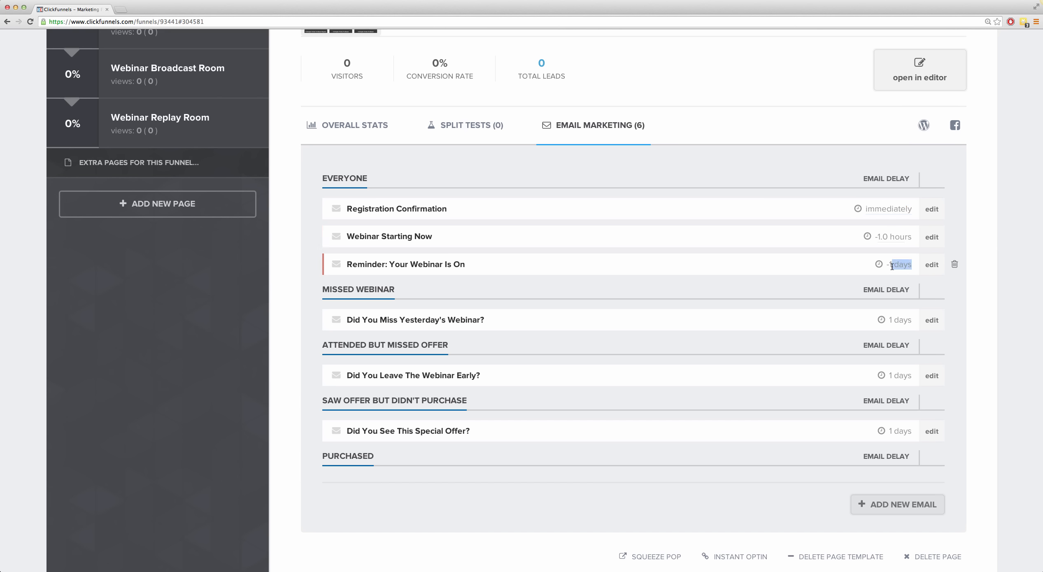
pyautogui.doubleClick(883, 208)
pyautogui.doubleClick(902, 265)
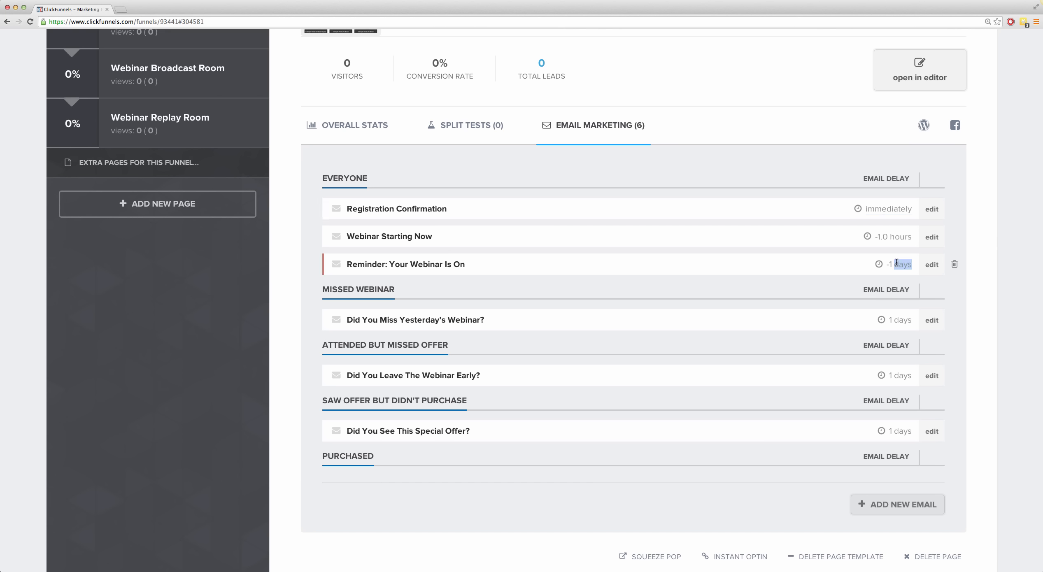
pyautogui.doubleClick(895, 237)
pyautogui.doubleClick(898, 319)
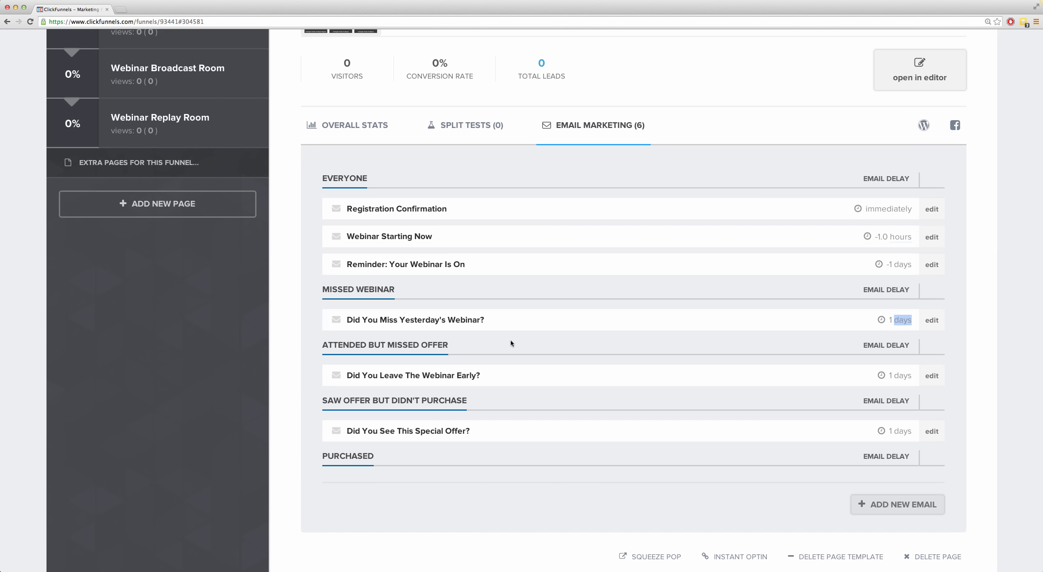
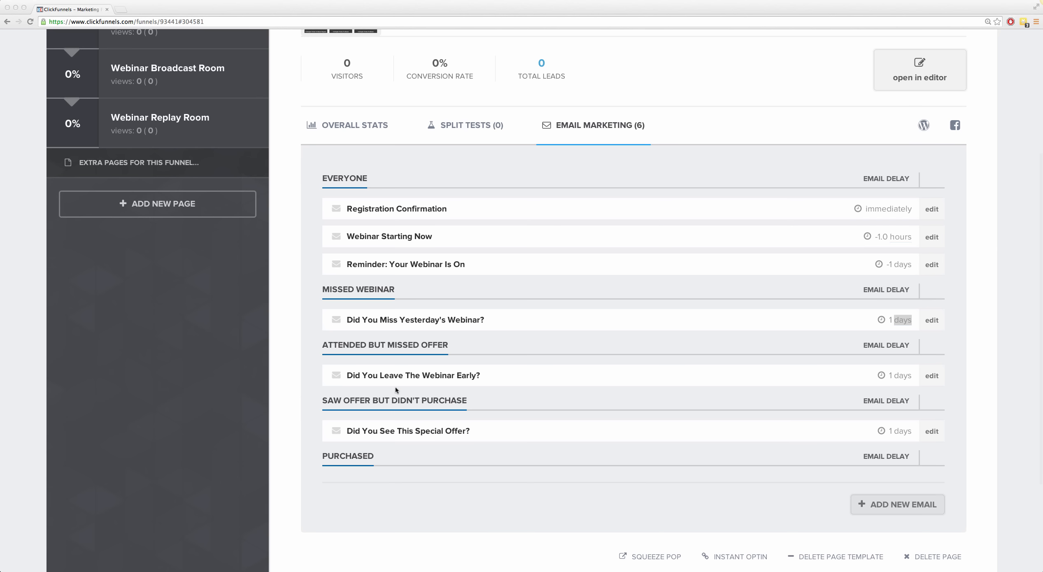
# Step: Open the Auto Webinar Registration page of the funnel in the page editor
pyautogui.click(693, 164)
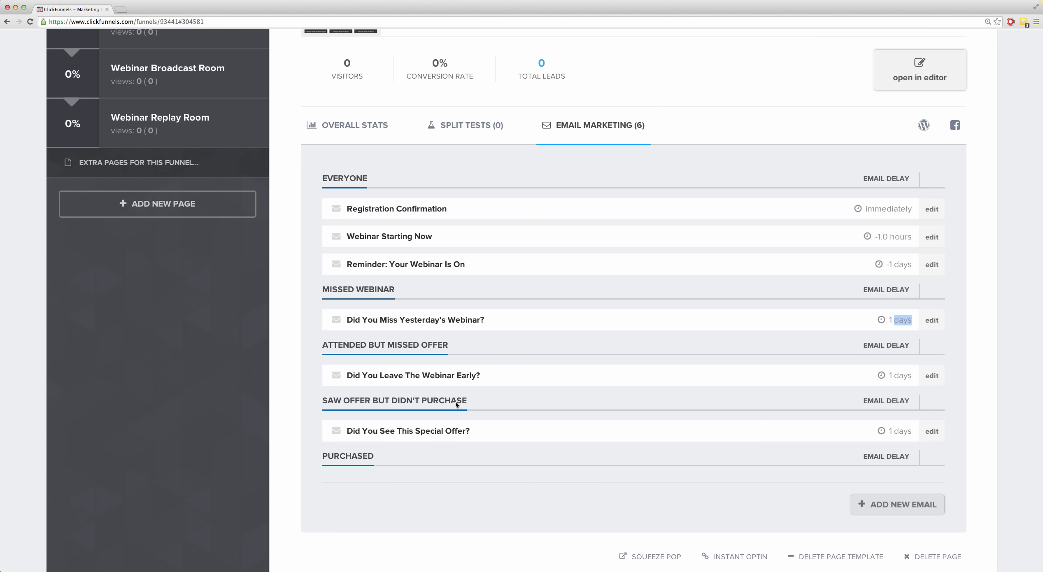
pyautogui.scroll(5, 780, 468)
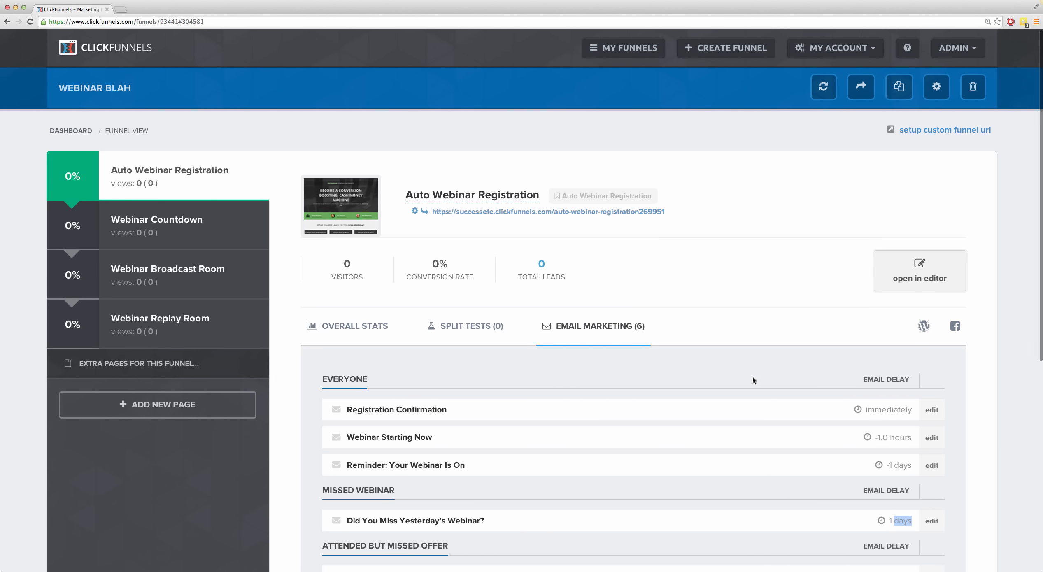
pyautogui.scroll(-5, 752, 377)
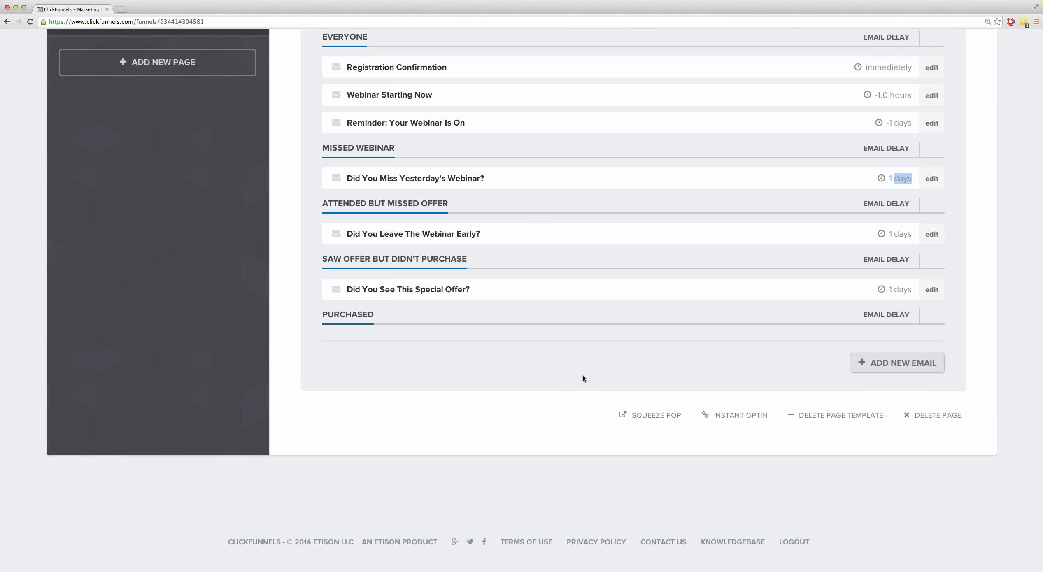
pyautogui.scroll(7, 583, 375)
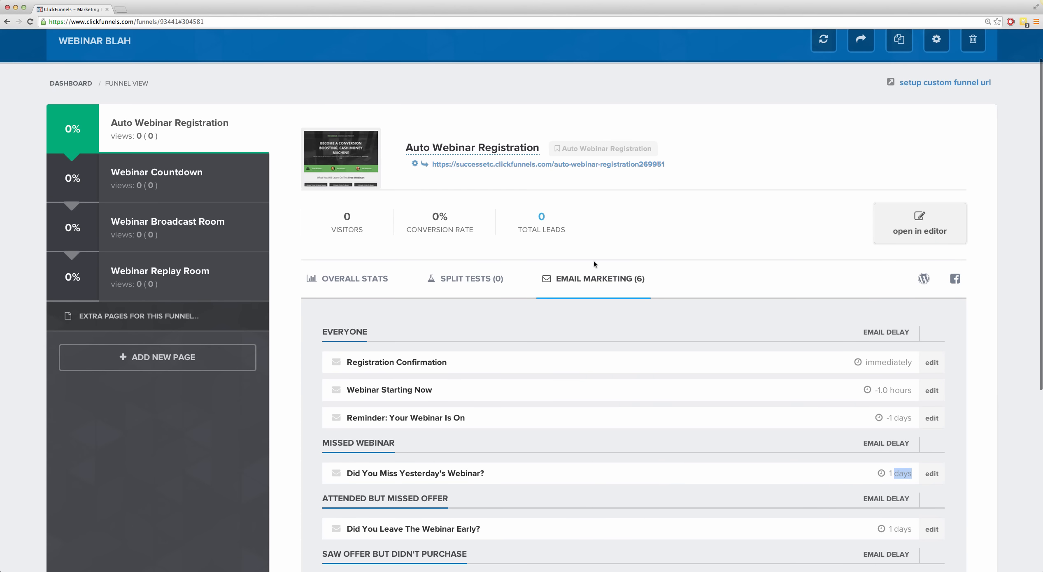
pyautogui.click(725, 294)
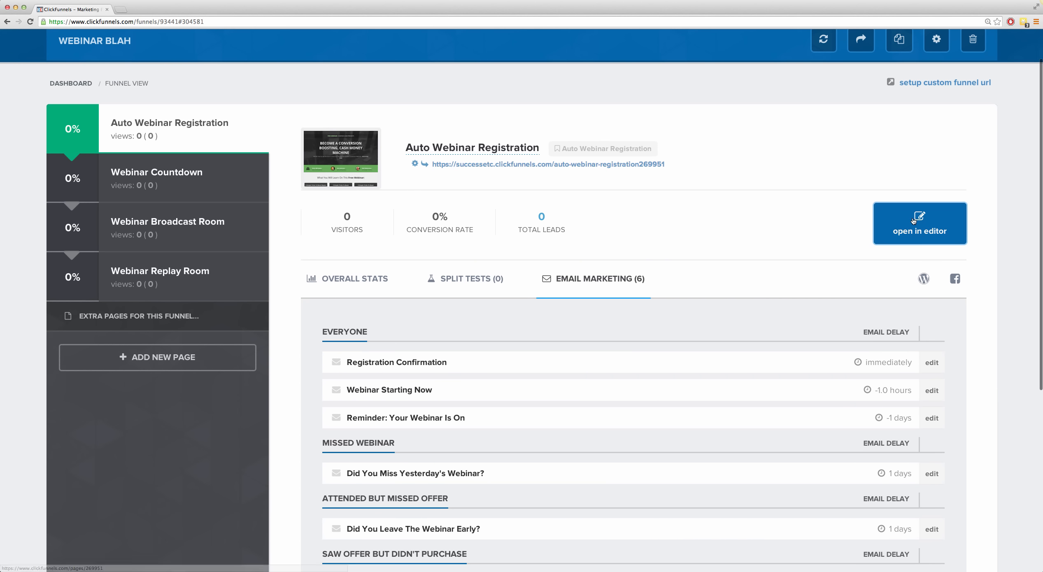
pyautogui.click(923, 228)
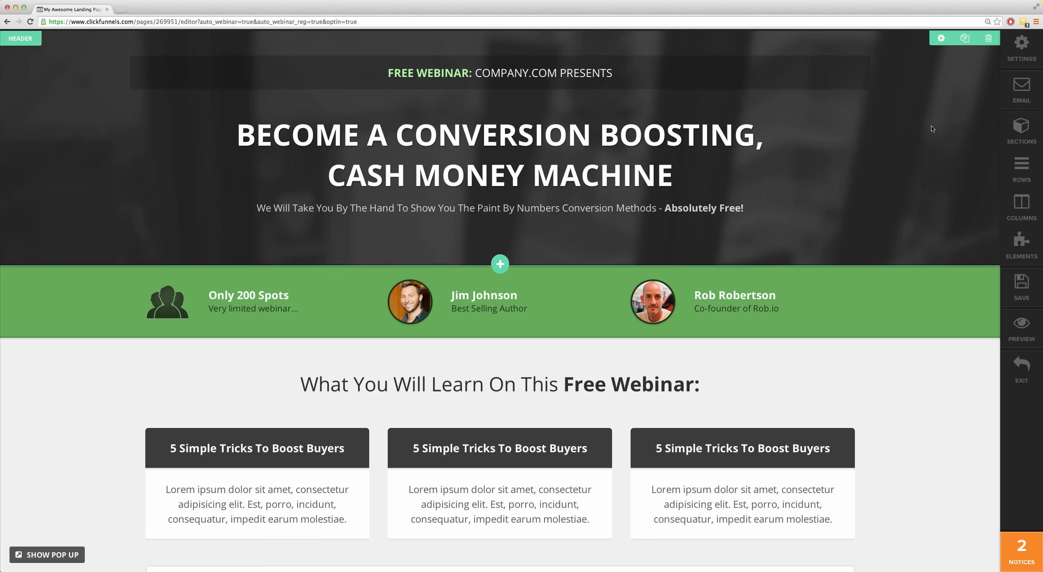
# Step: Review the page's section list and the header section's settings, and close them without changes
pyautogui.click(1020, 127)
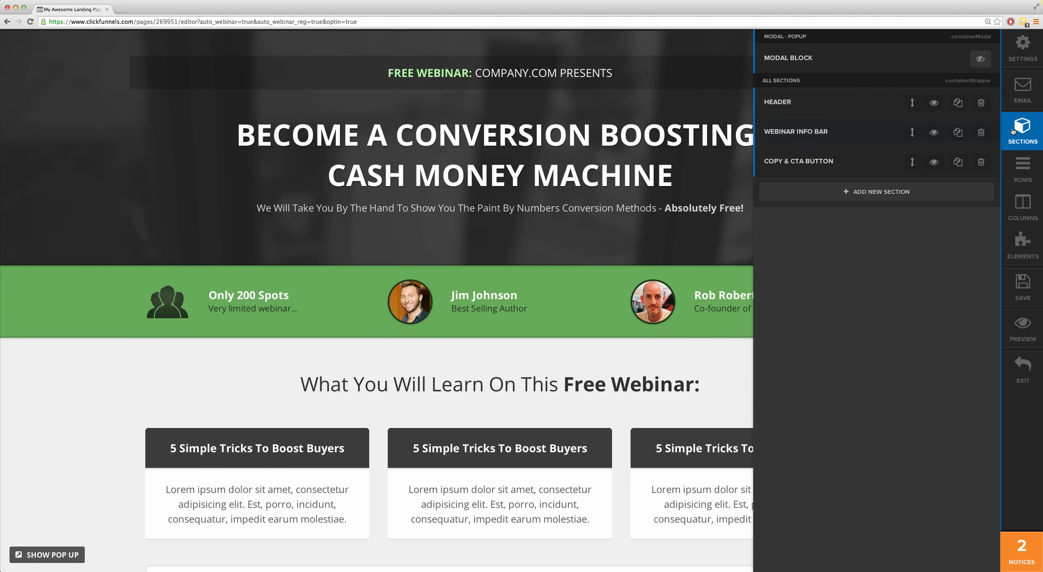
pyautogui.click(1014, 130)
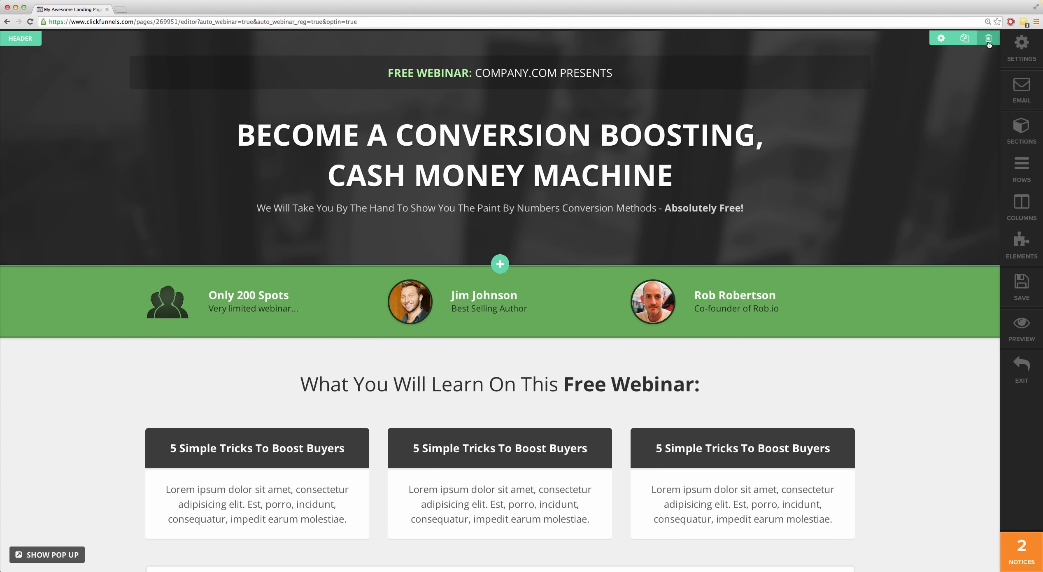
pyautogui.click(941, 39)
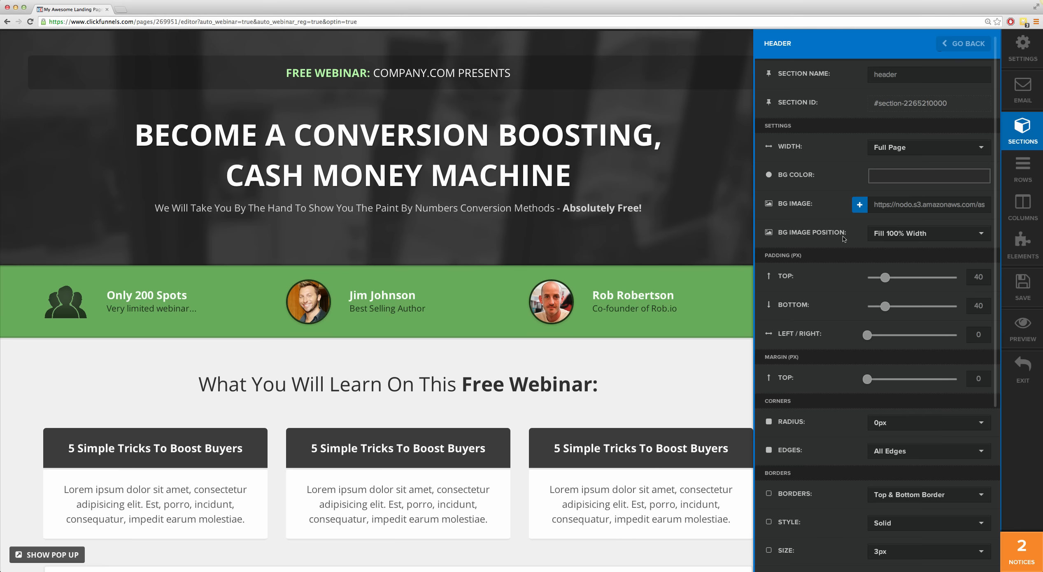
pyautogui.scroll(-10, 838, 246)
pyautogui.scroll(10, 833, 247)
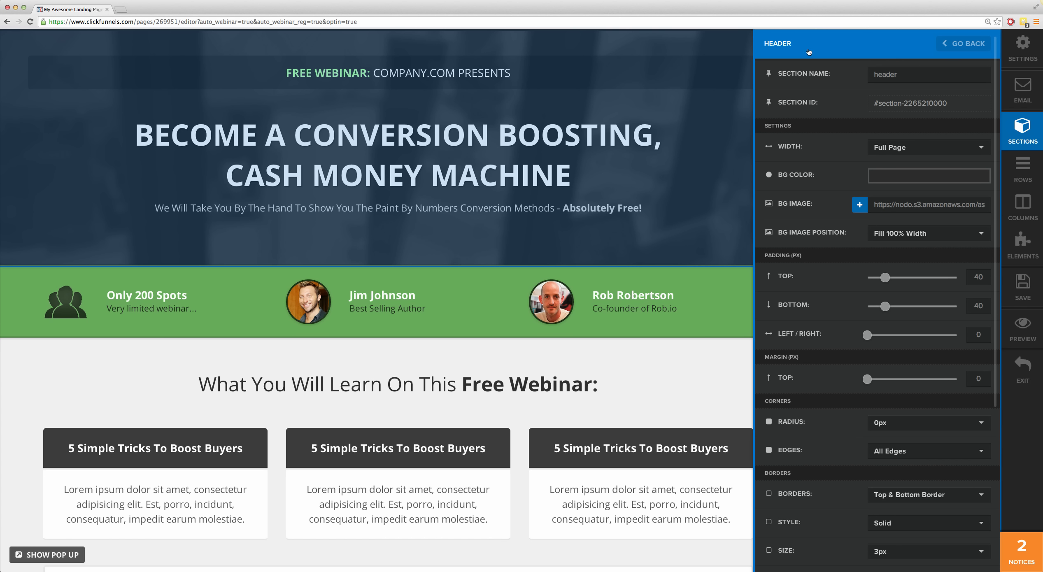
pyautogui.click(953, 45)
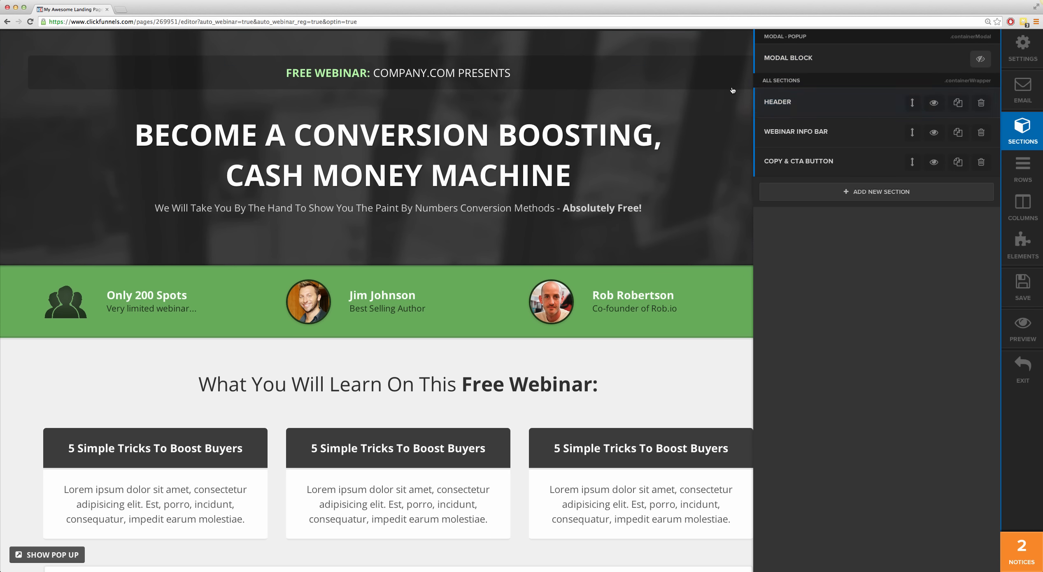
pyautogui.click(733, 90)
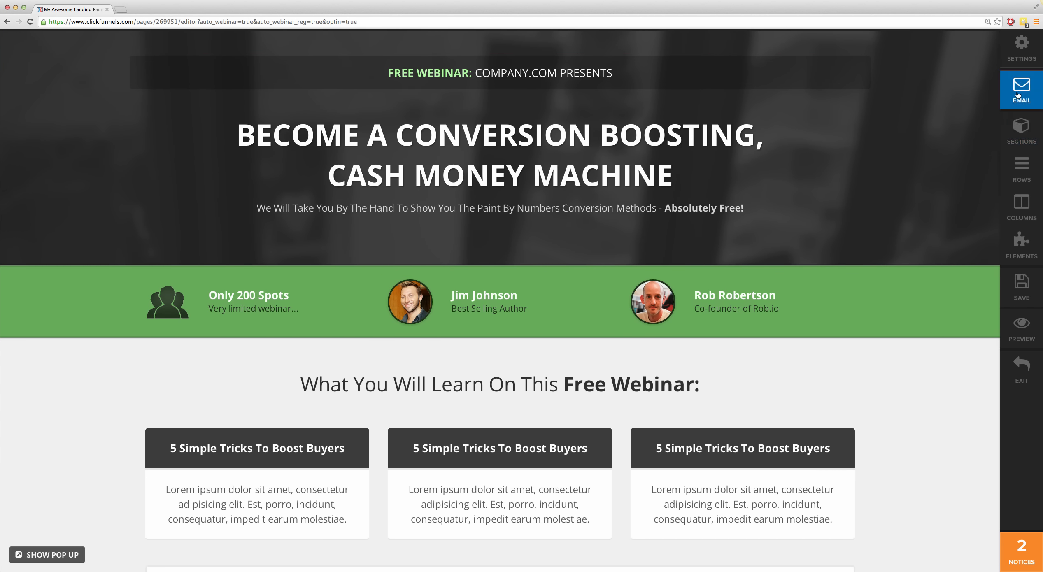
# Step: View the lists of rows and columns that make up the page, and close them without changes
pyautogui.click(1020, 171)
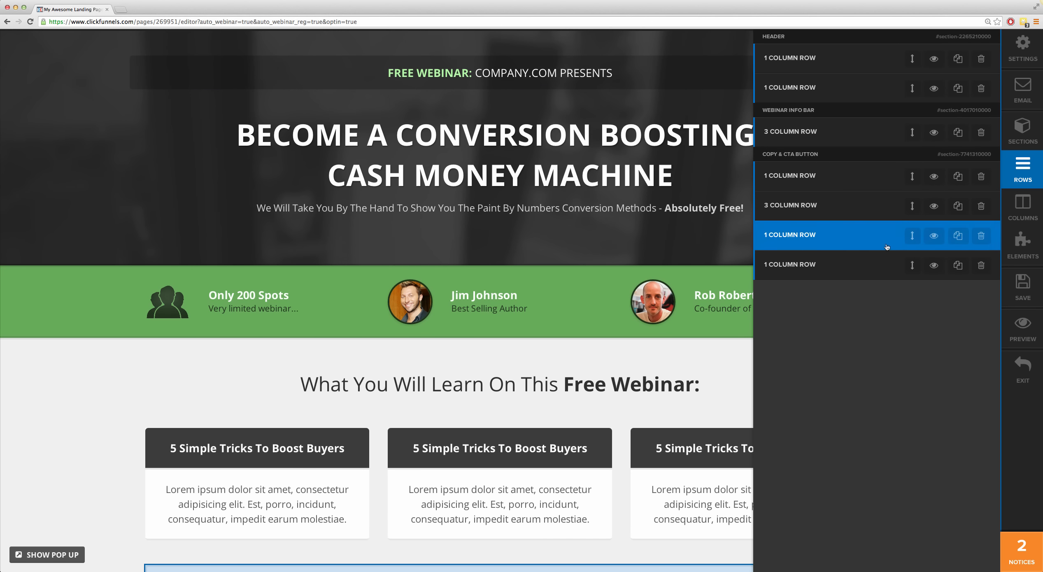
pyautogui.click(1025, 216)
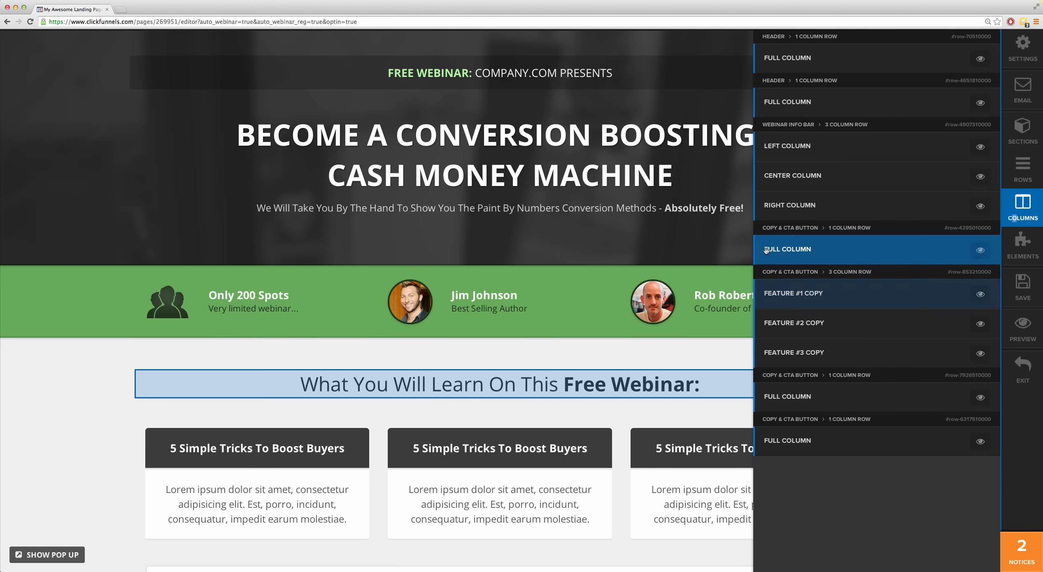
pyautogui.click(690, 223)
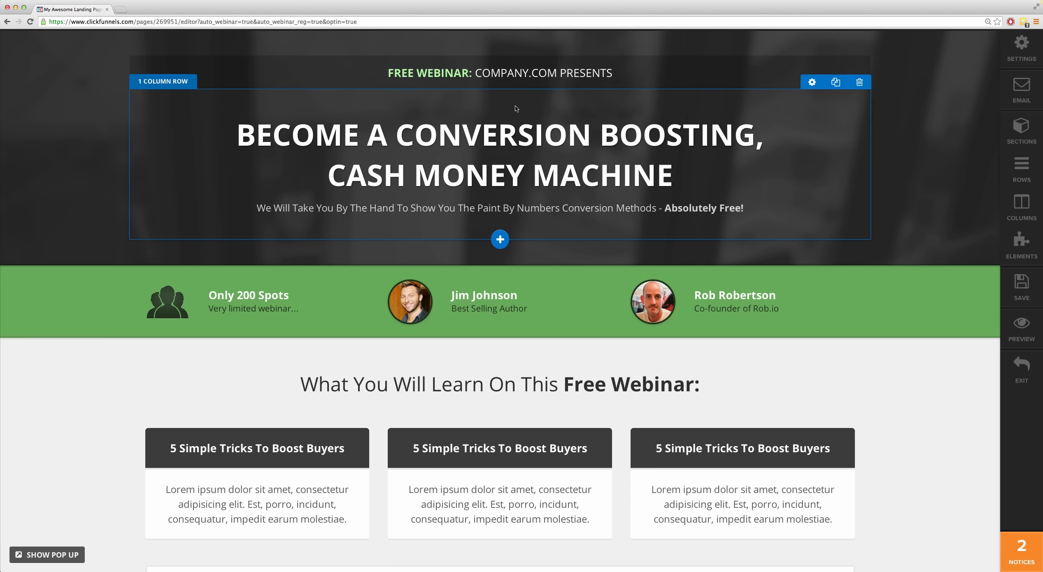
# Step: Replace "COMPANY" with "CLICKFUNNELS" in the Free Webinar line above the main headline
pyautogui.click(502, 75)
pyautogui.doubleClick(506, 74)
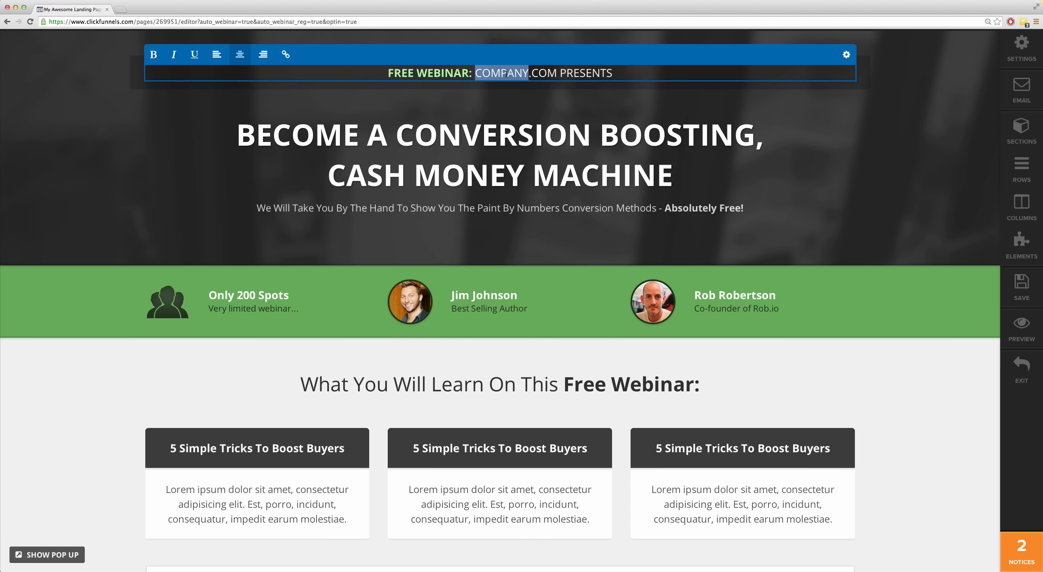
pyautogui.write('ClickFunnels')
pyautogui.press('BackSpace')
pyautogui.press('BackSpace')
pyautogui.press('BackSpace')
pyautogui.press('BackSpace')
pyautogui.press('BackSpace')
pyautogui.press('BackSpace')
pyautogui.press('BackSpace')
pyautogui.press('BackSpace')
pyautogui.press('BackSpace')
pyautogui.press('BackSpace')
pyautogui.press('BackSpace')
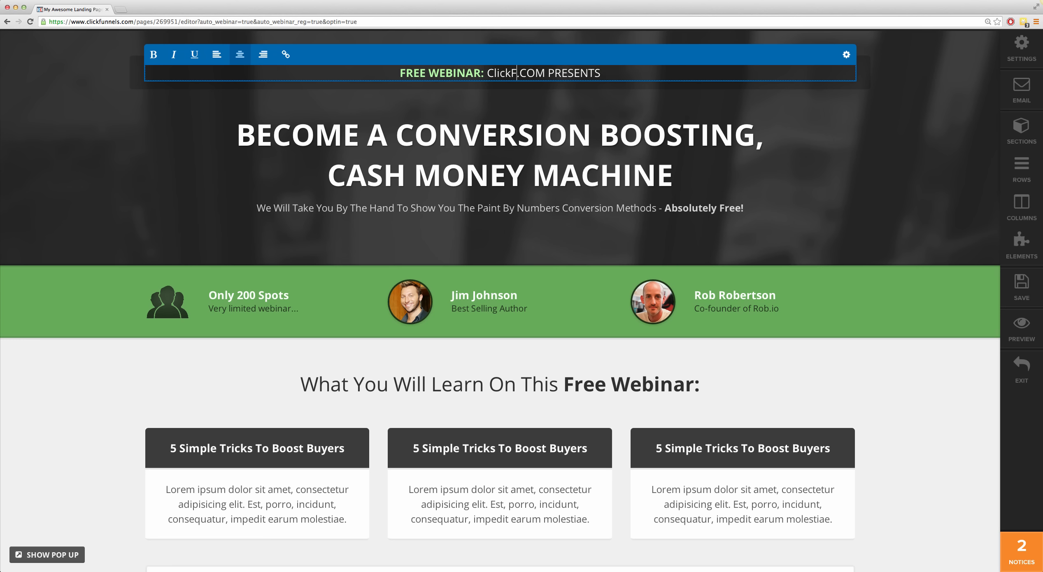
pyautogui.write('LICKFUNNELS')
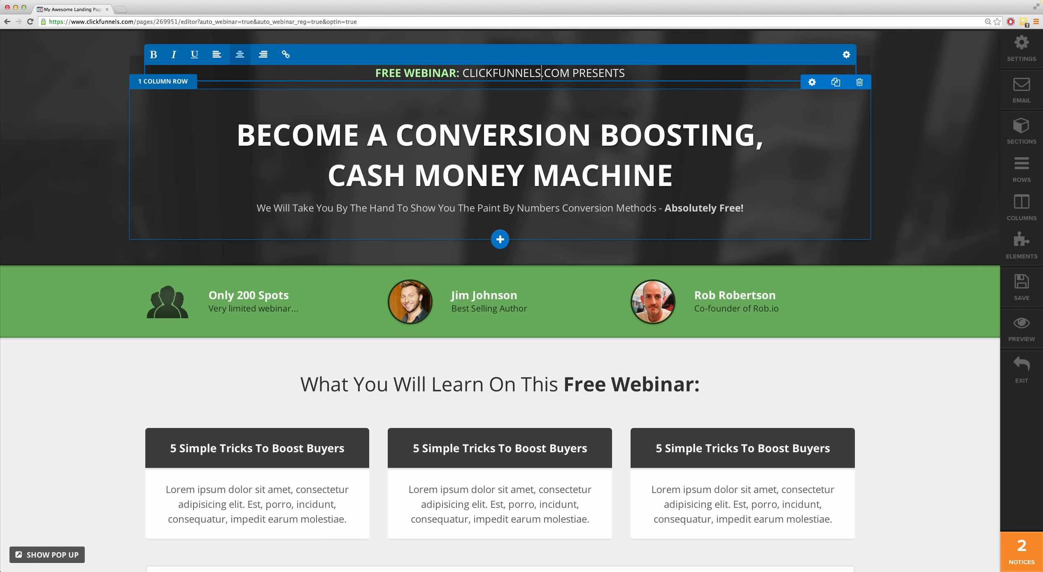
# Step: Replace the main headline text with "HOW TO BECOME A NINJA..."
pyautogui.tripleClick(458, 141)
pyautogui.write('HOW')
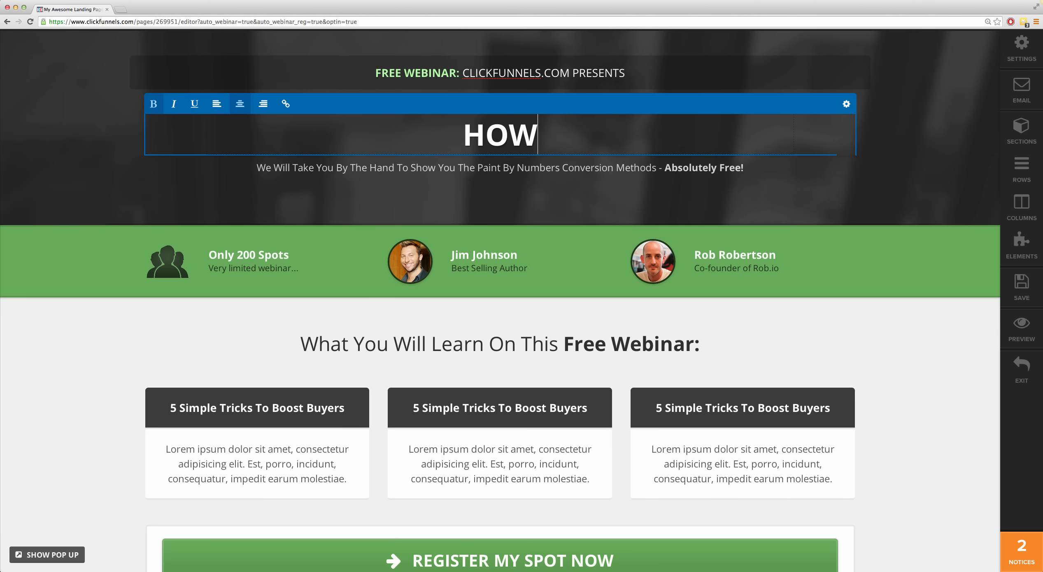
pyautogui.write(' TO BECOME A')
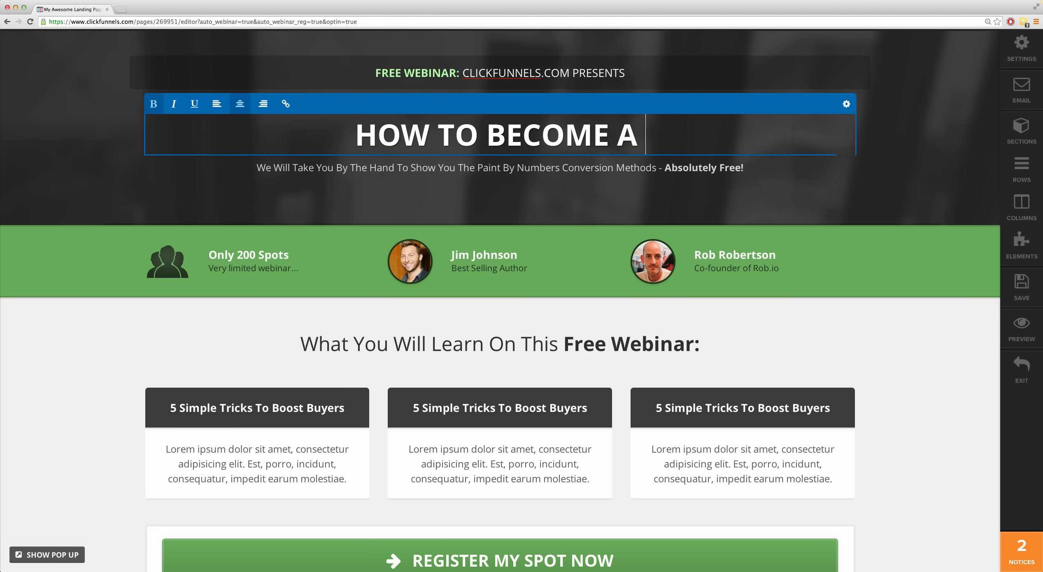
pyautogui.write(' NINJA...')
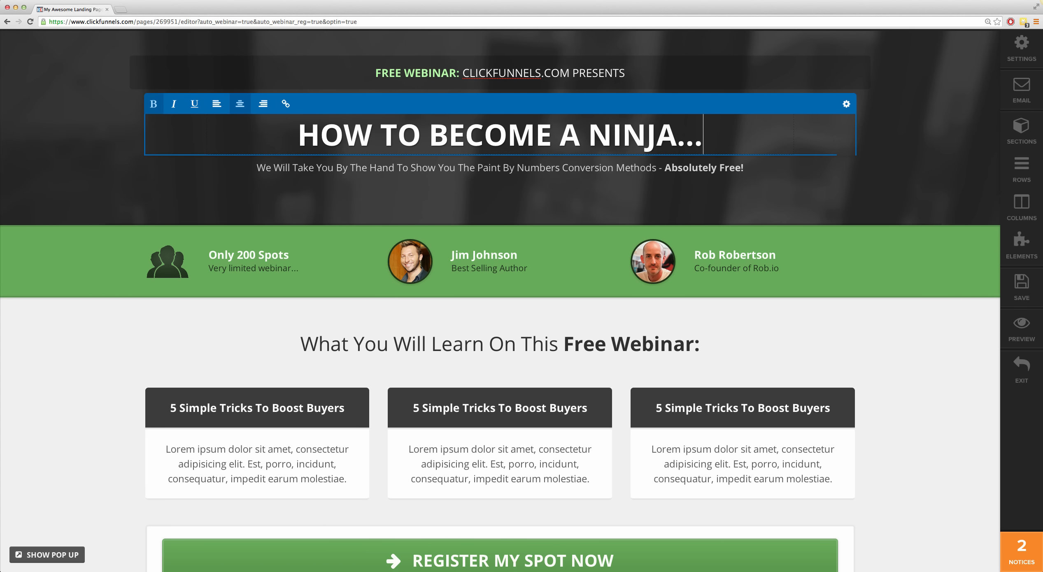
# Step: Replace the subheadline with "I'M GONNA SHOW YOU MY SECRETS OF BECOMING A FULL TIME NINJA WARRIOR..."
pyautogui.click(431, 169)
pyautogui.tripleClick(432, 169)
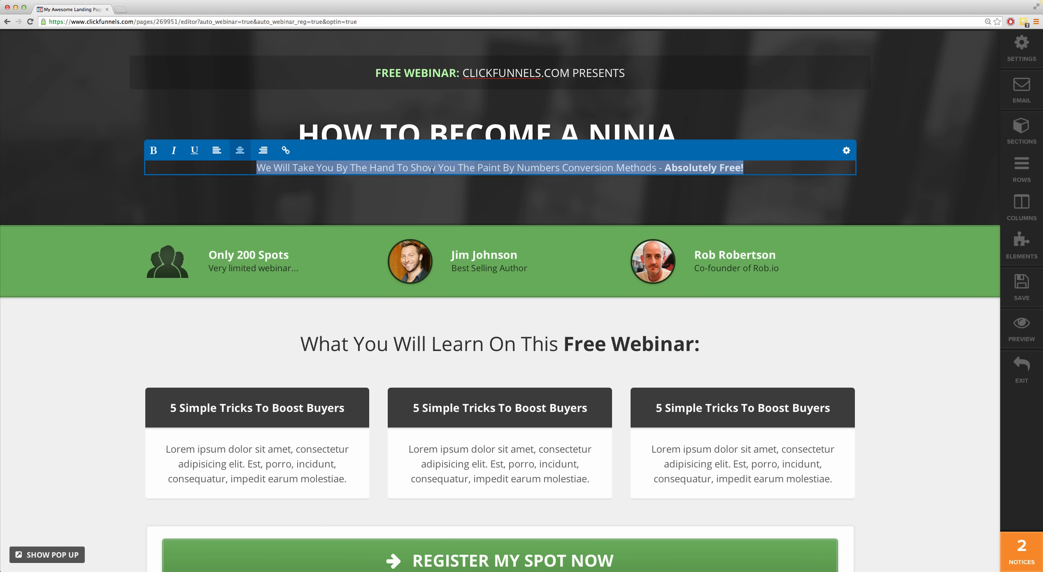
pyautogui.write("I'M GONNA")
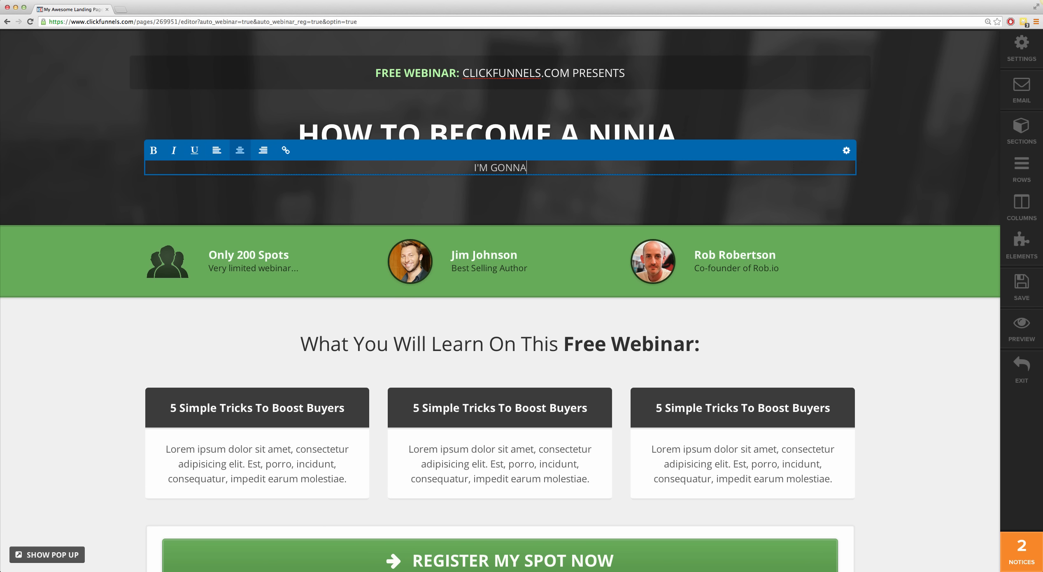
pyautogui.write(' SHOW YOU MY SECRE')
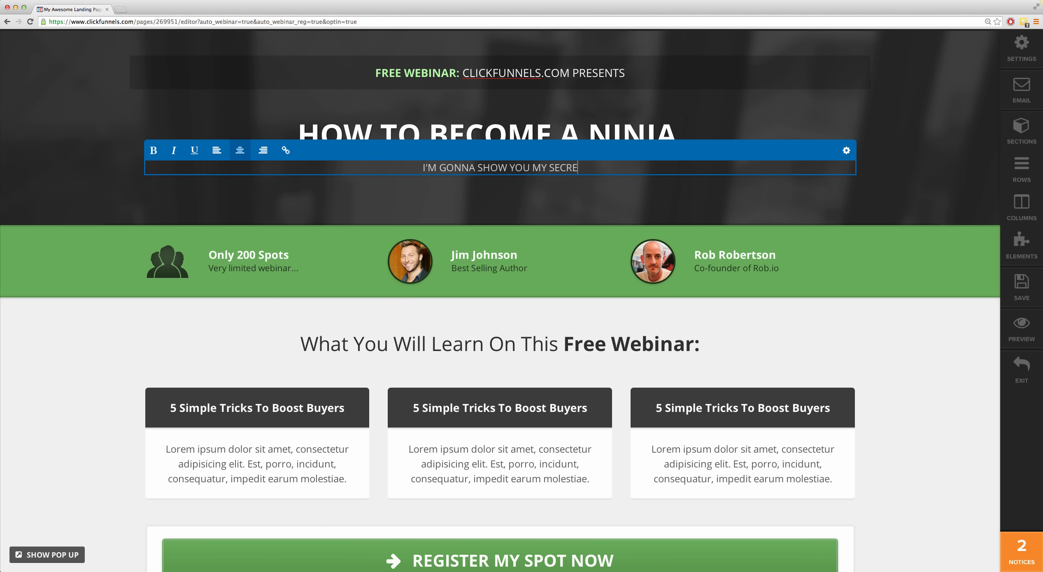
pyautogui.write('TS OF BECOMING A FU')
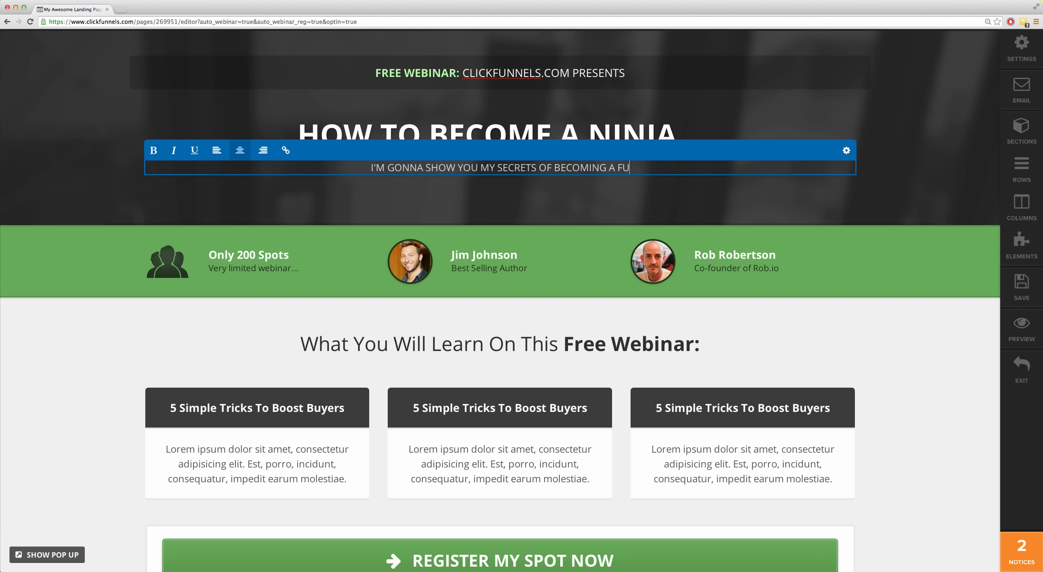
pyautogui.write('LL T')
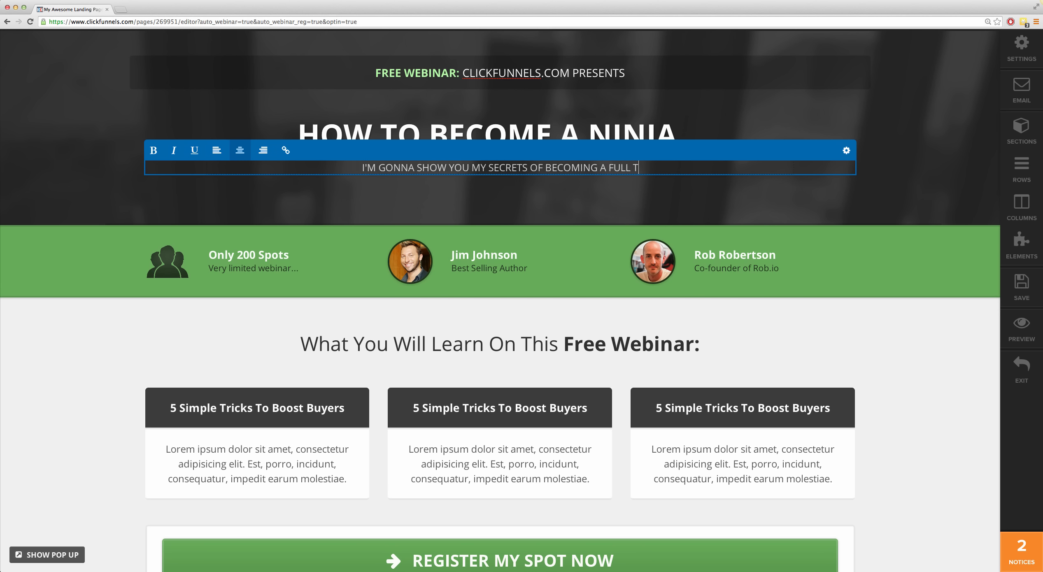
pyautogui.write('IME NINJA WARRIOR...')
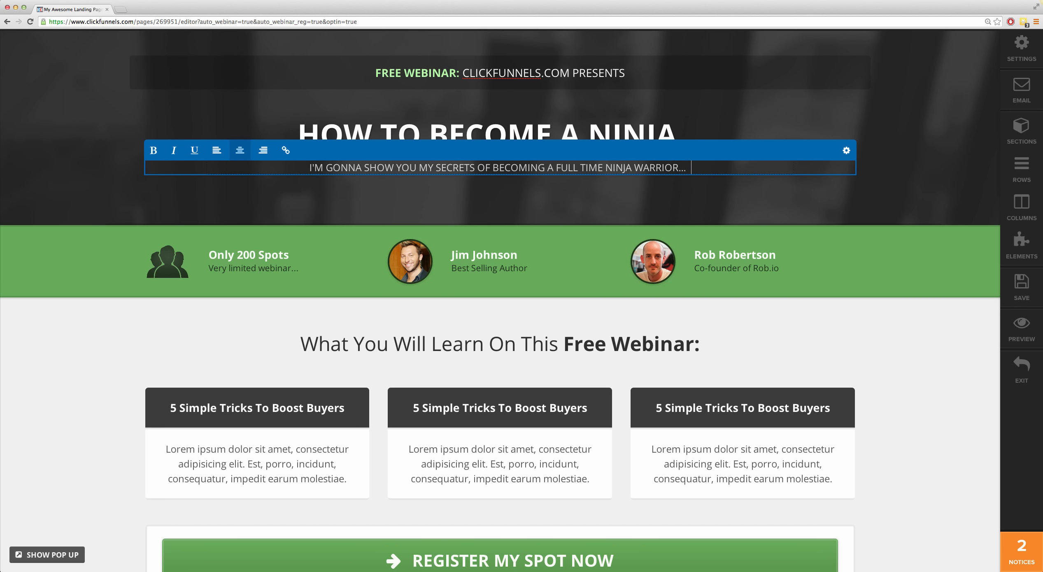
pyautogui.click(887, 160)
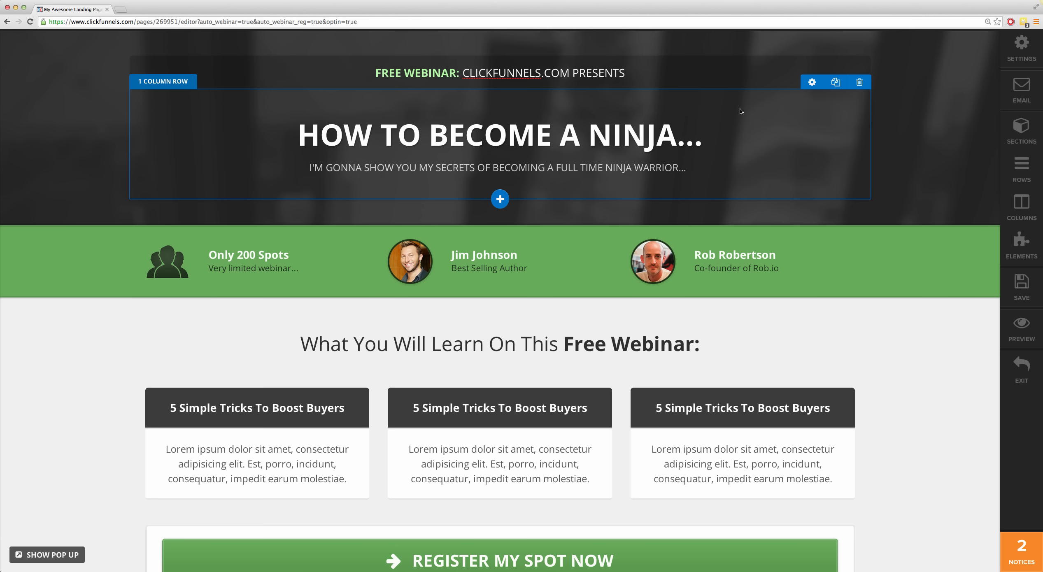
# Step: Set the headline row's top padding to 15 px and its bottom padding to 18 px, and look through its remaining settings
pyautogui.click(812, 83)
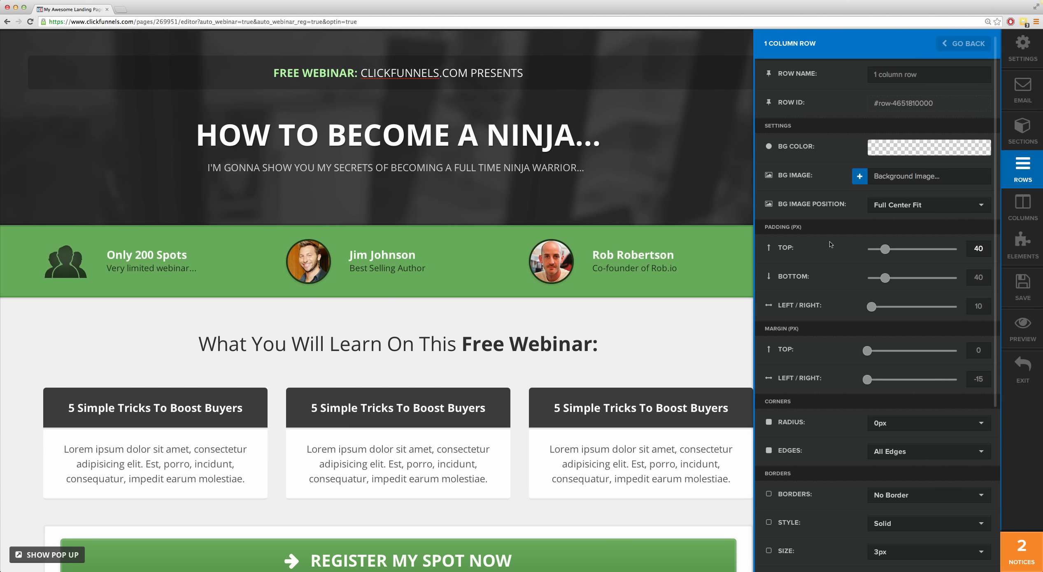
pyautogui.moveTo(888, 254); pyautogui.dragTo(875, 281)
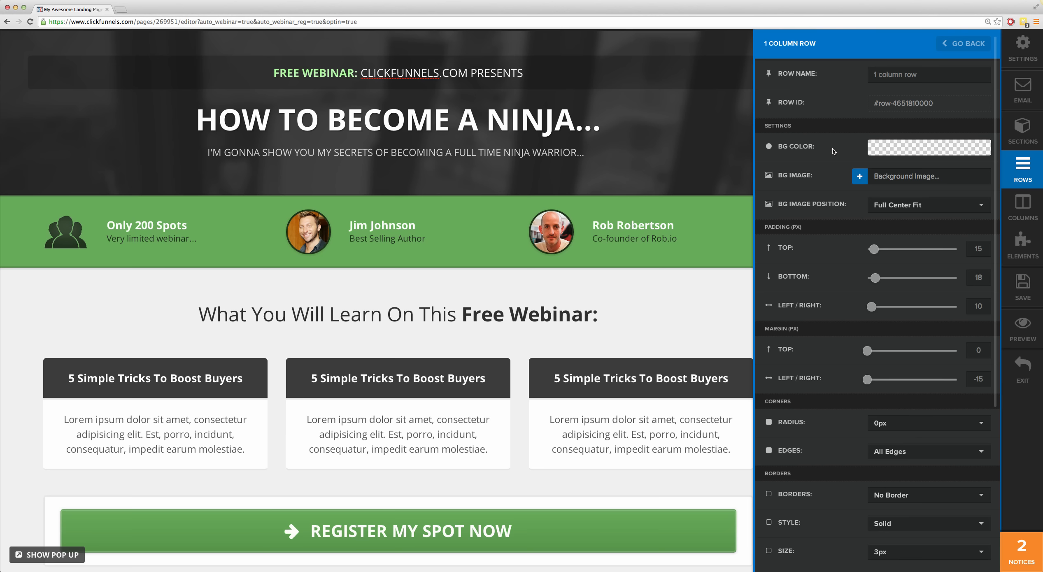
pyautogui.scroll(-6, 840, 327)
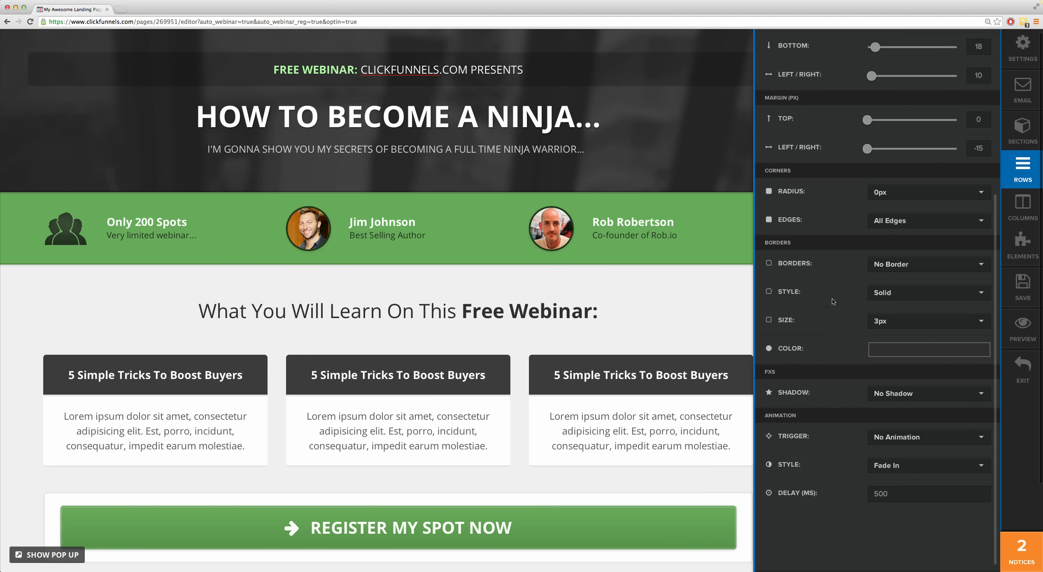
pyautogui.scroll(-2, 839, 334)
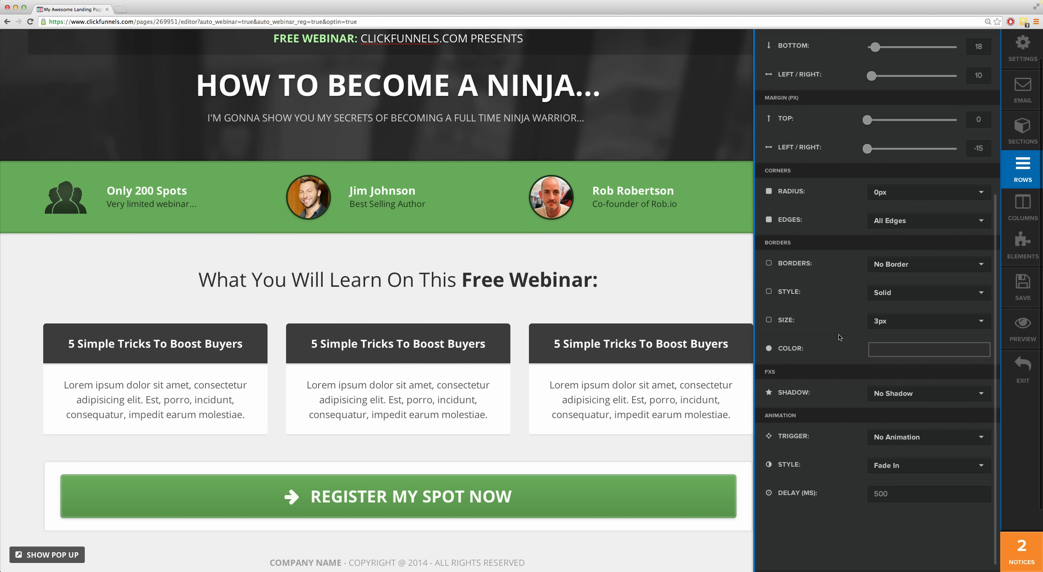
pyautogui.scroll(8, 839, 335)
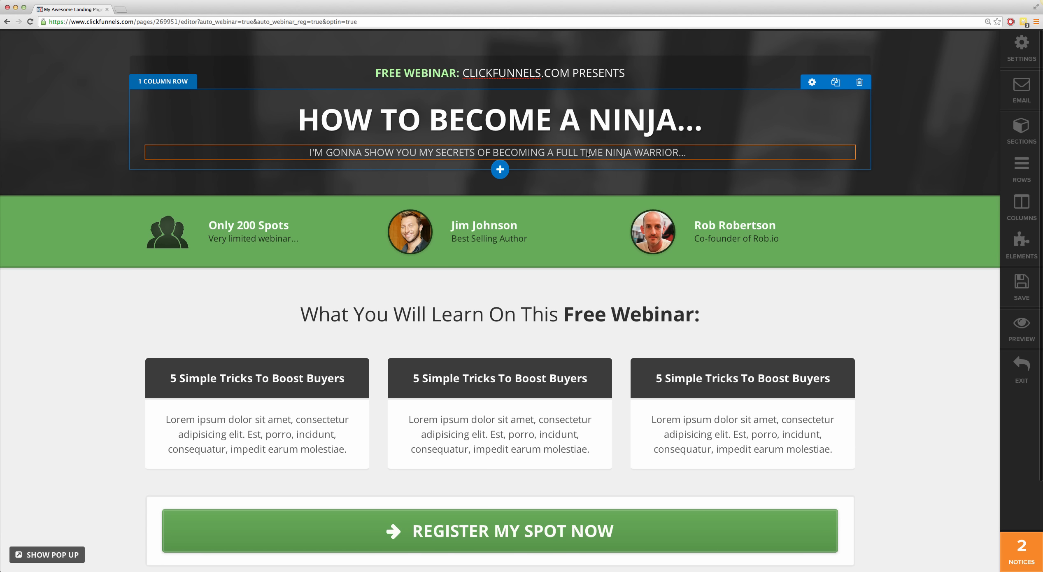
# Step: Change the spots text in the green webinar info bar to "Only 100 Spots"
pyautogui.click(251, 226)
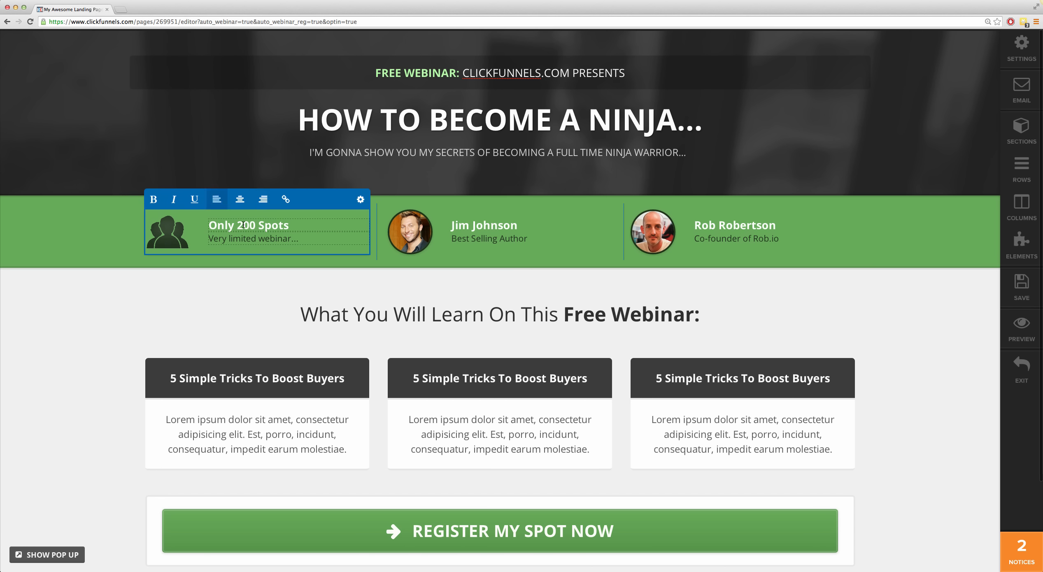
pyautogui.moveTo(238, 225); pyautogui.dragTo(242, 225)
pyautogui.write('1')
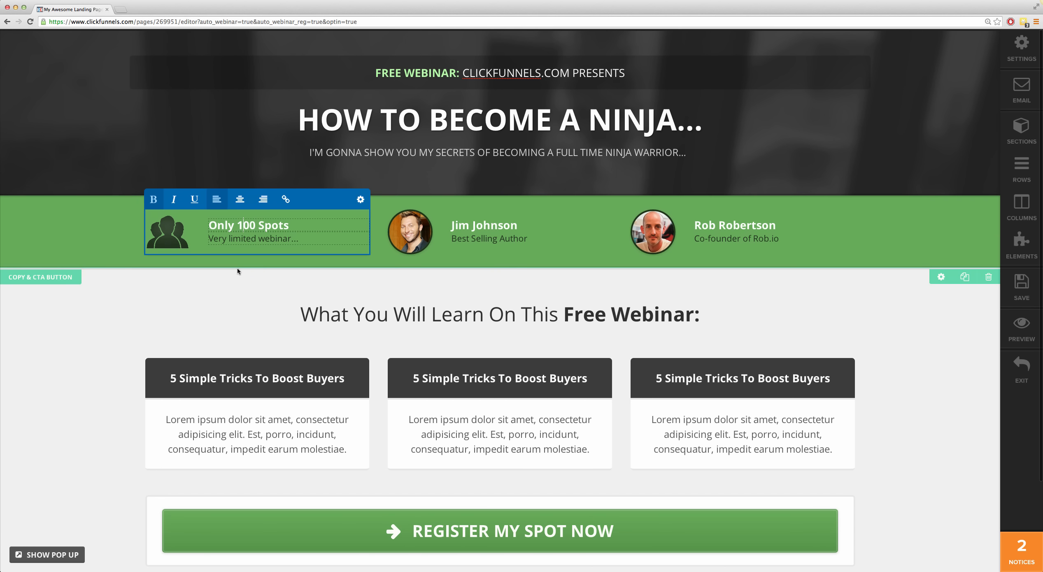
pyautogui.click(240, 270)
pyautogui.click(402, 233)
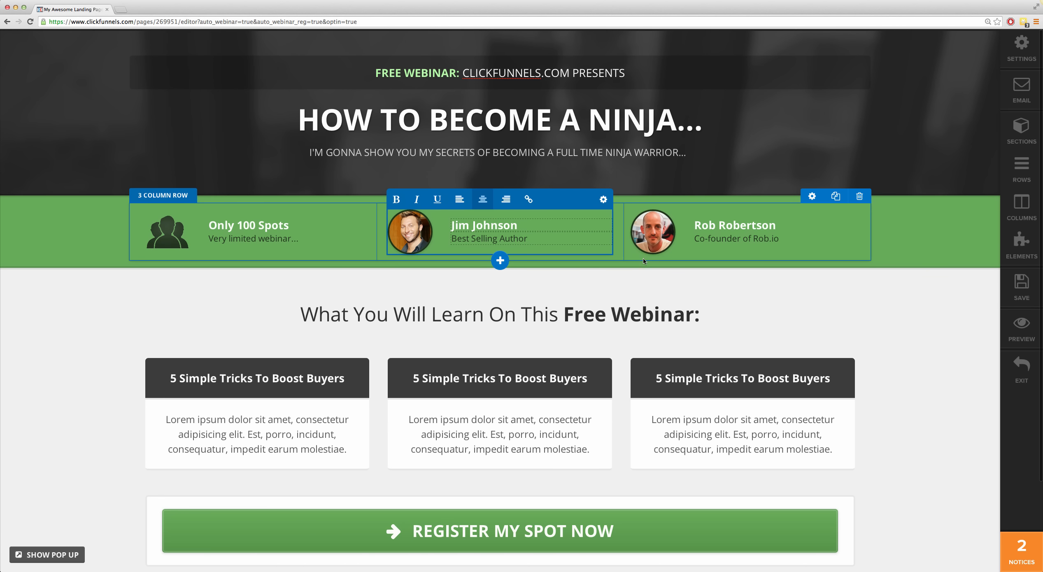
pyautogui.click(581, 285)
# Step: Open the page's pop-up and insert "NINJA" before "webinar" in the line under its "Register Your Spot Now" headline
pyautogui.scroll(-3, 552, 284)
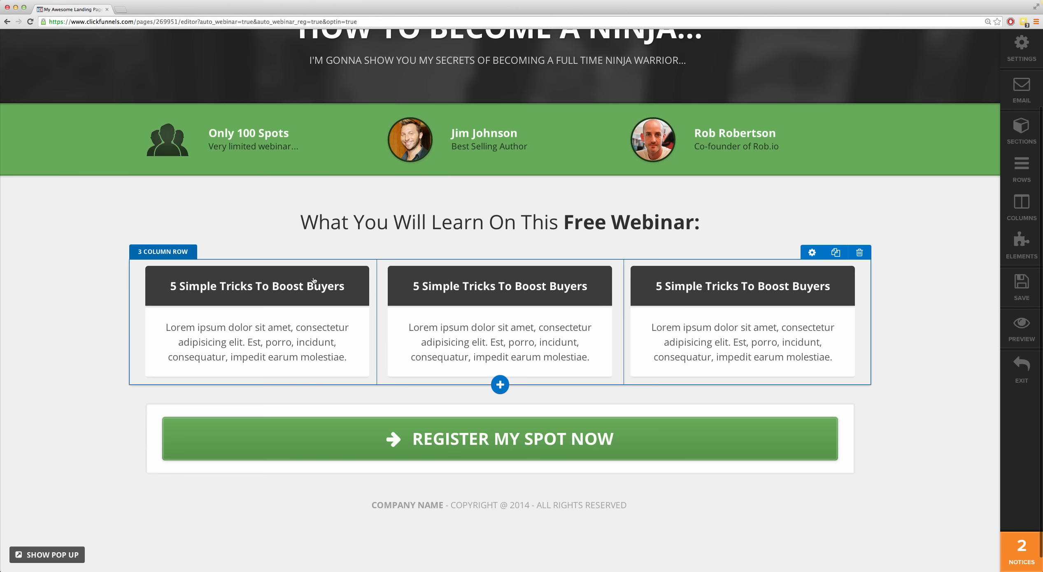
pyautogui.scroll(-1, 317, 281)
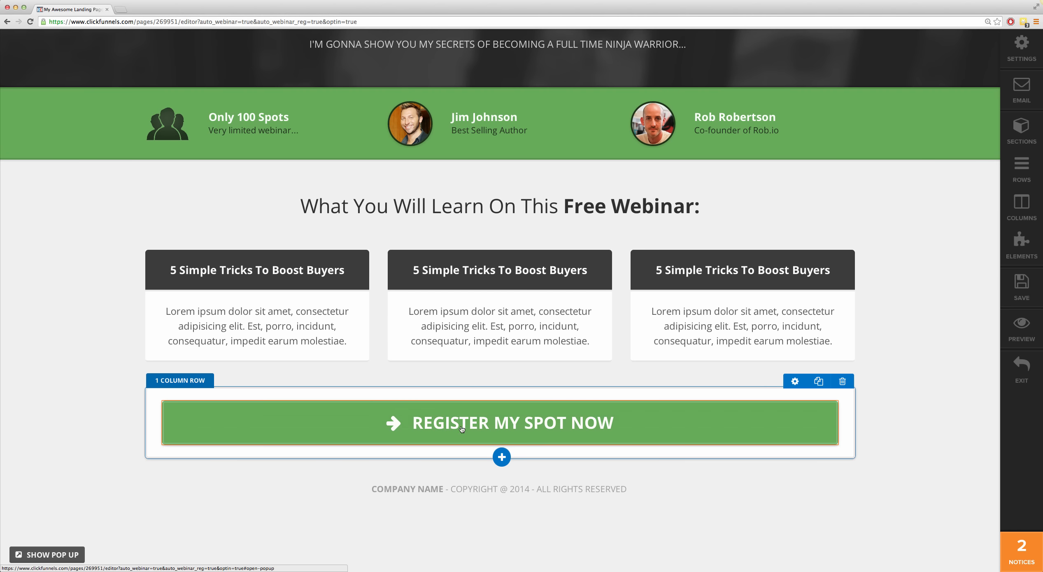
pyautogui.click(65, 556)
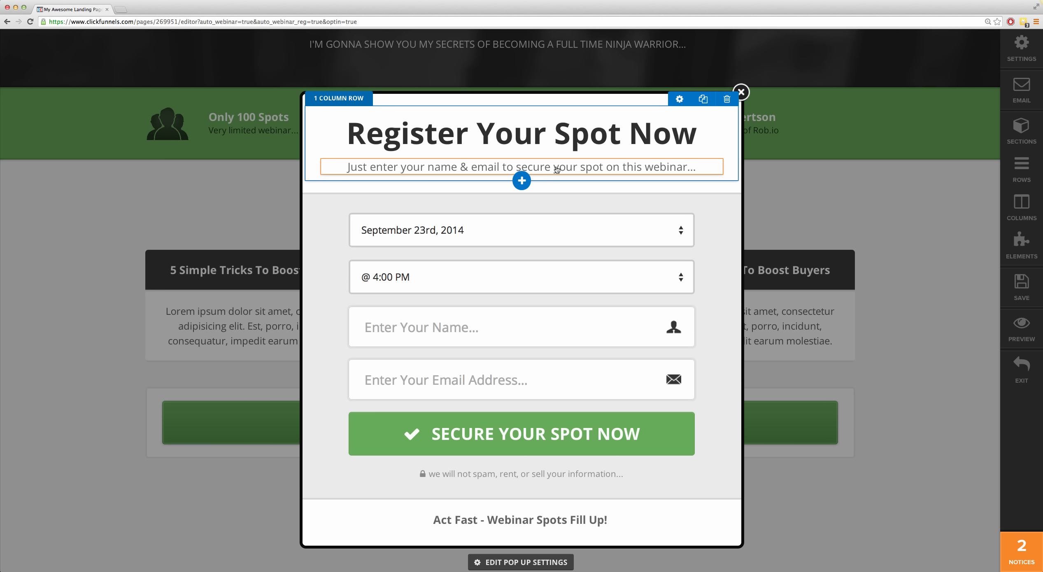
pyautogui.click(648, 168)
pyautogui.click(644, 167)
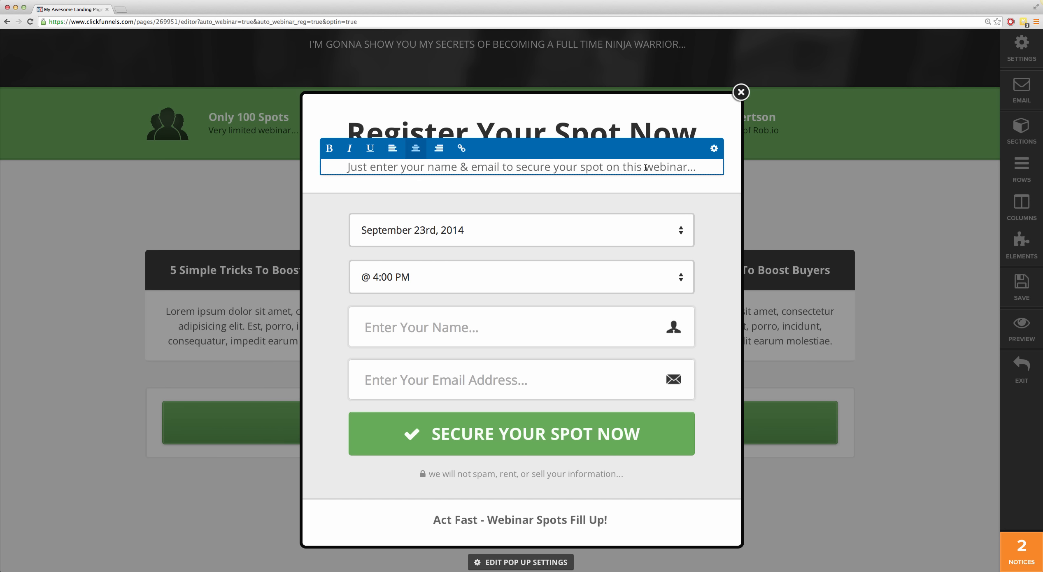
pyautogui.write('NINJA')
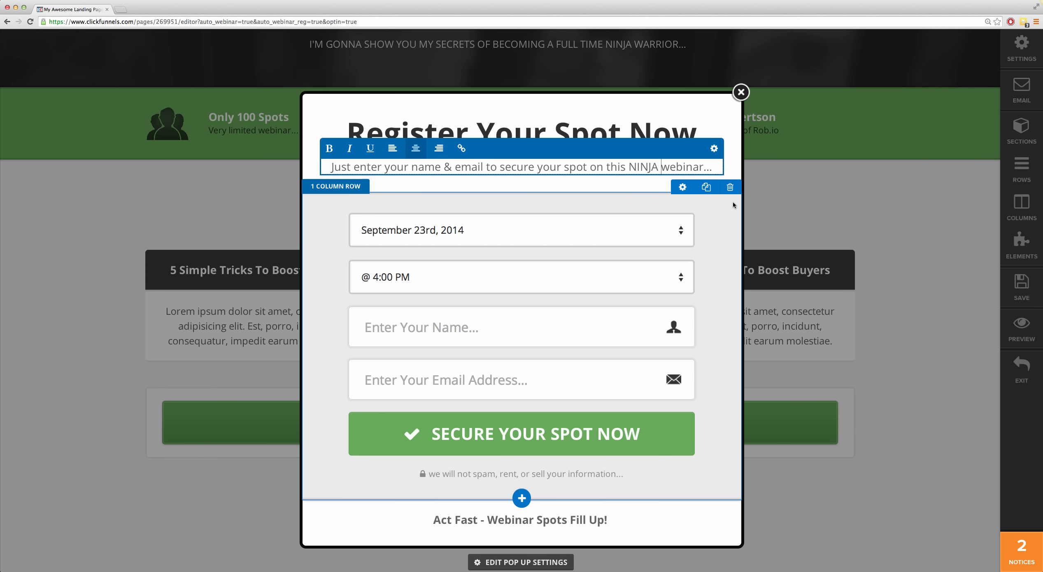
pyautogui.click(721, 215)
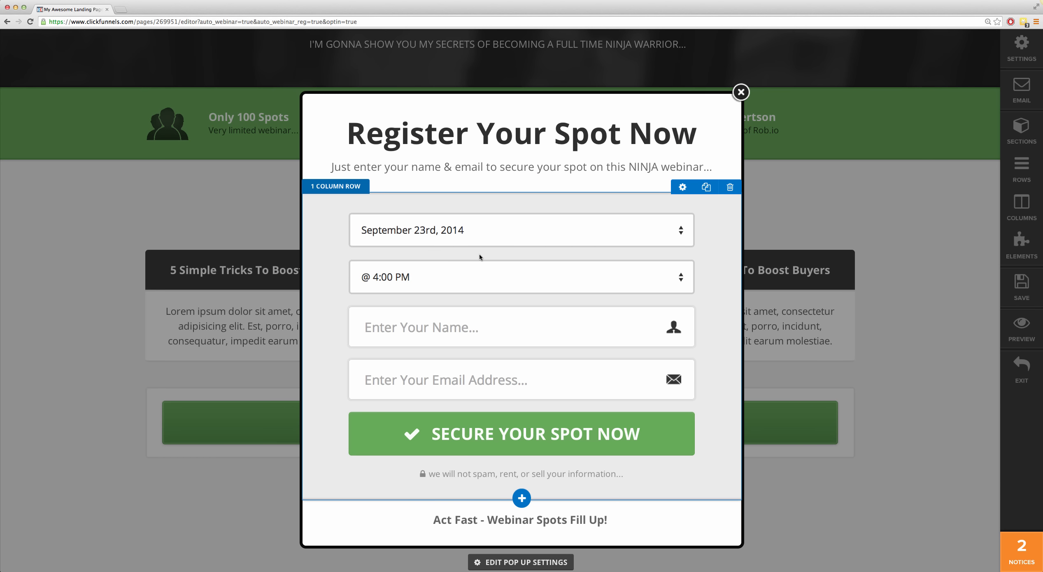
# Step: Look at the settings of the webinar date selector in the registration pop-up and close the pop-up
pyautogui.click(677, 238)
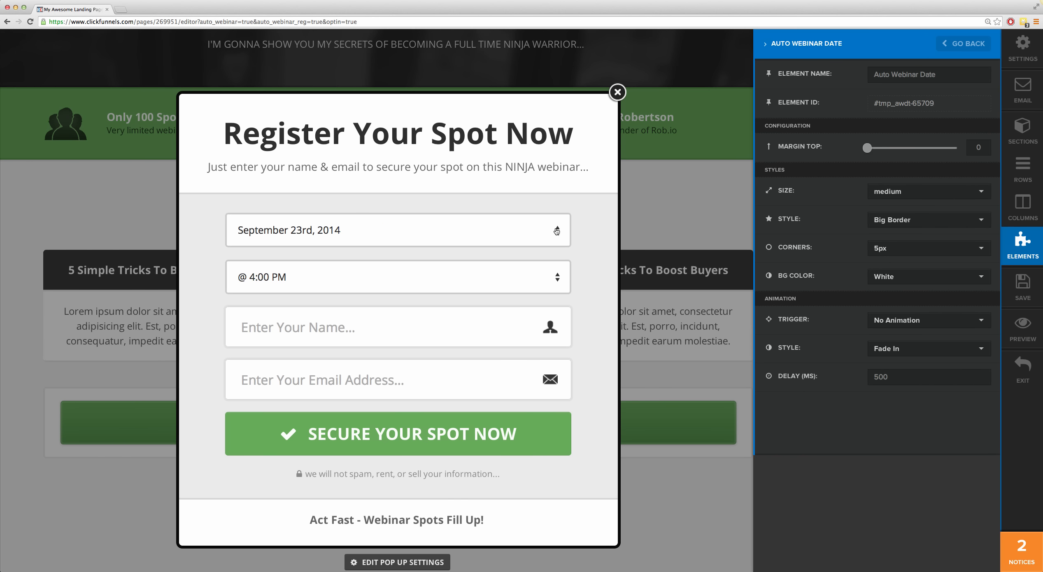
pyautogui.click(618, 93)
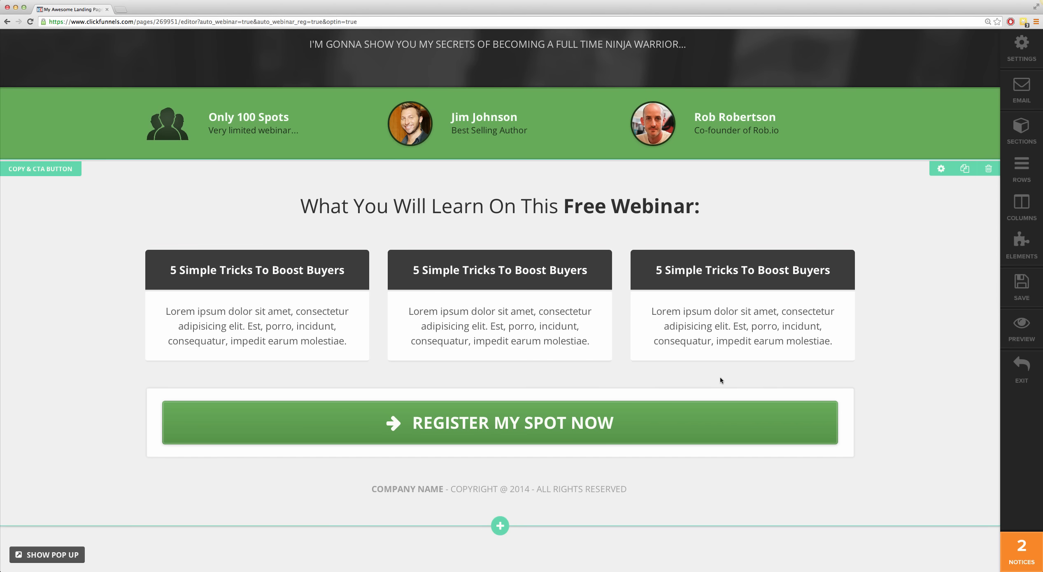
pyautogui.scroll(3, 721, 378)
pyautogui.scroll(-3, 693, 375)
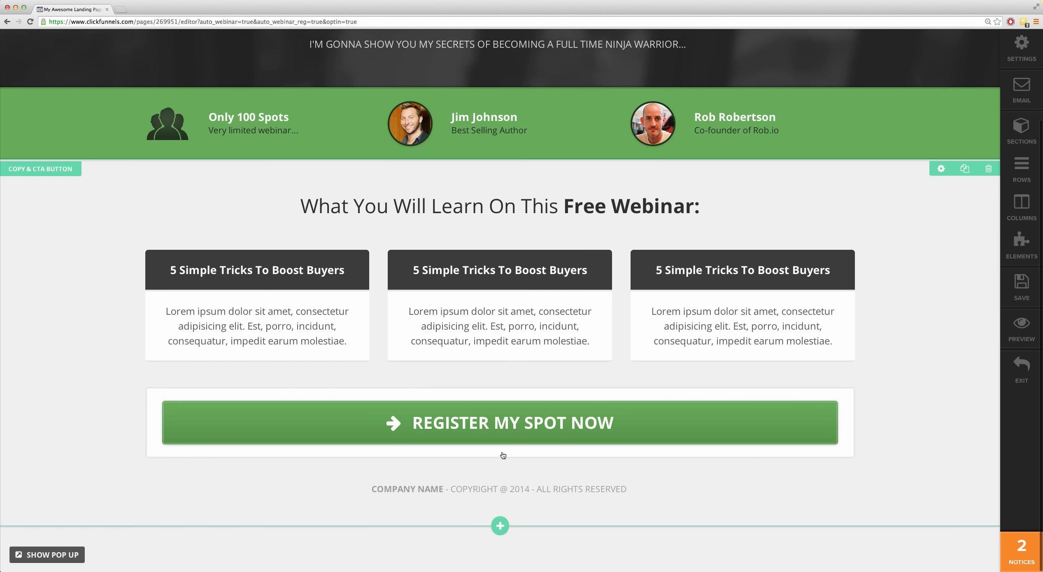
# Step: Add a Date Countdown element directly below the subheadline in the page header
pyautogui.scroll(3, 503, 434)
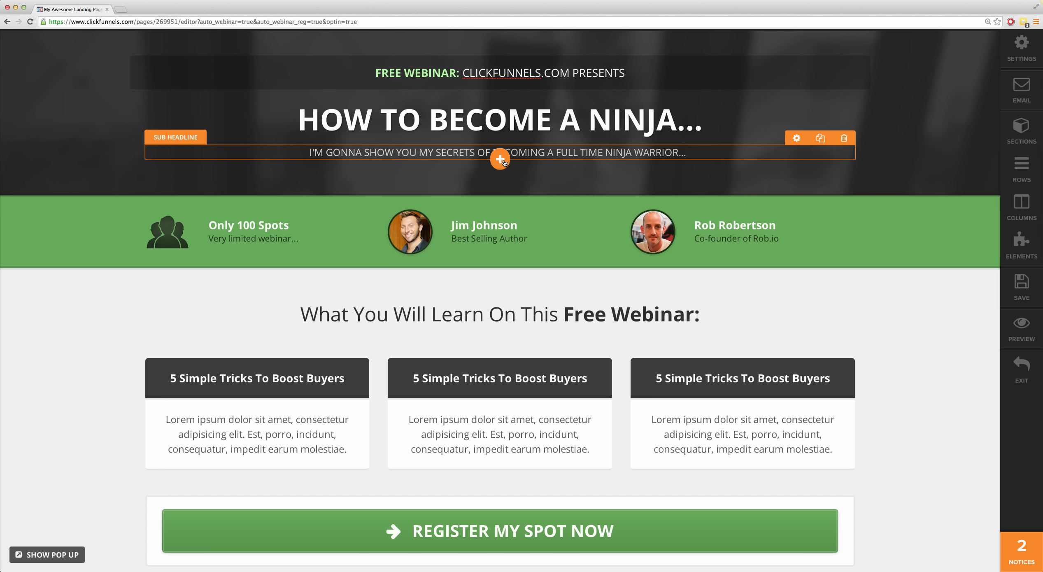
pyautogui.click(500, 160)
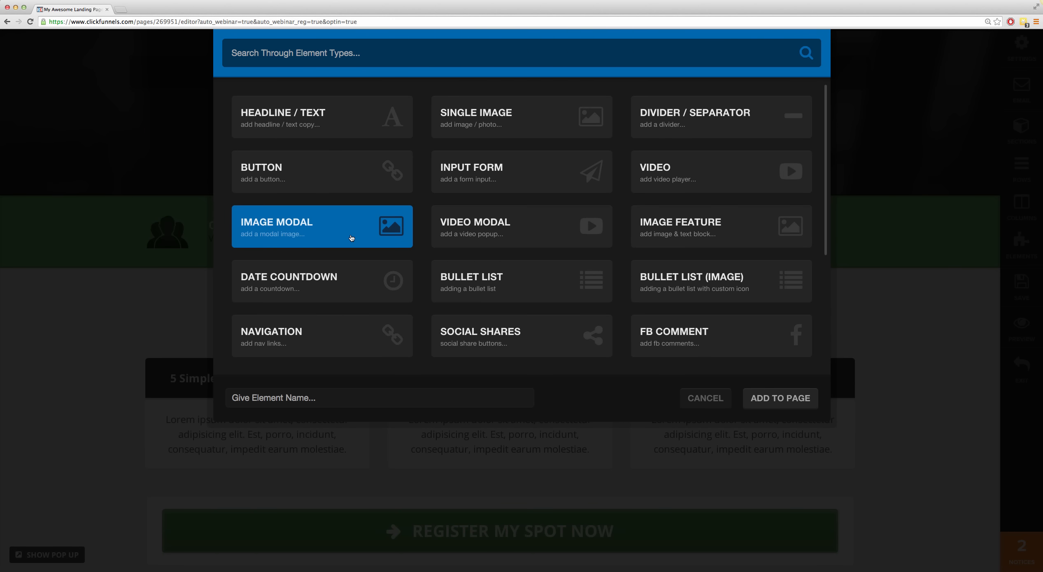
pyautogui.scroll(-4, 351, 247)
pyautogui.scroll(4, 352, 248)
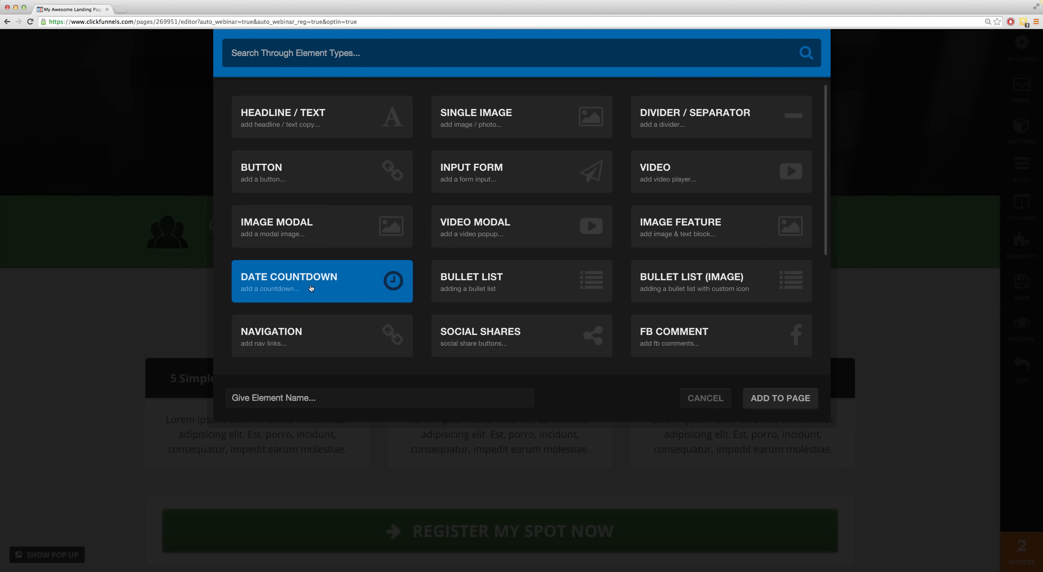
pyautogui.click(780, 398)
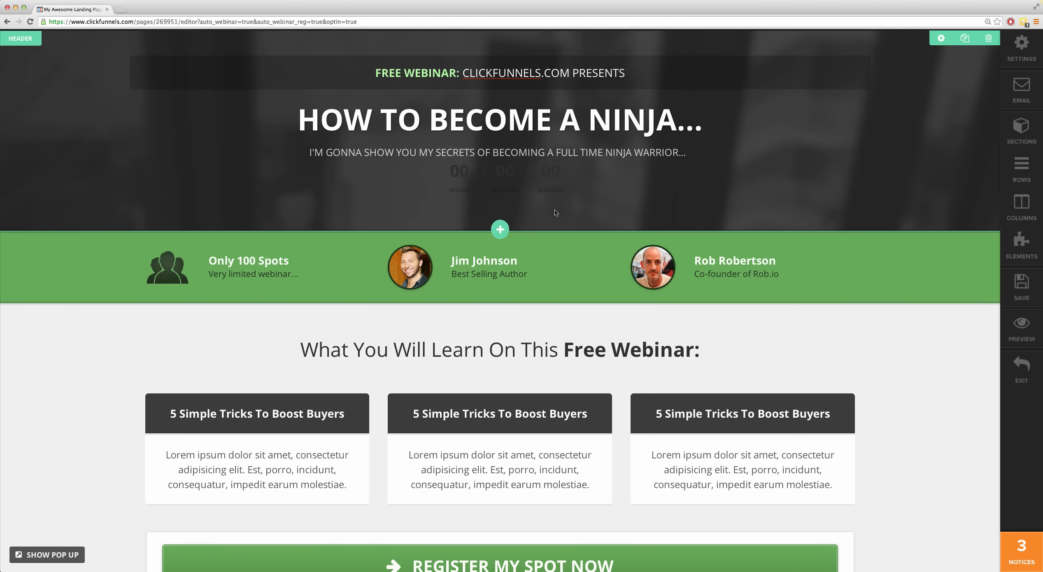
# Step: Style the countdown with the color White, the Circle Line style and the label color White - subtle
pyautogui.click(531, 180)
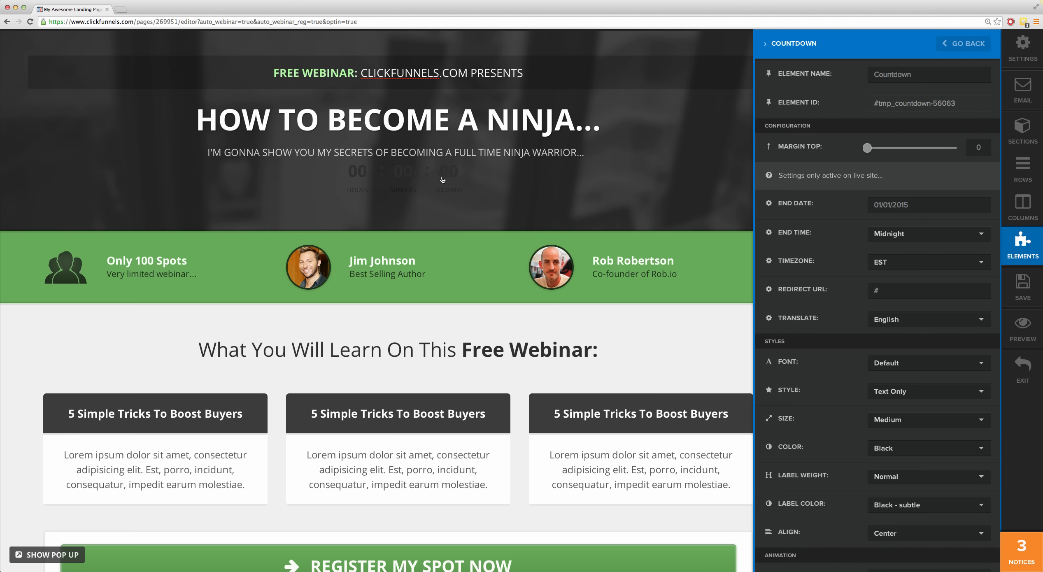
pyautogui.click(898, 448)
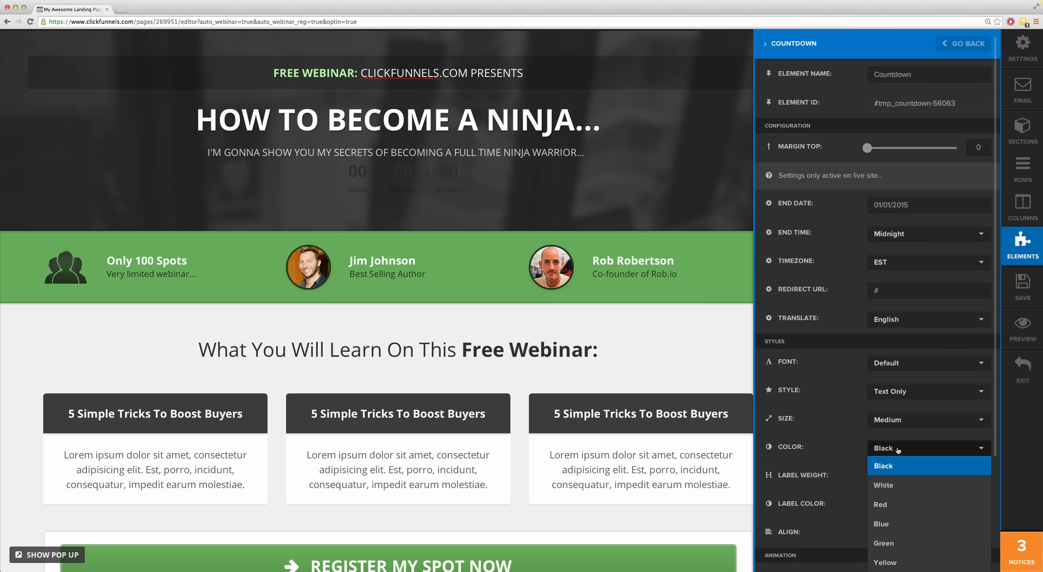
pyautogui.click(899, 483)
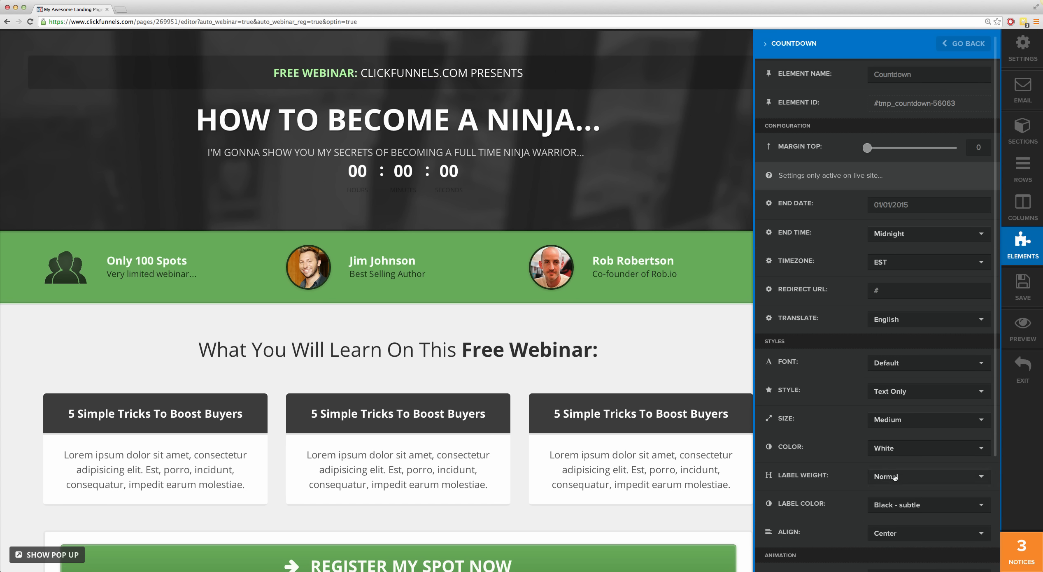
pyautogui.click(891, 392)
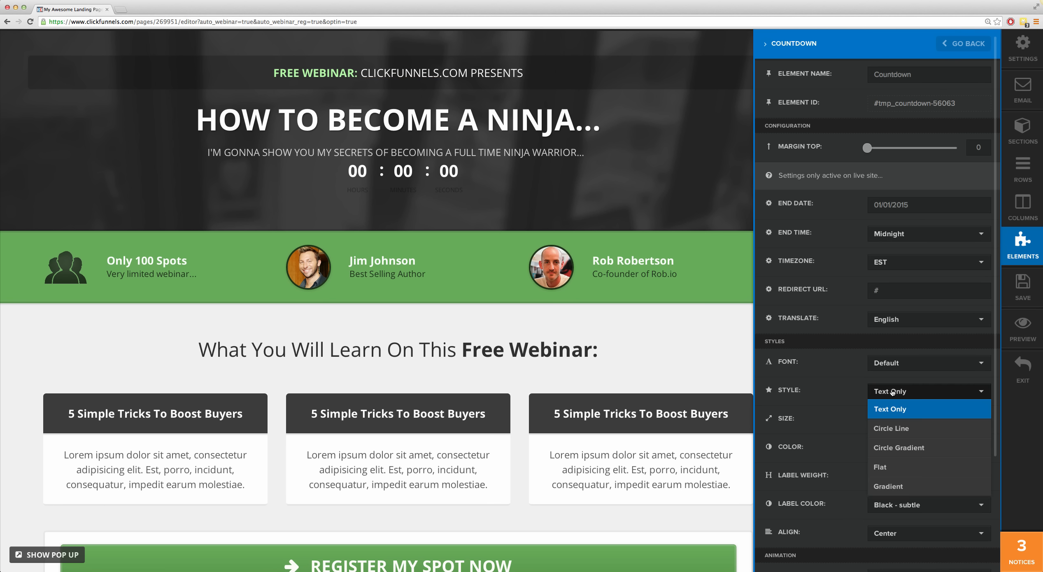
pyautogui.click(902, 430)
pyautogui.click(888, 509)
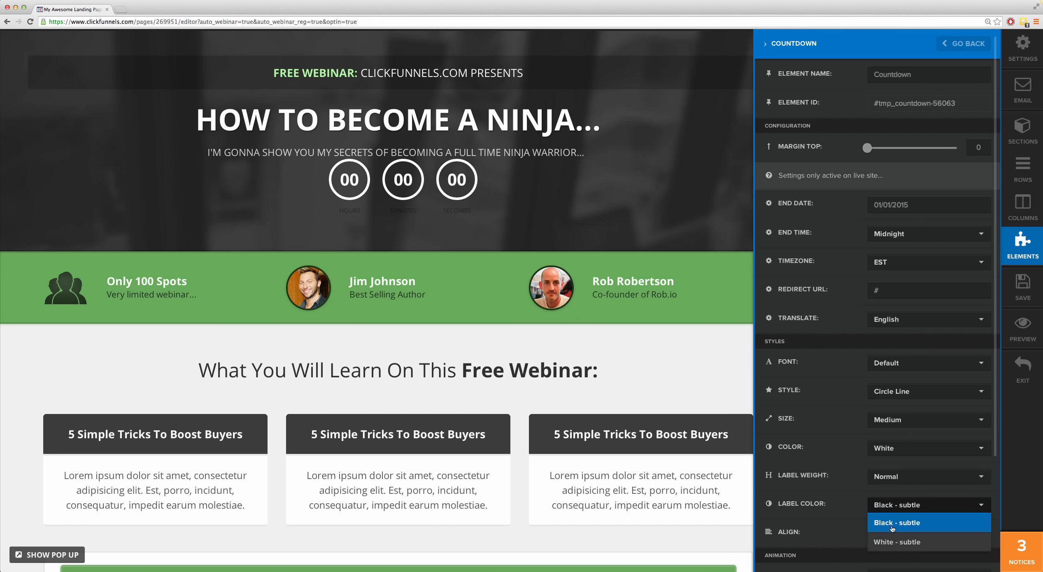
pyautogui.click(894, 542)
pyautogui.click(511, 199)
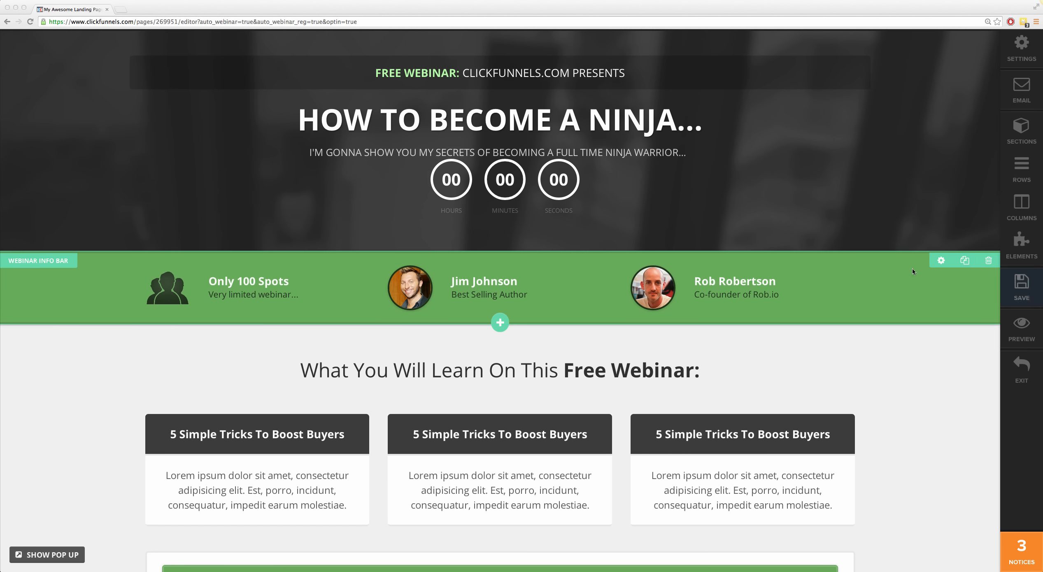
pyautogui.click(659, 223)
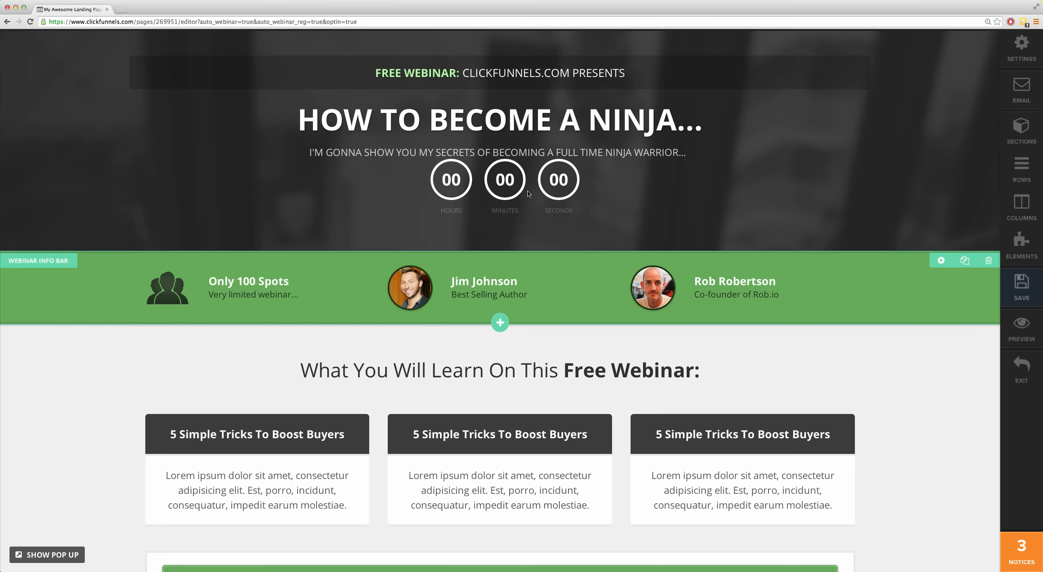
# Step: Set the countdown's top margin to 30
pyautogui.click(509, 171)
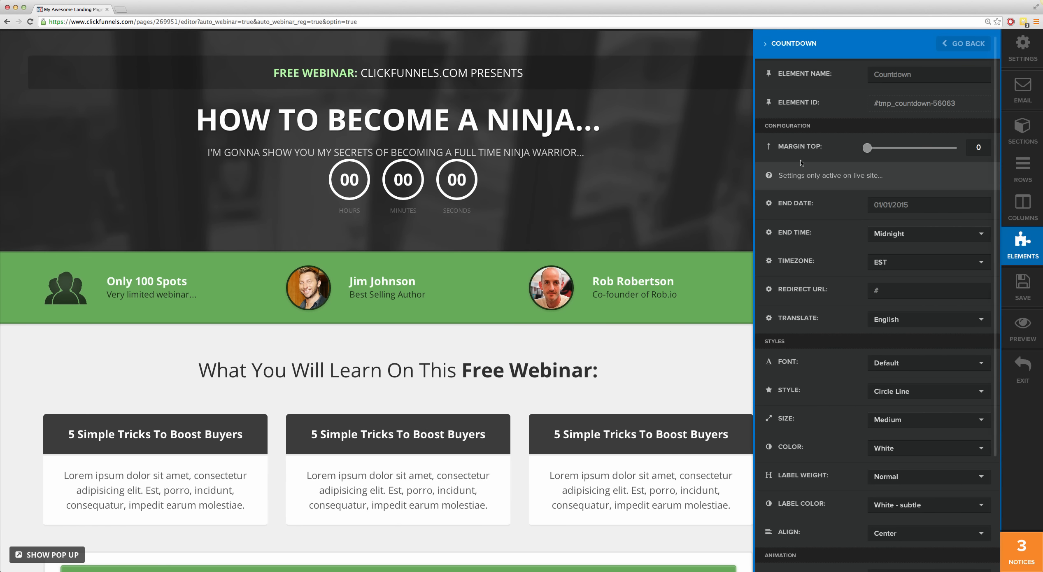
pyautogui.moveTo(864, 150); pyautogui.dragTo(882, 152)
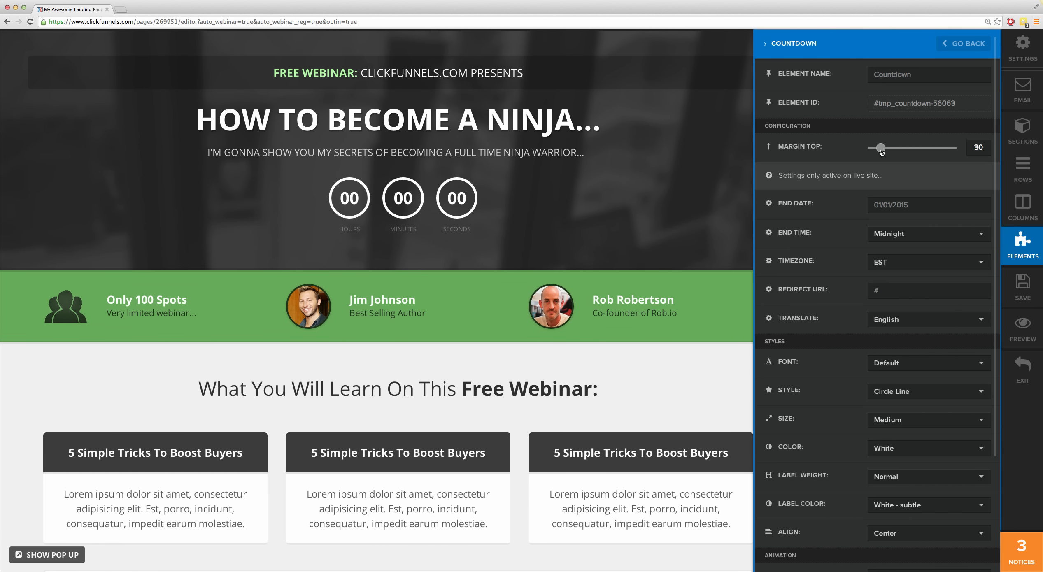
pyautogui.click(704, 202)
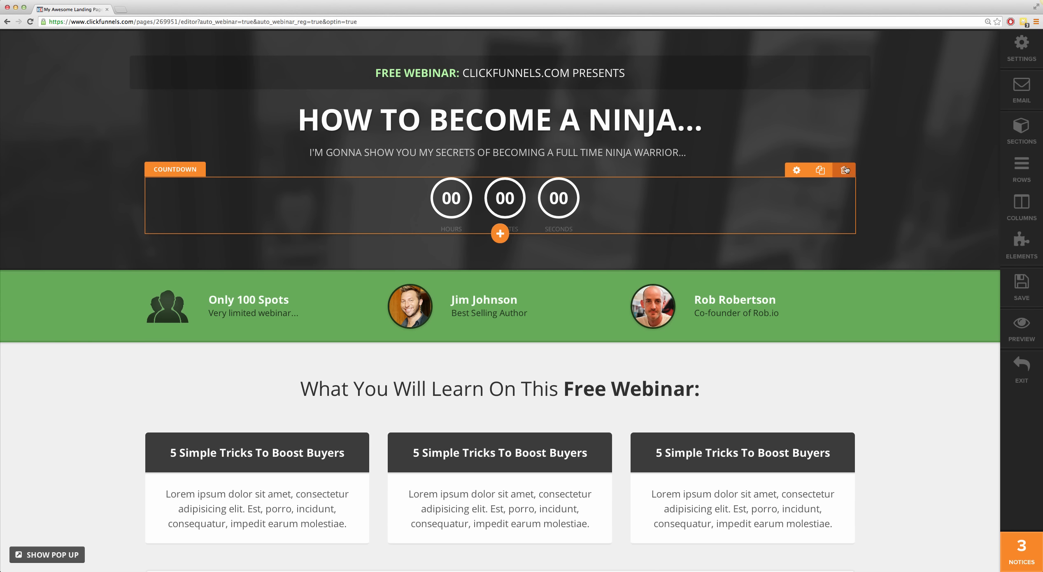
# Step: Set the countdown's end date to 10/31/2014 and check its redirect URL setting
pyautogui.click(554, 210)
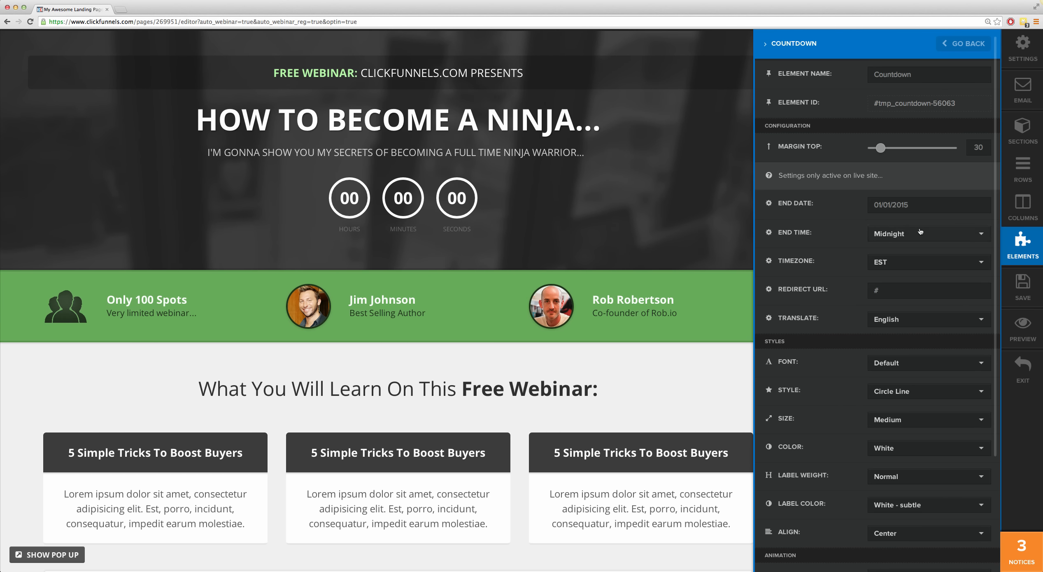
pyautogui.click(901, 205)
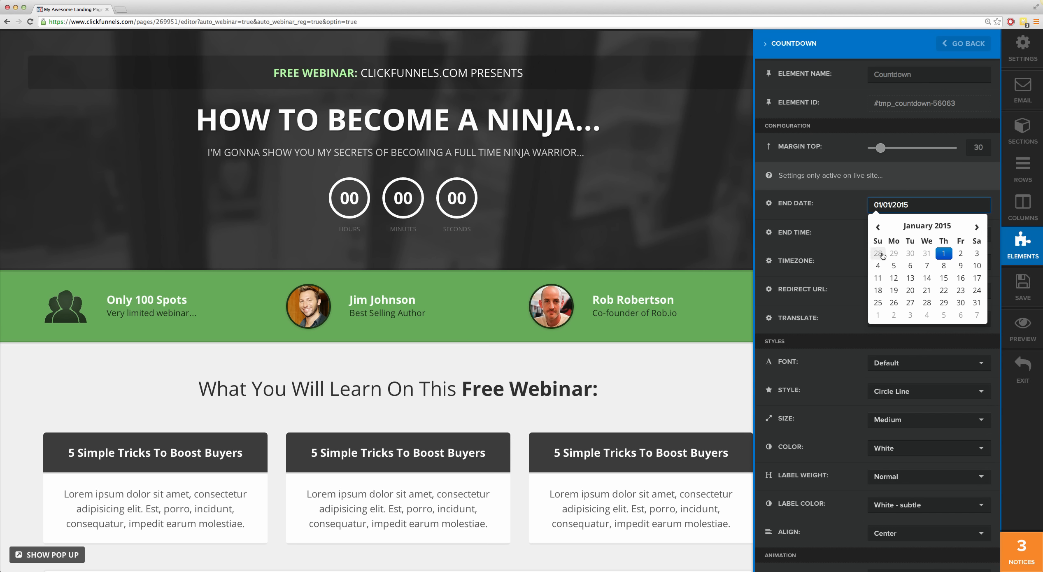
pyautogui.click(878, 228)
pyautogui.click(878, 228)
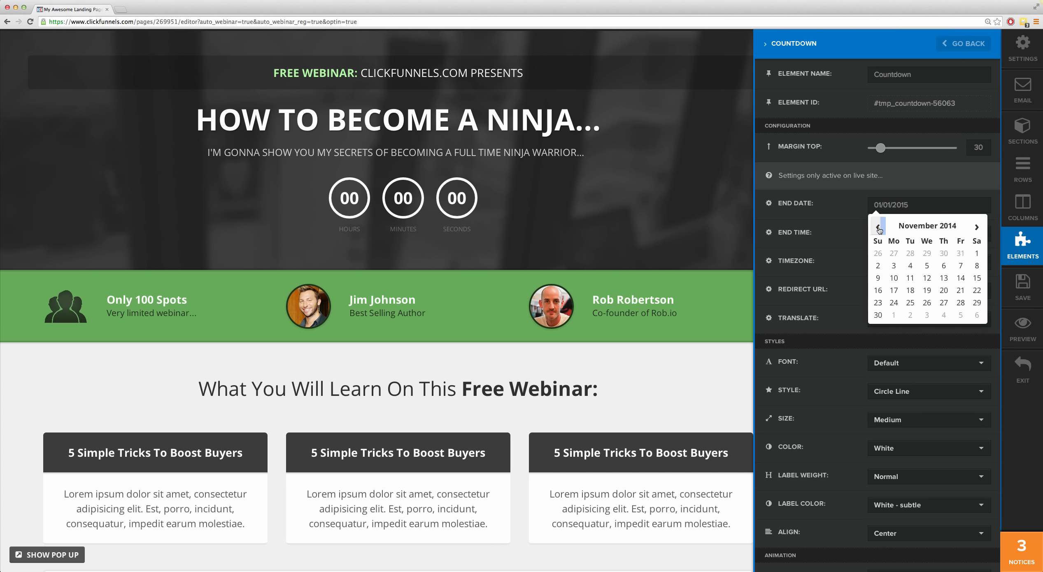
pyautogui.click(879, 228)
pyautogui.click(879, 228)
pyautogui.click(879, 228)
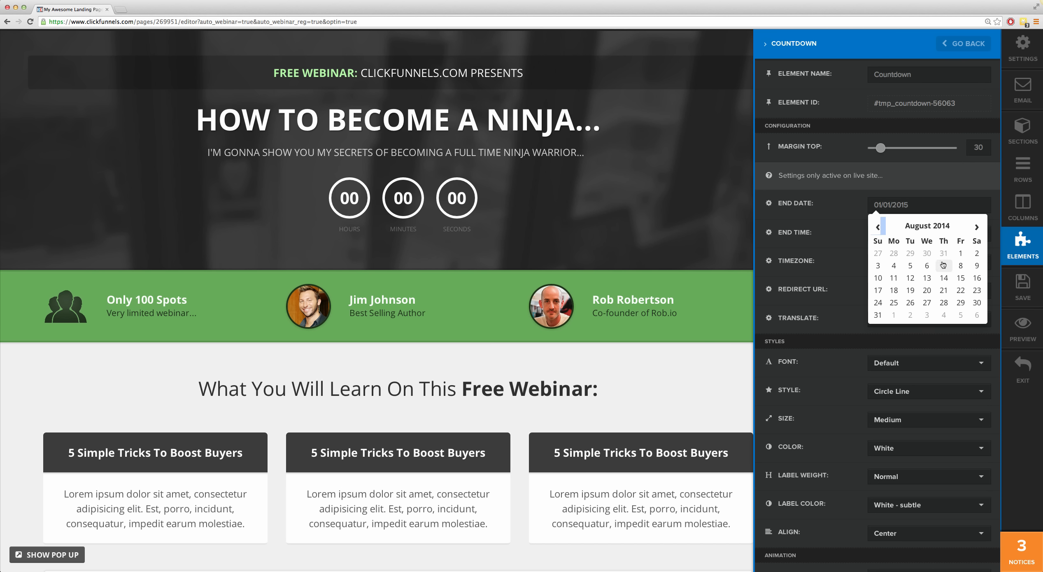
pyautogui.click(976, 227)
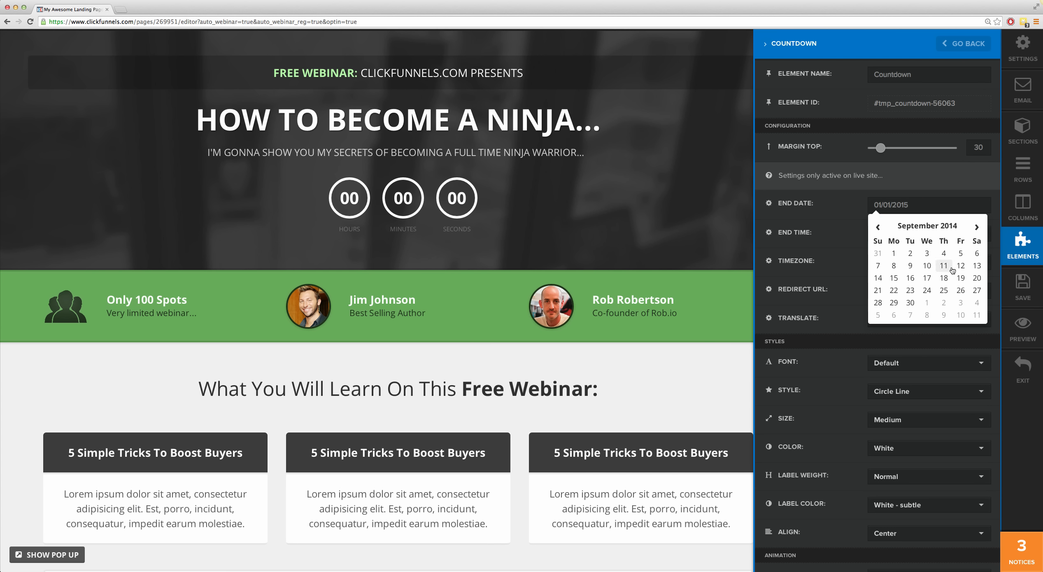
pyautogui.click(977, 228)
pyautogui.click(960, 303)
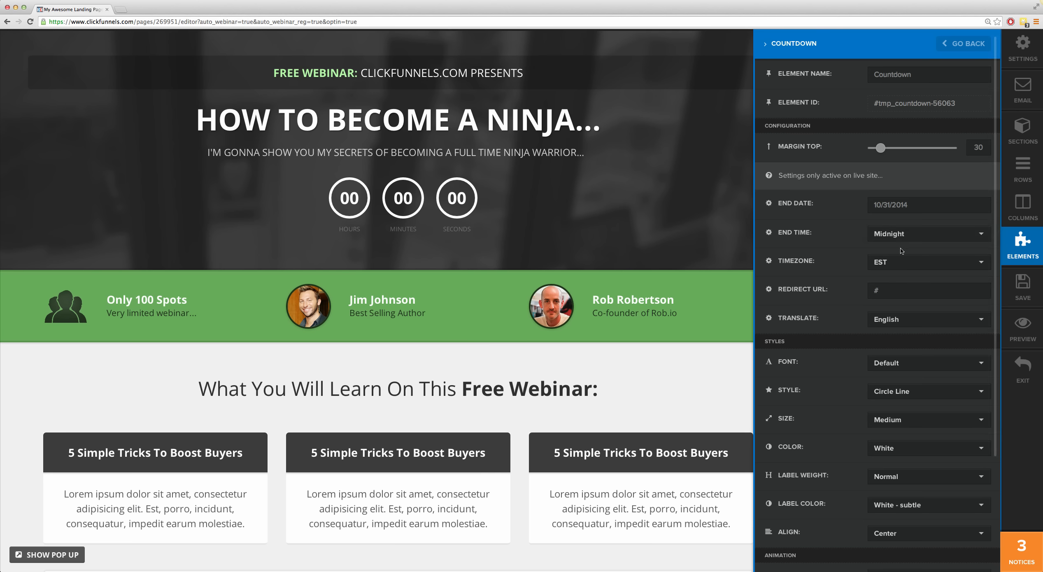
pyautogui.click(885, 290)
pyautogui.click(697, 244)
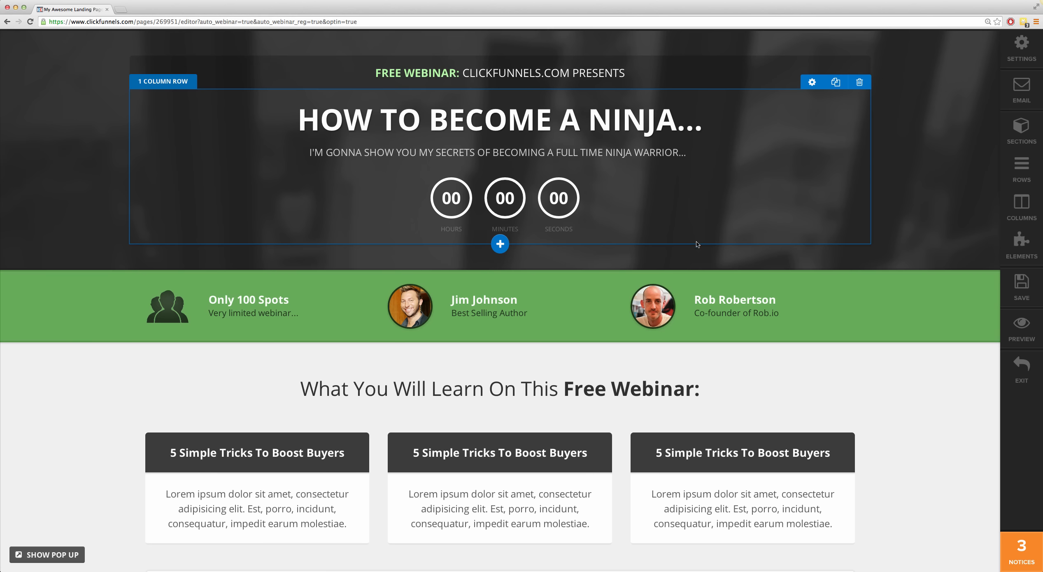
# Step: Save the registration page and open its live preview
pyautogui.click(1021, 294)
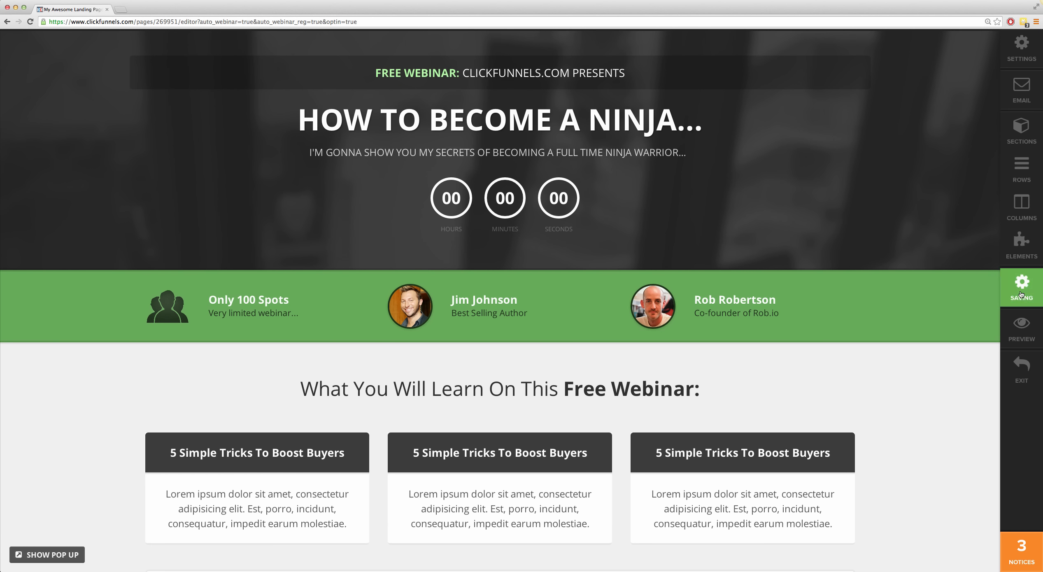
pyautogui.click(1020, 330)
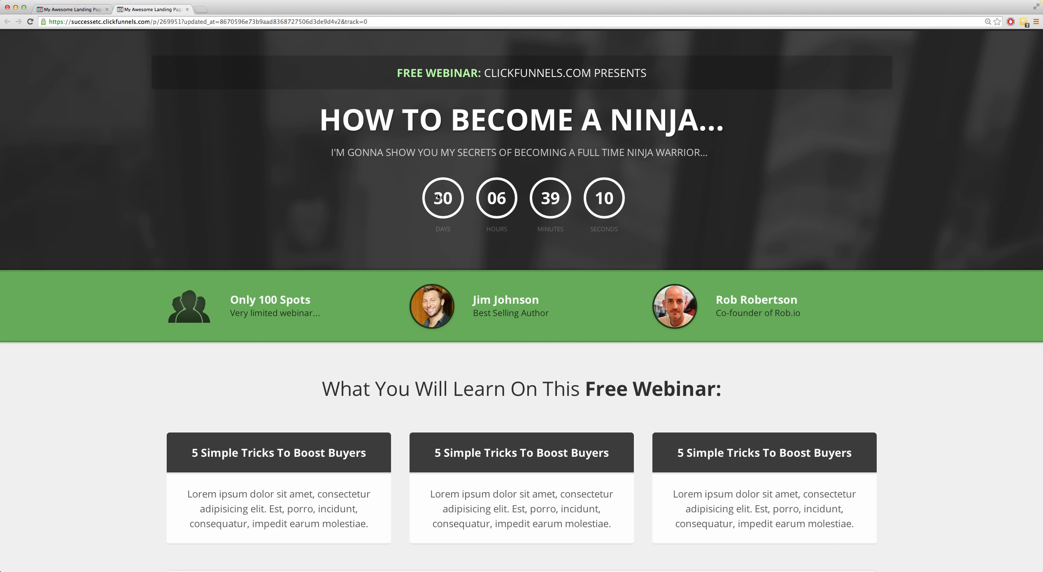
# Step: Open the registration pop-up from the previewed page's "Register My Spot Now" button and view the webinar dates offered
pyautogui.scroll(-5, 819, 214)
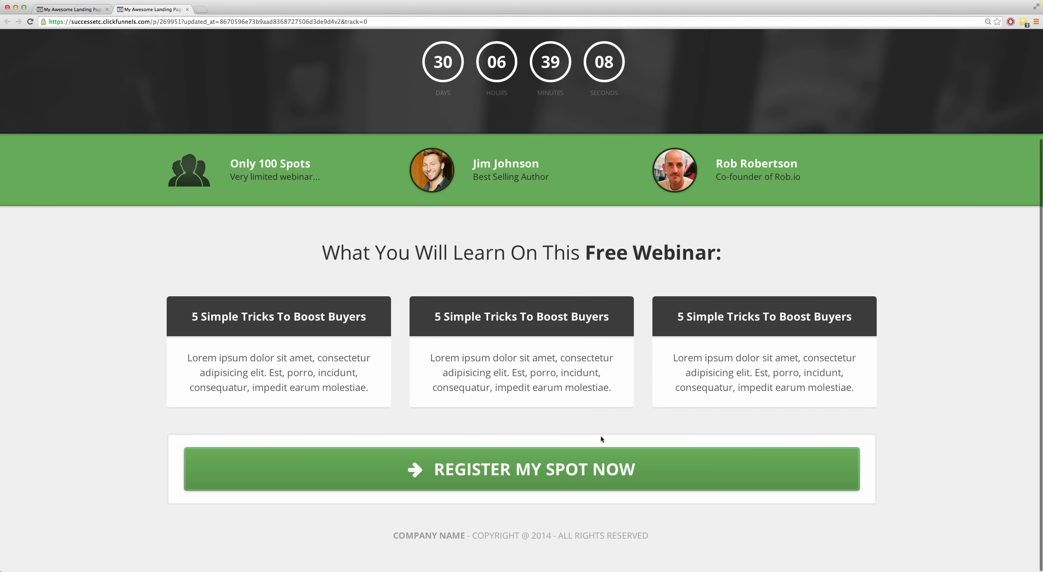
pyautogui.click(603, 459)
pyautogui.click(646, 232)
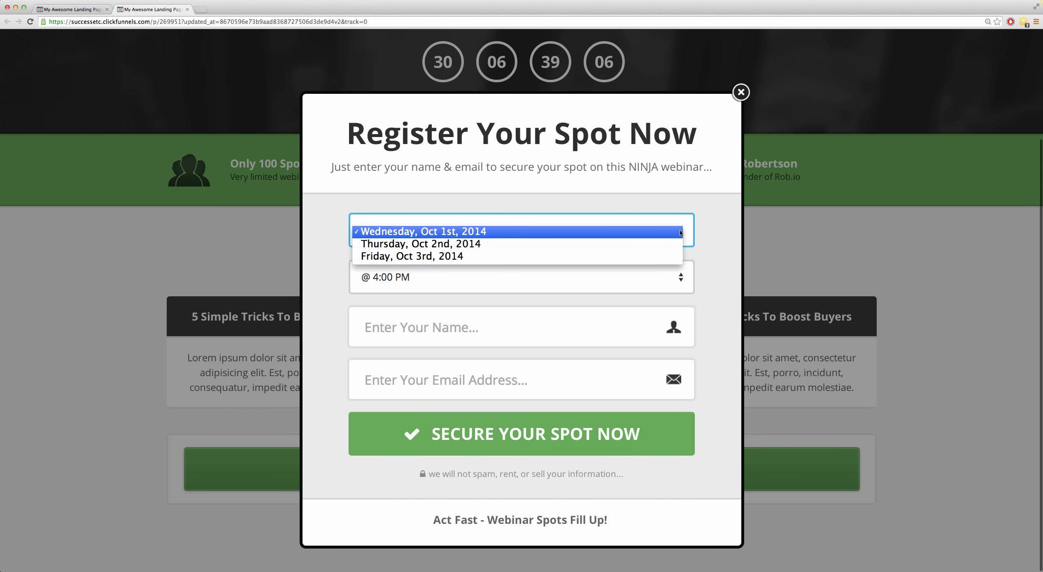
# Step: Check the registration pop-up's webinar time choice and its name and email fields, and close the pop-up and the page preview
pyautogui.click(711, 256)
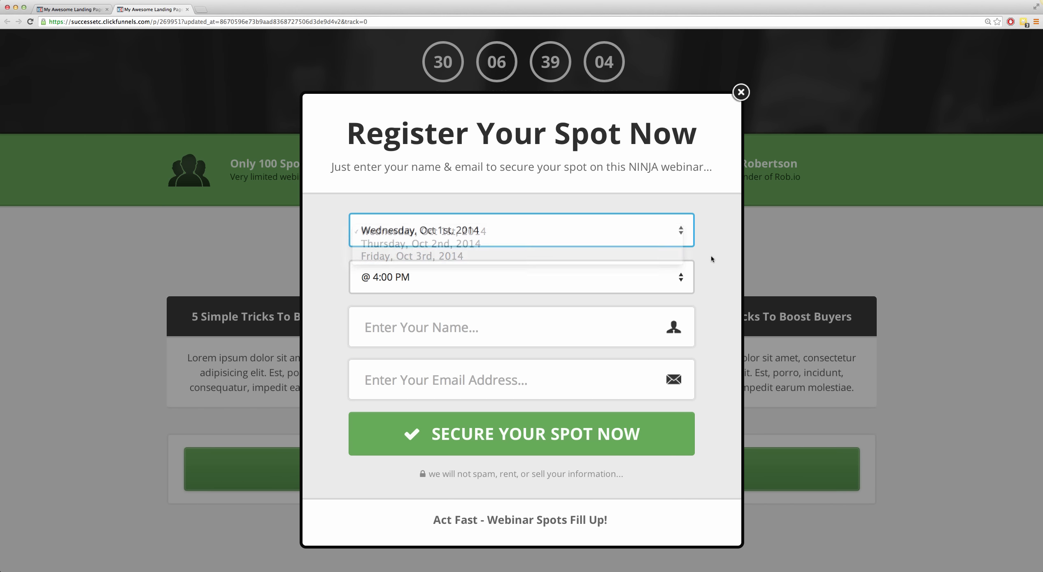
pyautogui.click(679, 277)
pyautogui.click(661, 305)
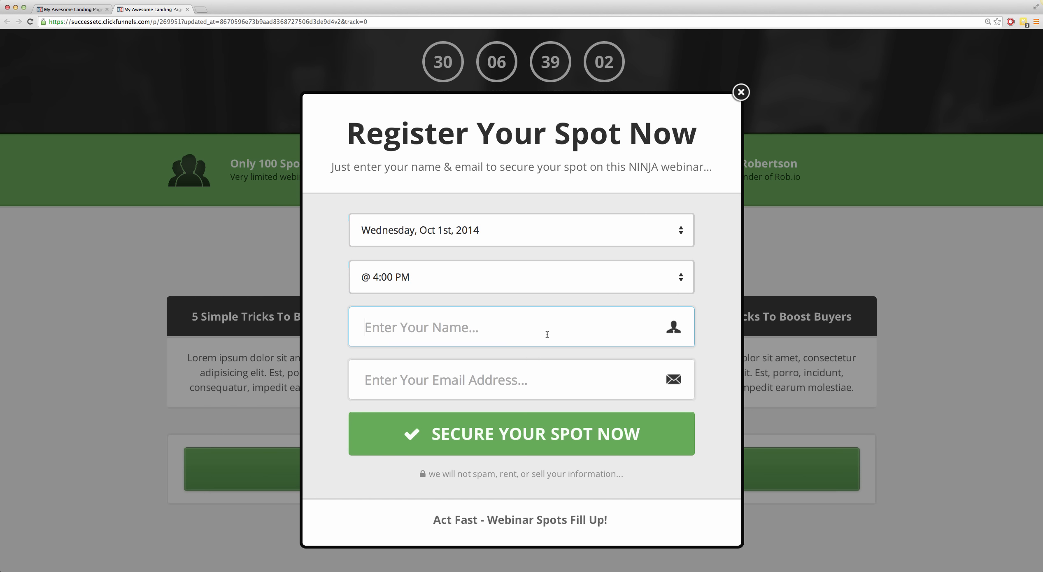
pyautogui.click(543, 377)
pyautogui.click(741, 92)
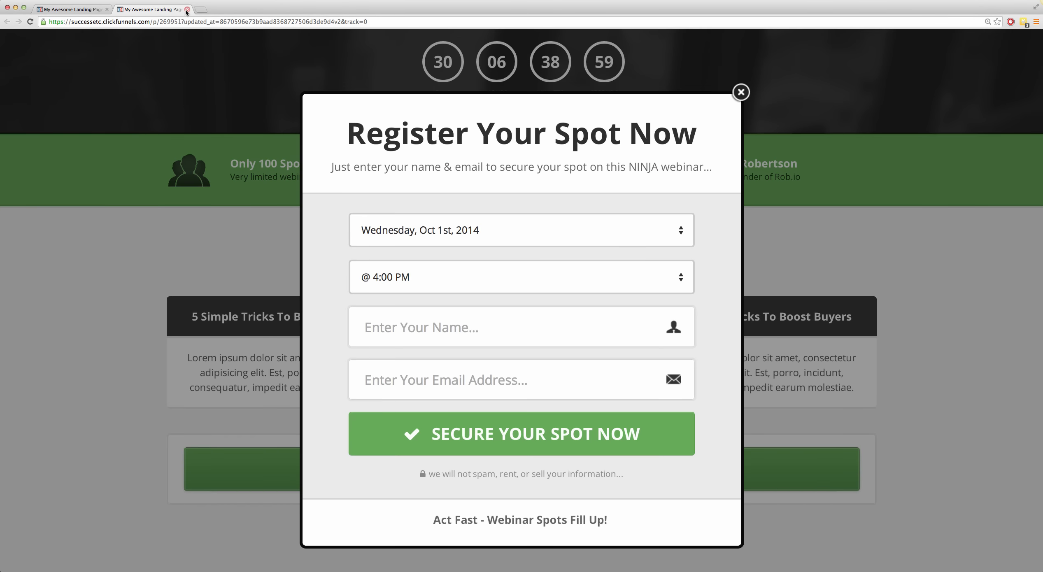
pyautogui.click(187, 10)
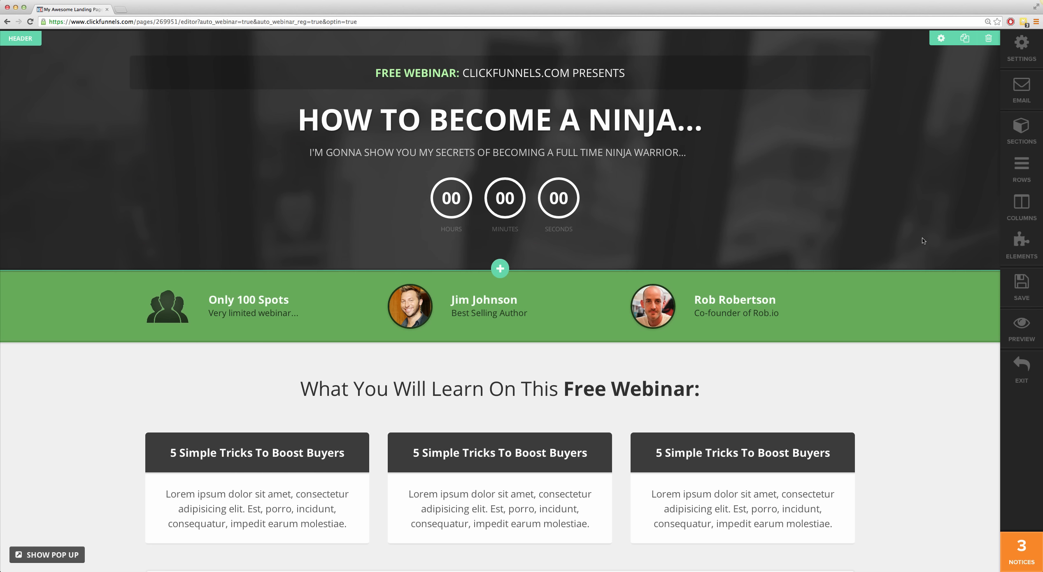
# Step: Exit the registration page's editor and open the Webinar Countdown page's live link from the funnel
pyautogui.click(1022, 377)
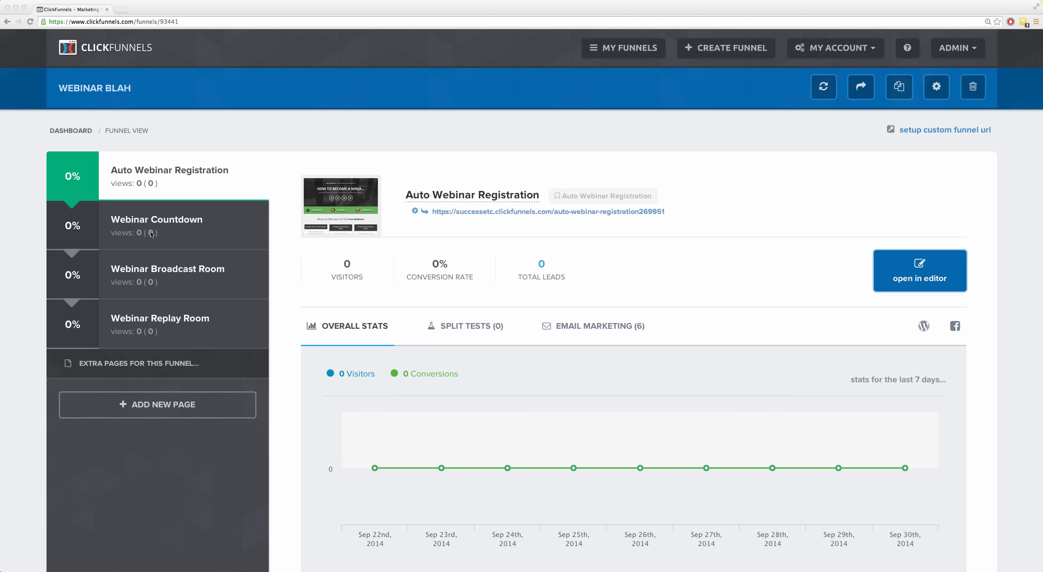
pyautogui.click(201, 225)
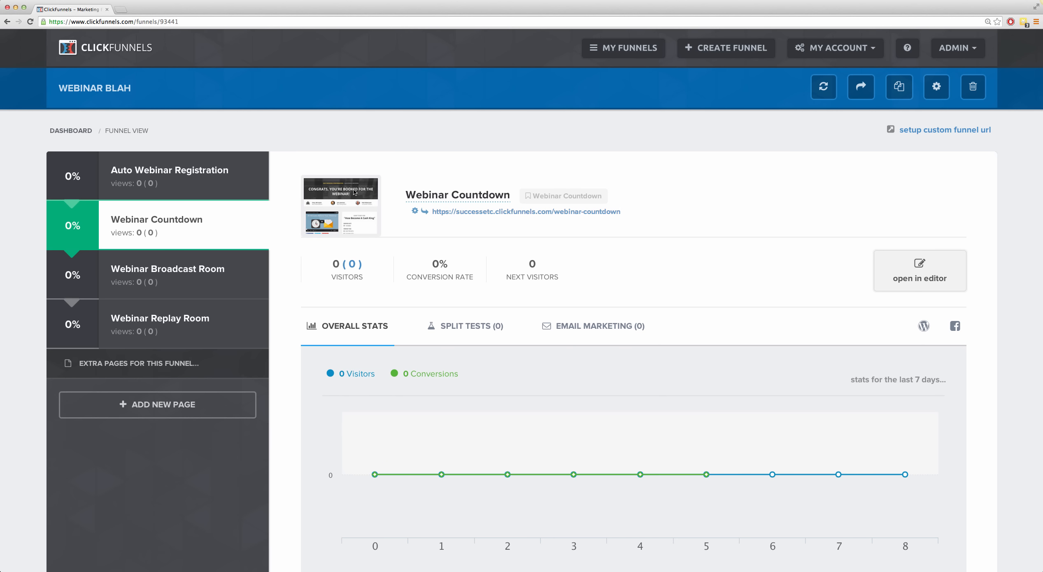
pyautogui.click(443, 211)
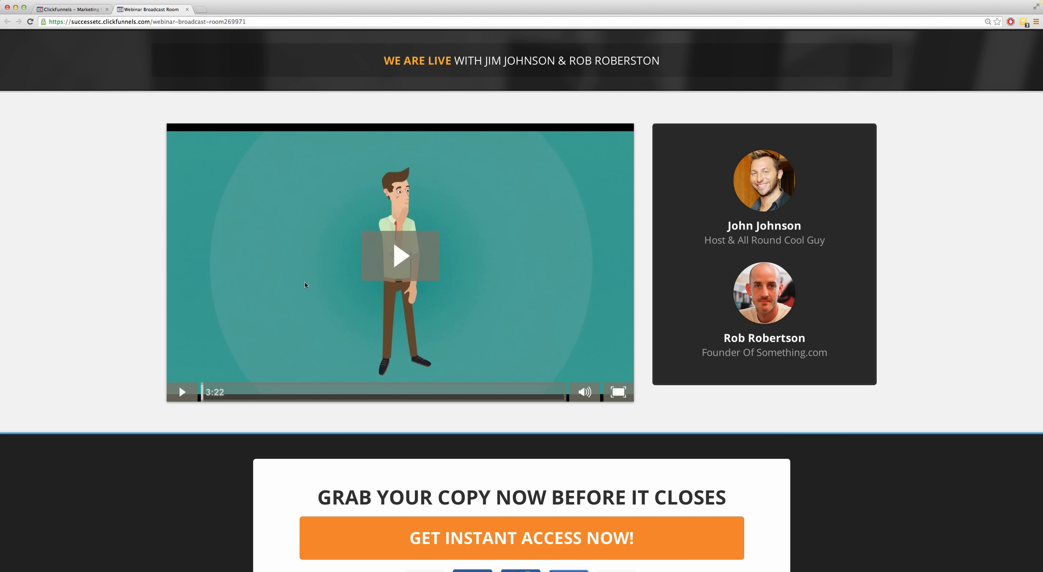
# Step: Play and pause the video on the live Webinar Broadcast Room page, and close that page
pyautogui.click(399, 256)
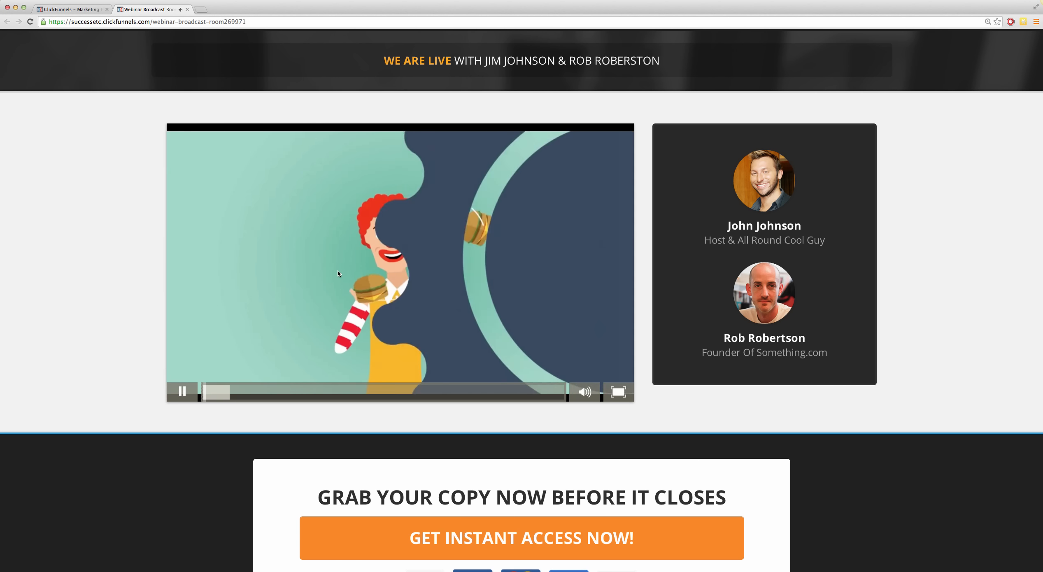
pyautogui.click(316, 280)
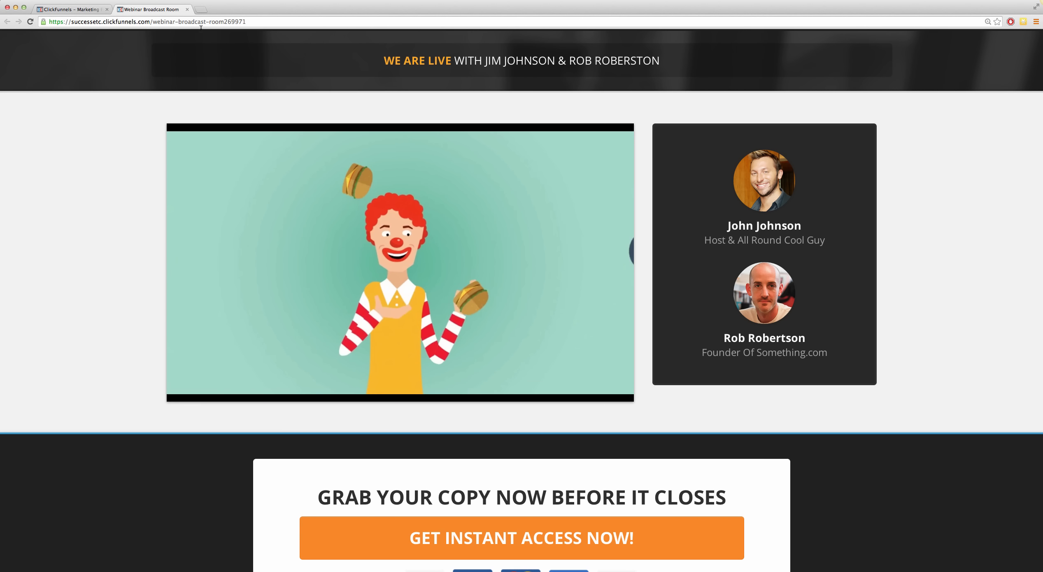
pyautogui.click(187, 9)
# Step: Open the Webinar Broadcast Room page in the editor and select the embed code of its video element
pyautogui.click(168, 273)
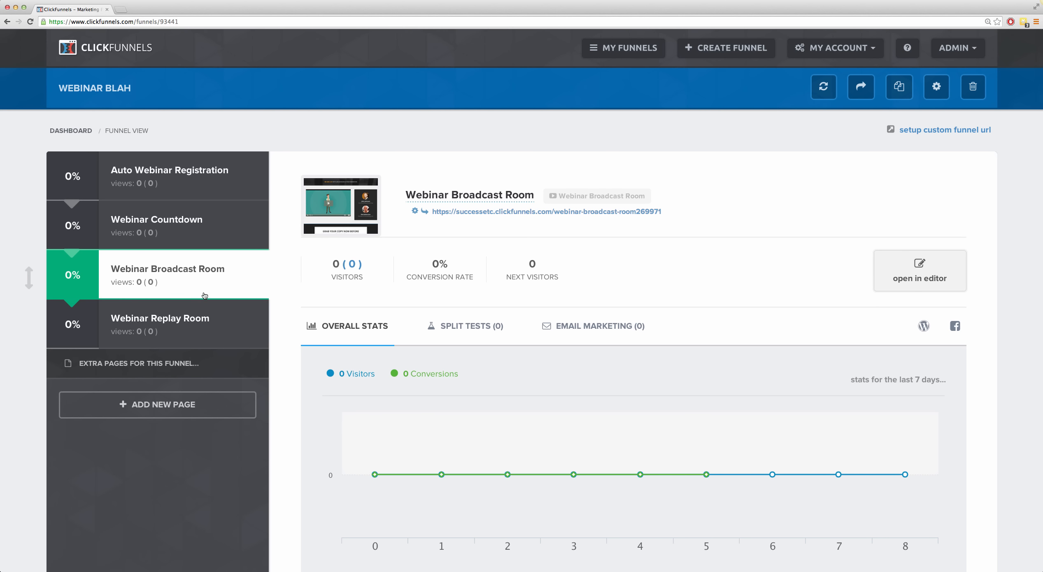
pyautogui.click(922, 273)
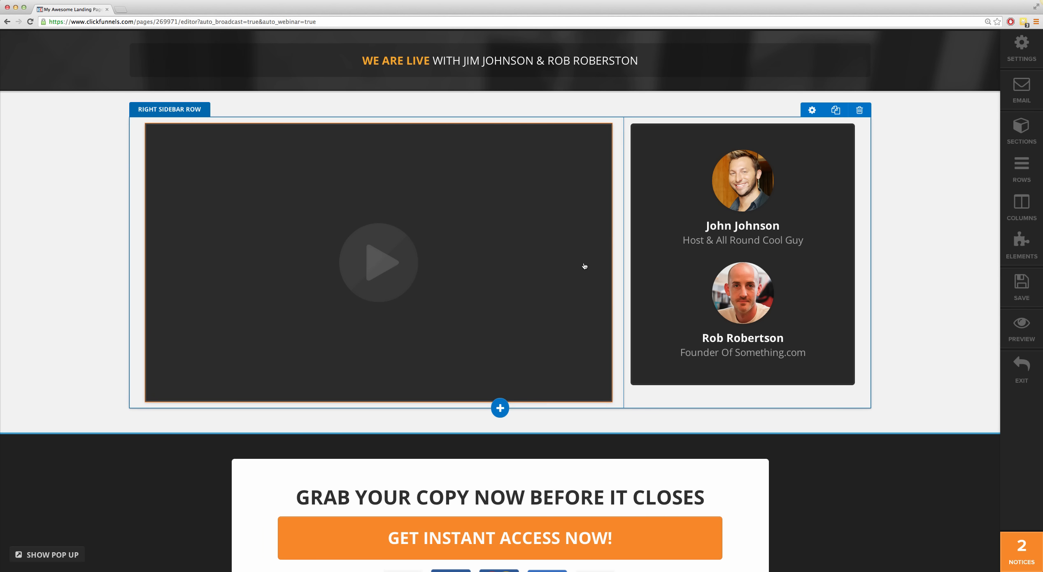
pyautogui.scroll(-3, 539, 286)
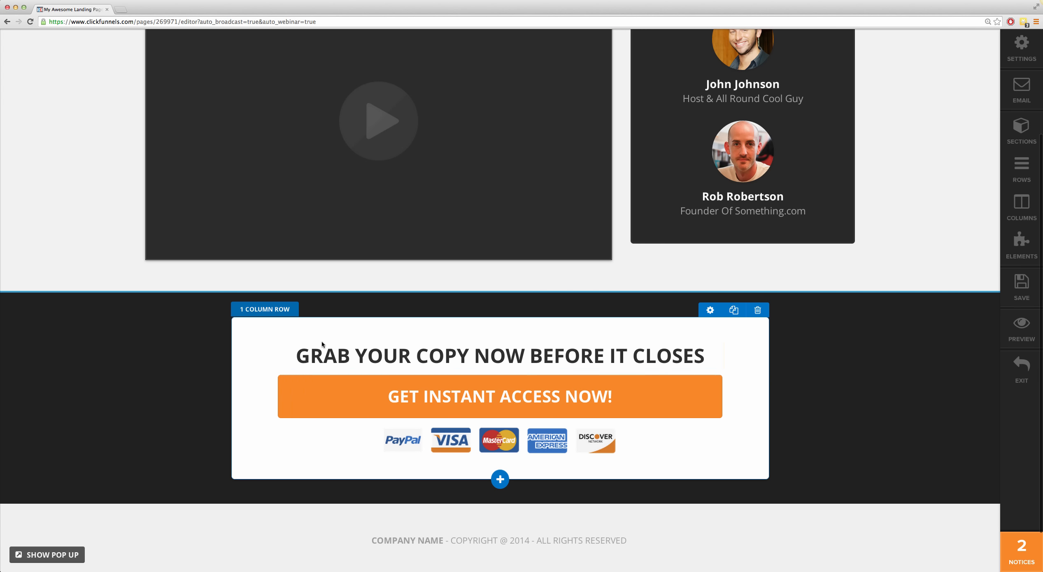
pyautogui.scroll(1, 629, 312)
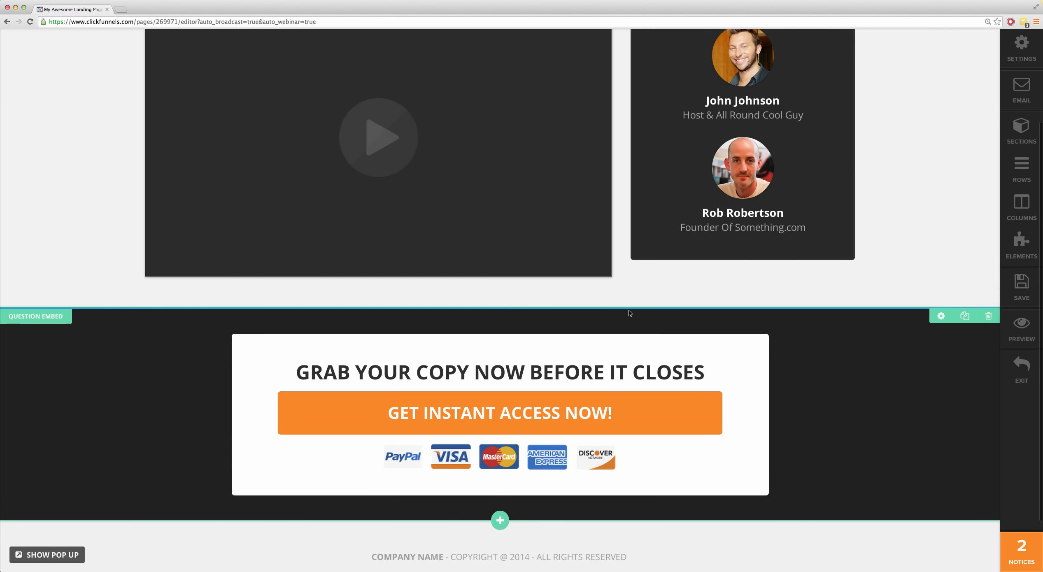
pyautogui.scroll(3, 629, 313)
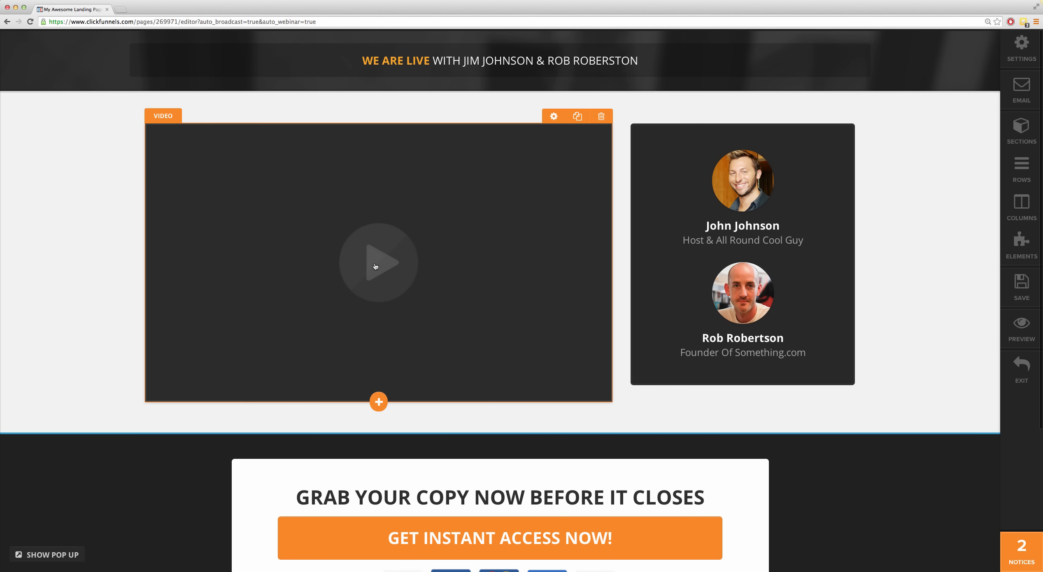
pyautogui.click(375, 265)
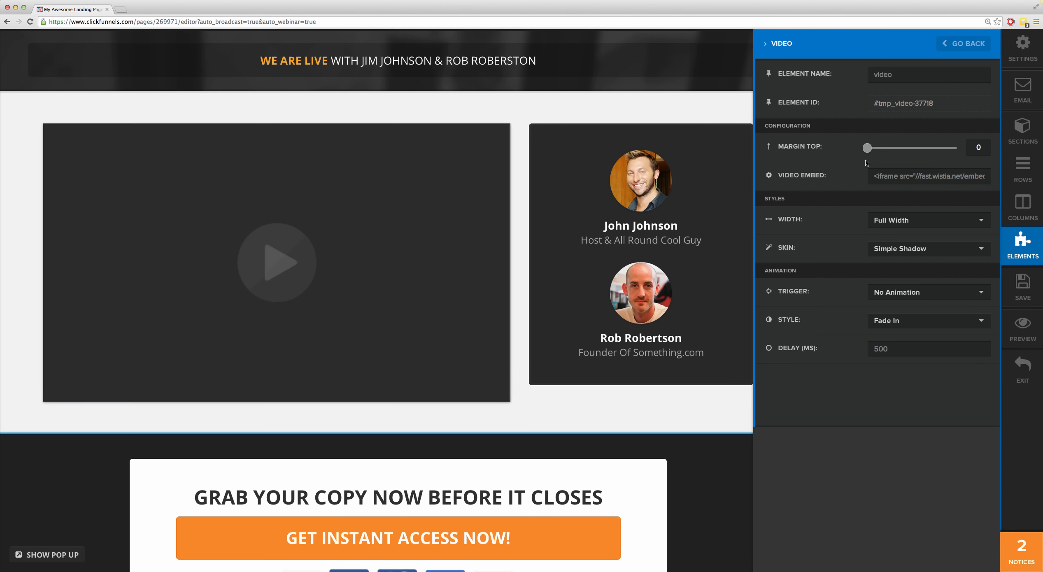
pyautogui.tripleClick(898, 177)
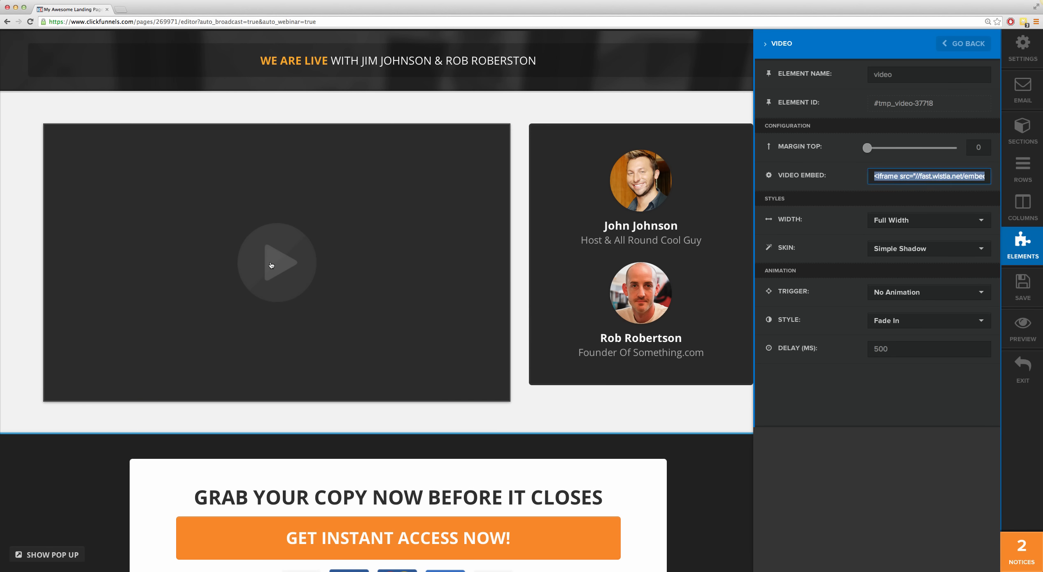
# Step: Go to YouTube in a new browser tab, open the recommended "Massive Cookie Bowl w/ Ice Cream (23,000+ Cals)" video and pause it
pyautogui.click(120, 12)
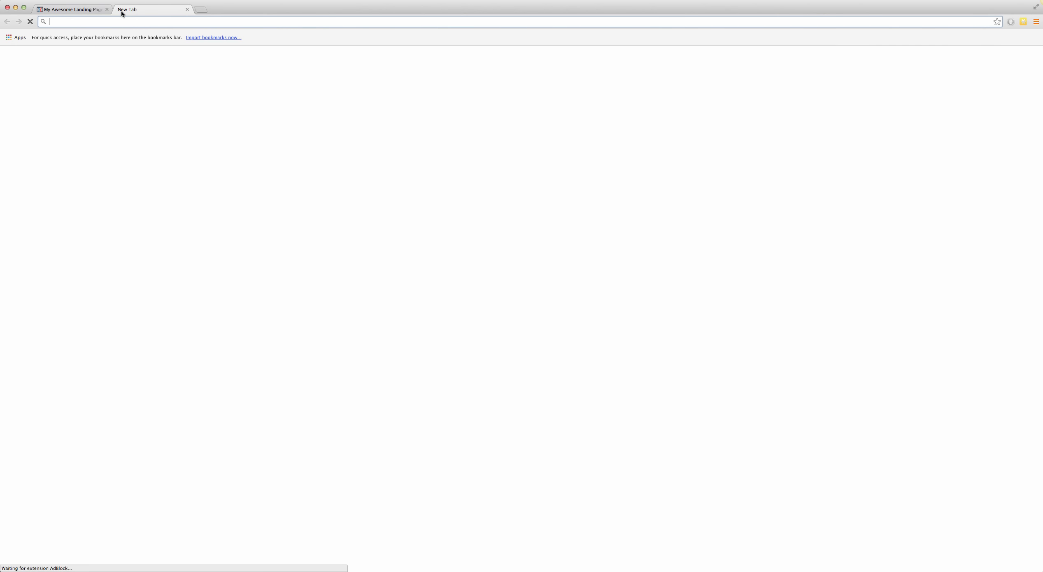
pyautogui.write('you')
pyautogui.press('Return')
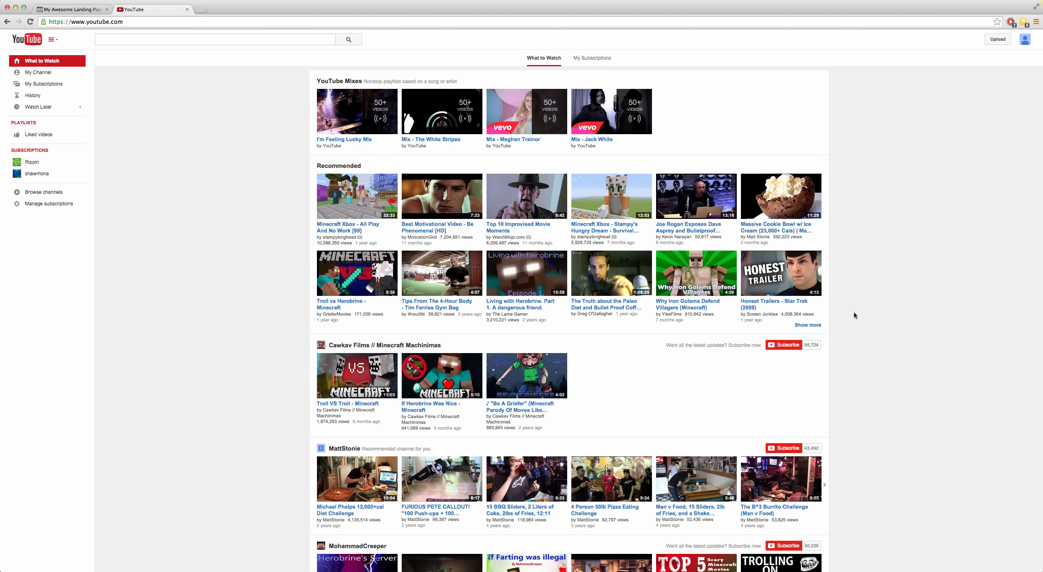
pyautogui.click(778, 196)
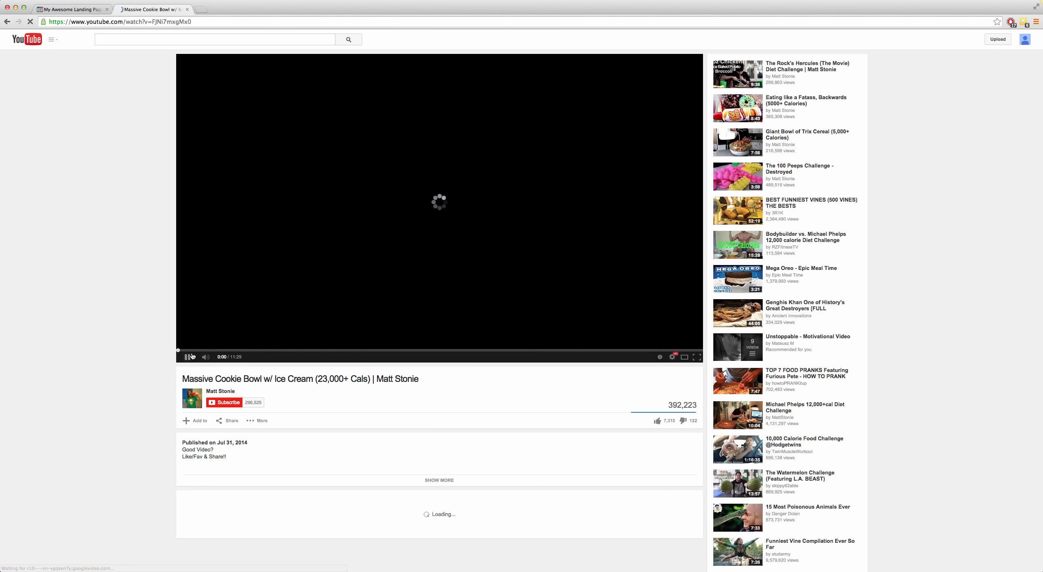
pyautogui.click(188, 358)
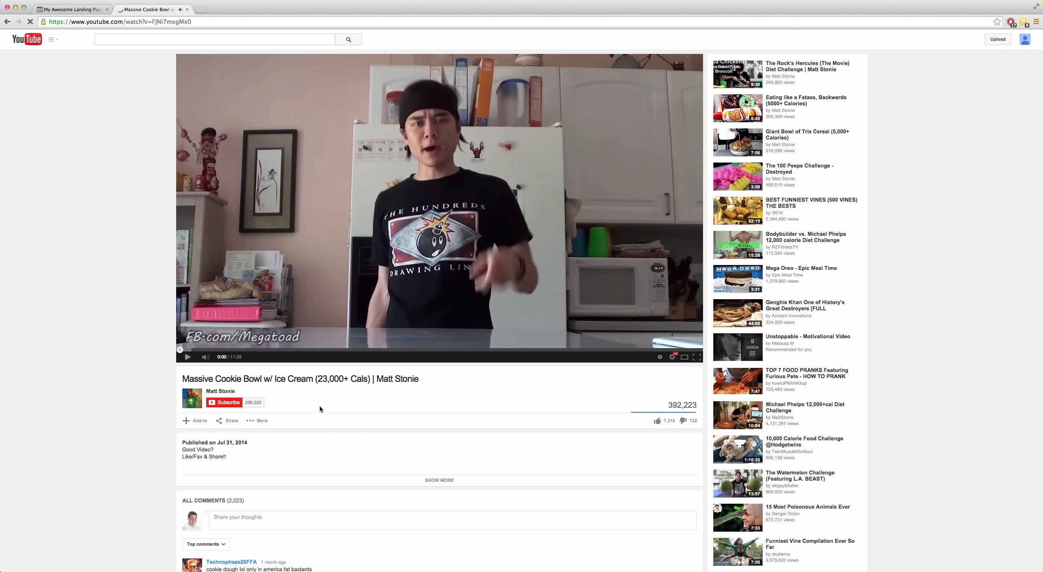
# Step: Copy the YouTube video's embed code from its sharing options
pyautogui.click(218, 424)
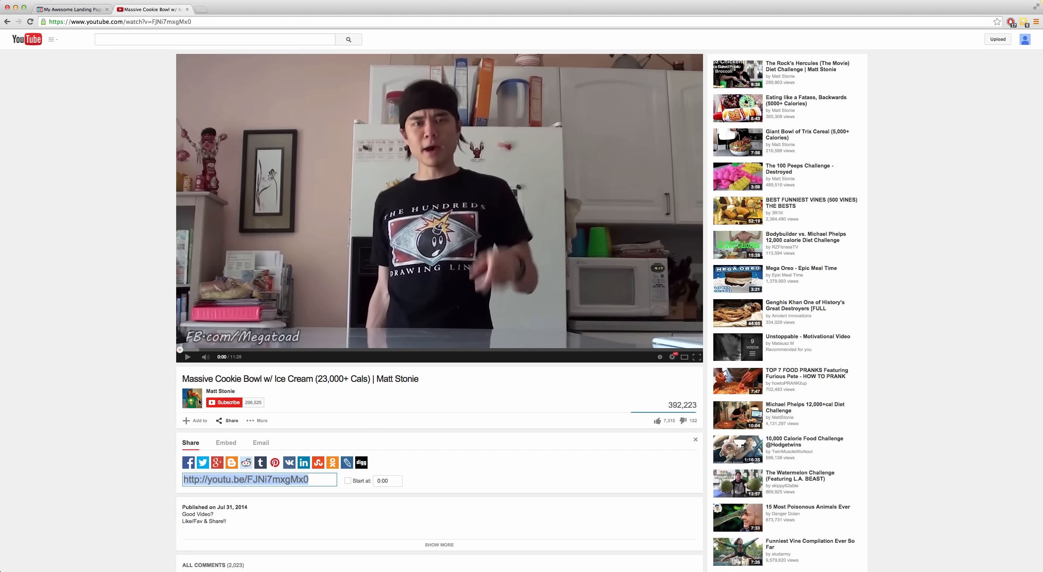
pyautogui.scroll(-1, 168, 394)
pyautogui.click(227, 433)
pyautogui.scroll(-2, 242, 435)
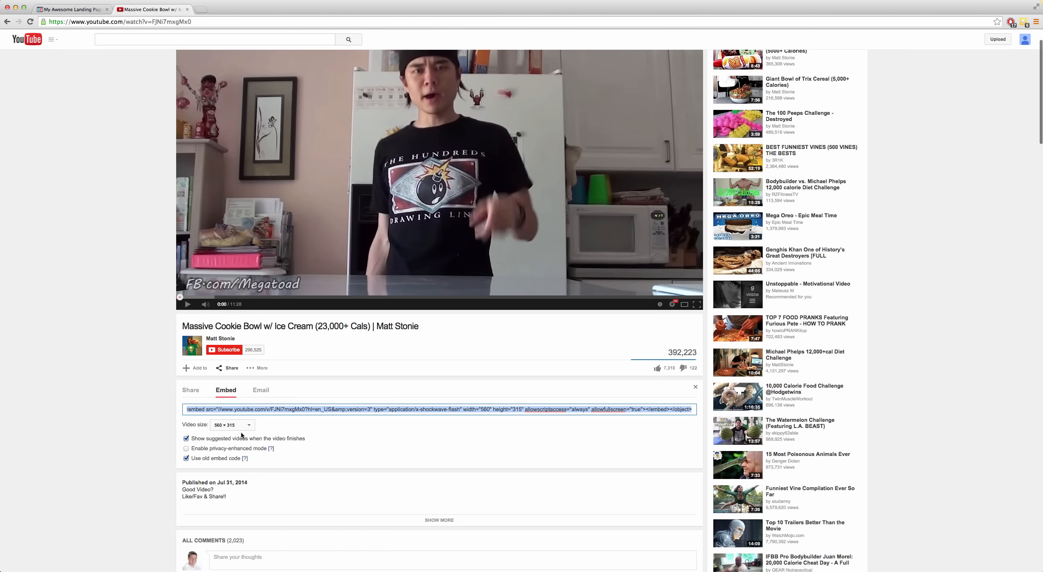
pyautogui.rightClick(245, 411)
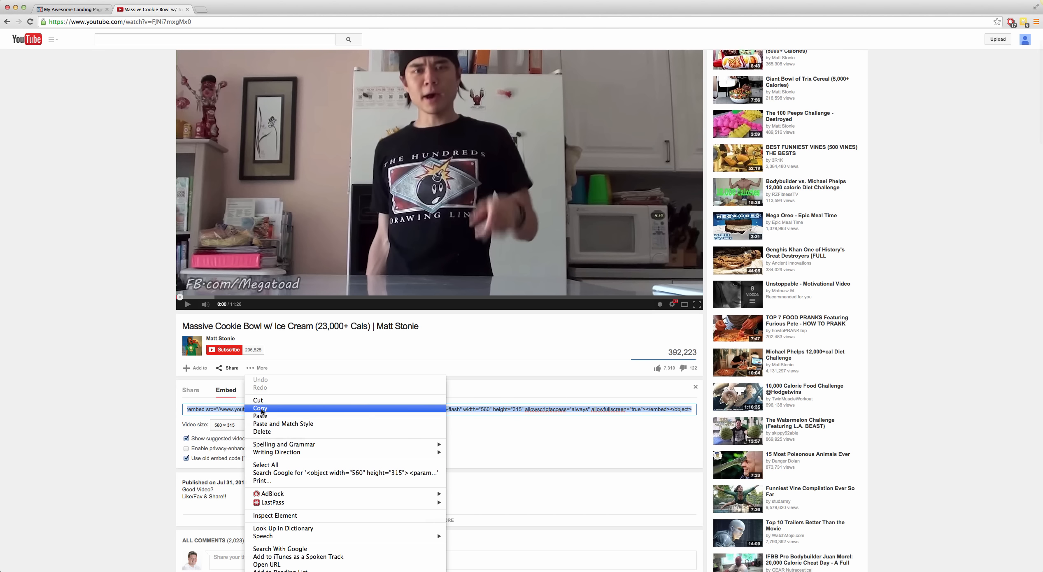
pyautogui.click(257, 407)
# Step: Replace the broadcast room video's embed code with the copied YouTube code and save the page
pyautogui.click(81, 10)
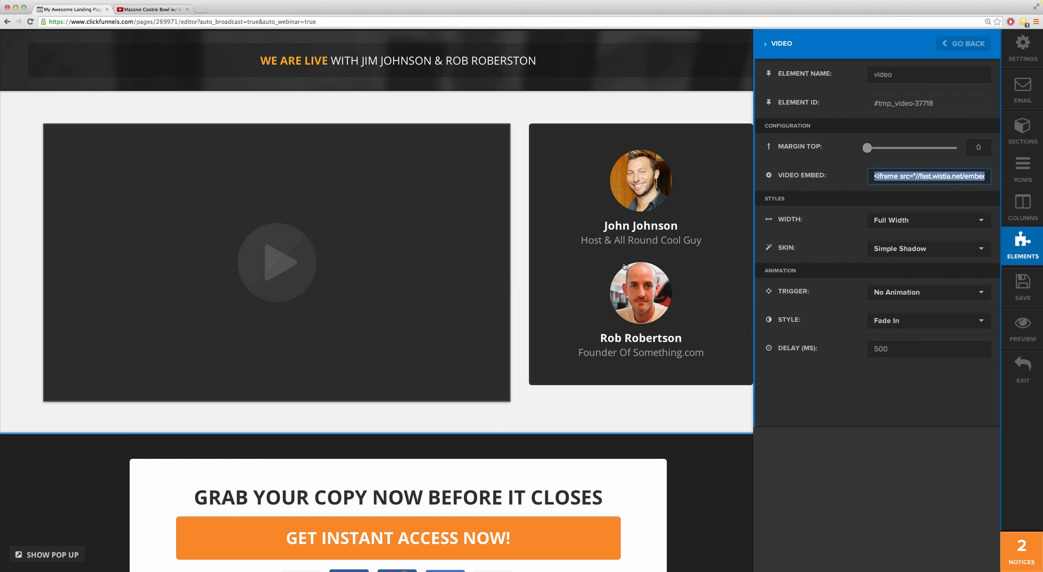
pyautogui.press('super+v')
pyautogui.click(707, 426)
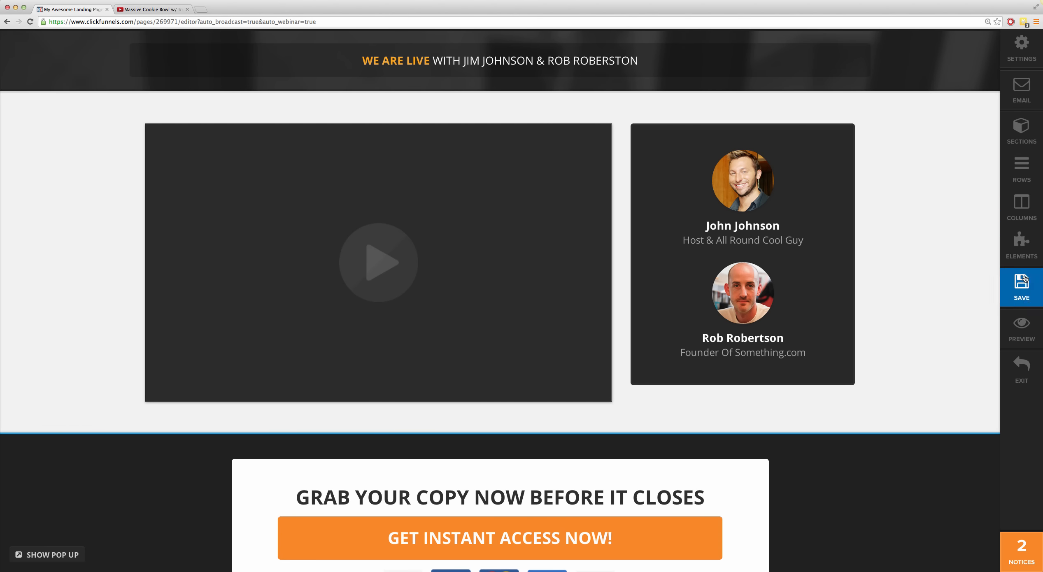
pyautogui.click(1024, 297)
# Step: Preview the broadcast room page, and play and pause its embedded YouTube video
pyautogui.scroll(-5, 142, 375)
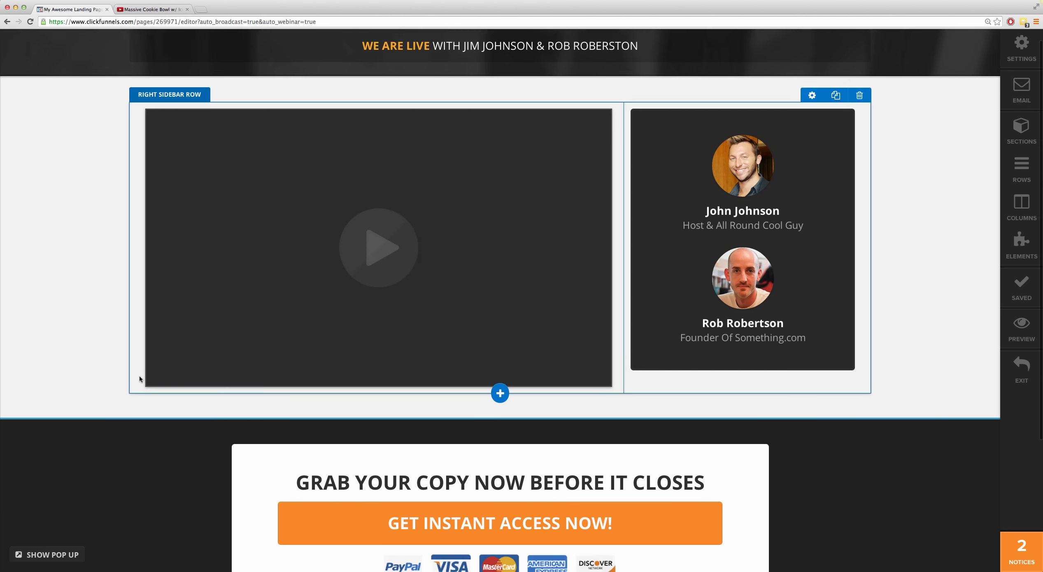
pyautogui.scroll(4, 142, 375)
pyautogui.click(1008, 337)
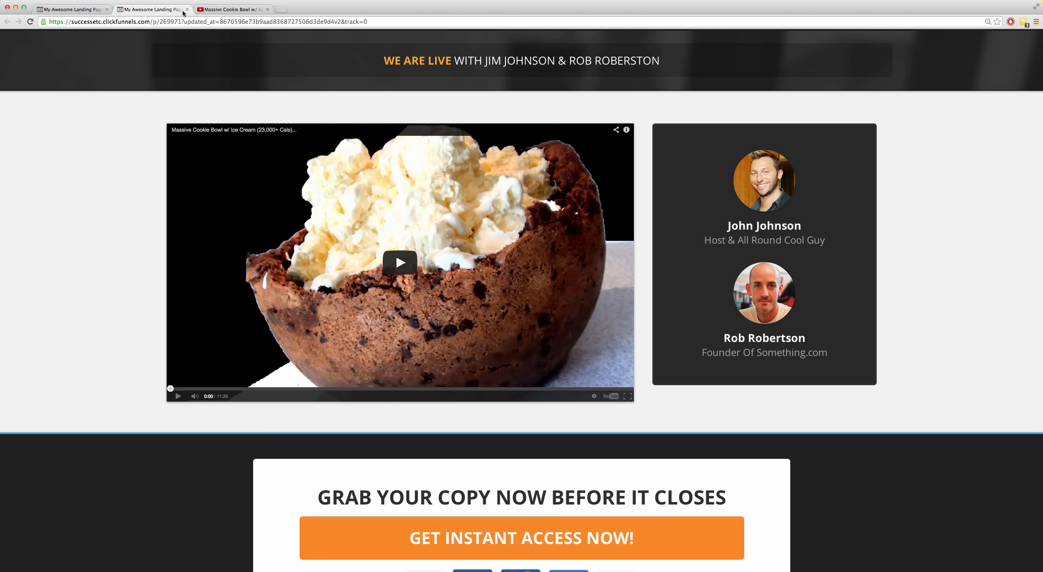
pyautogui.click(401, 262)
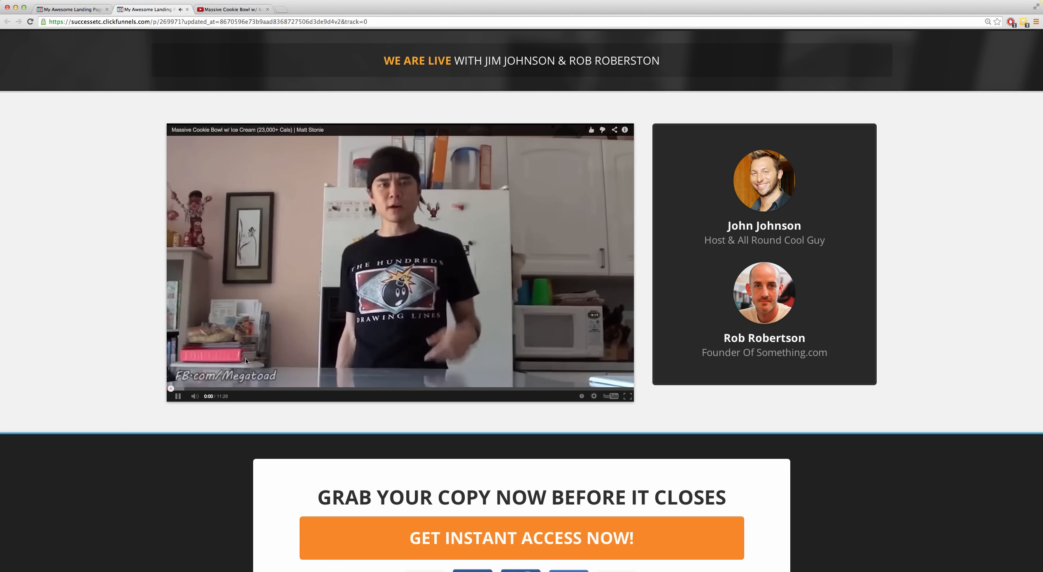
pyautogui.click(176, 396)
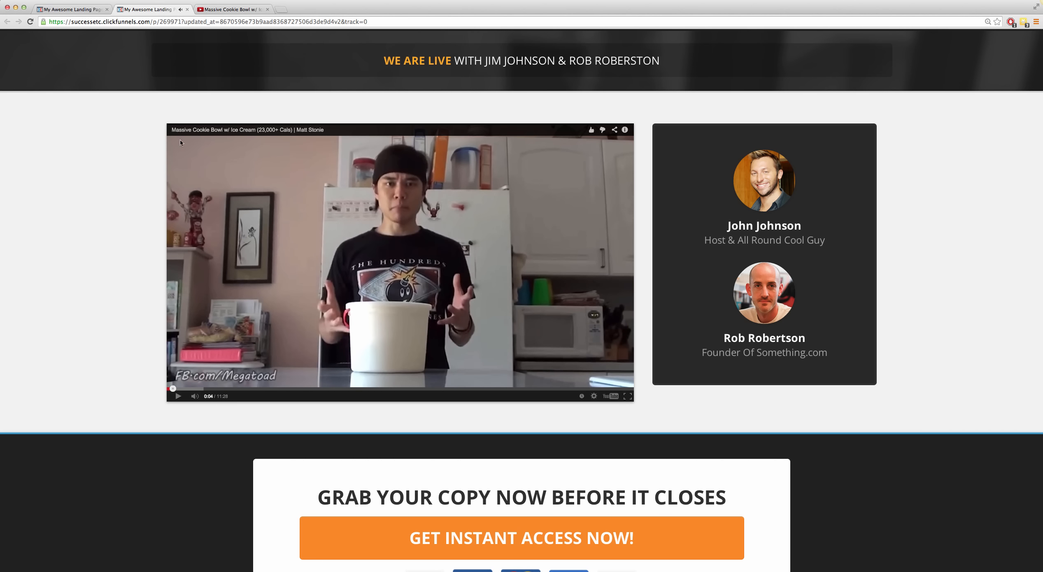
# Step: Return to the page editor and check the video element's settings
pyautogui.click(72, 9)
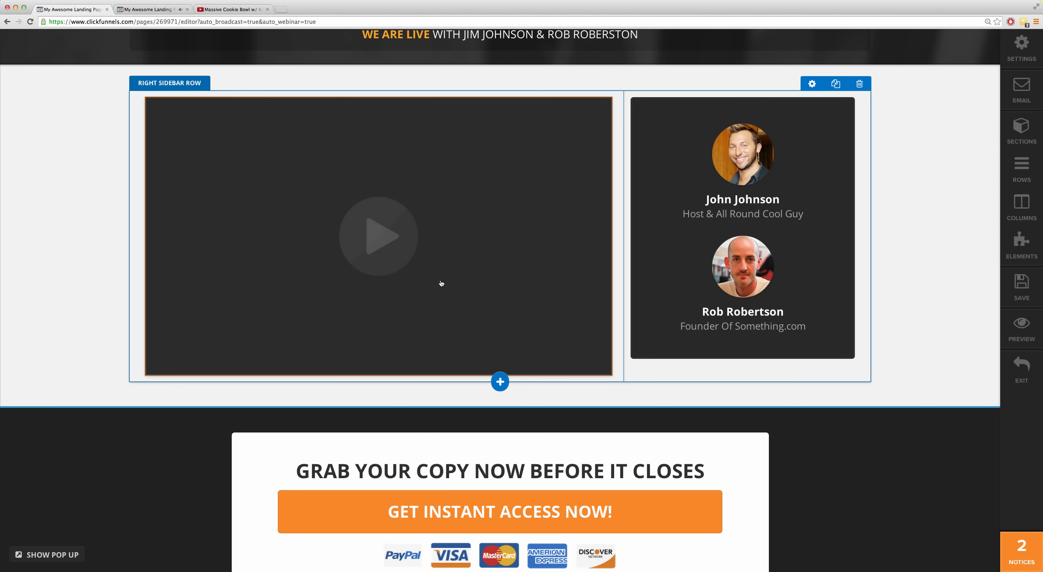
pyautogui.click(464, 278)
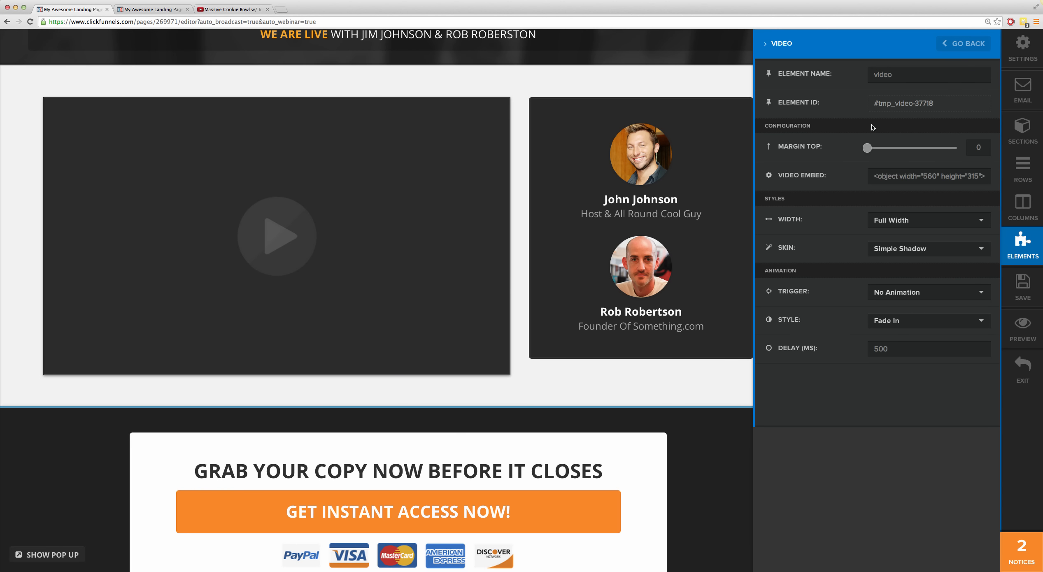
pyautogui.click(720, 90)
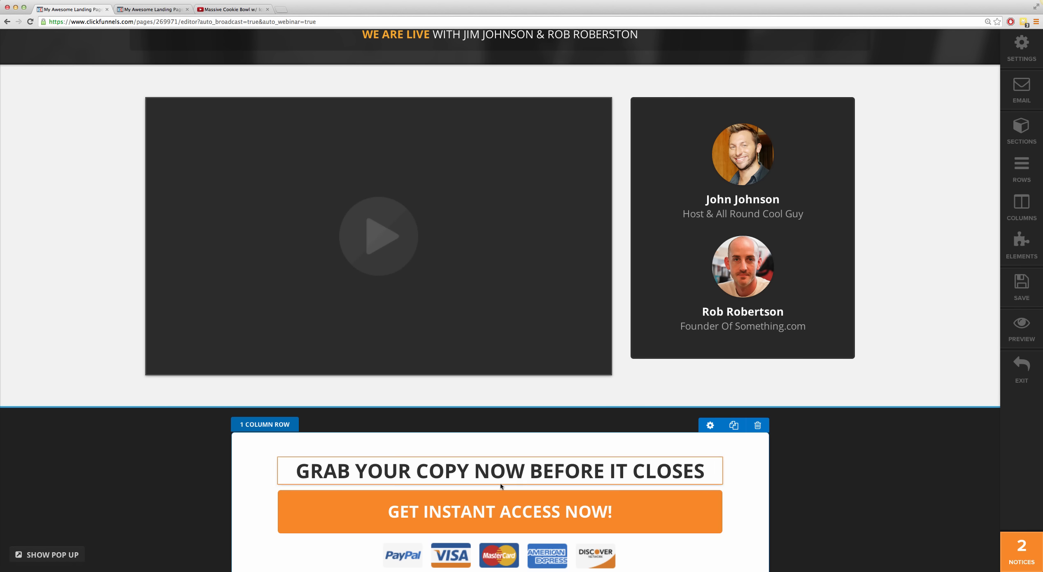
# Step: Review the broadcast room's offer section and check the settings of the white row holding the order button, leaving them unedited
pyautogui.scroll(-5, 739, 487)
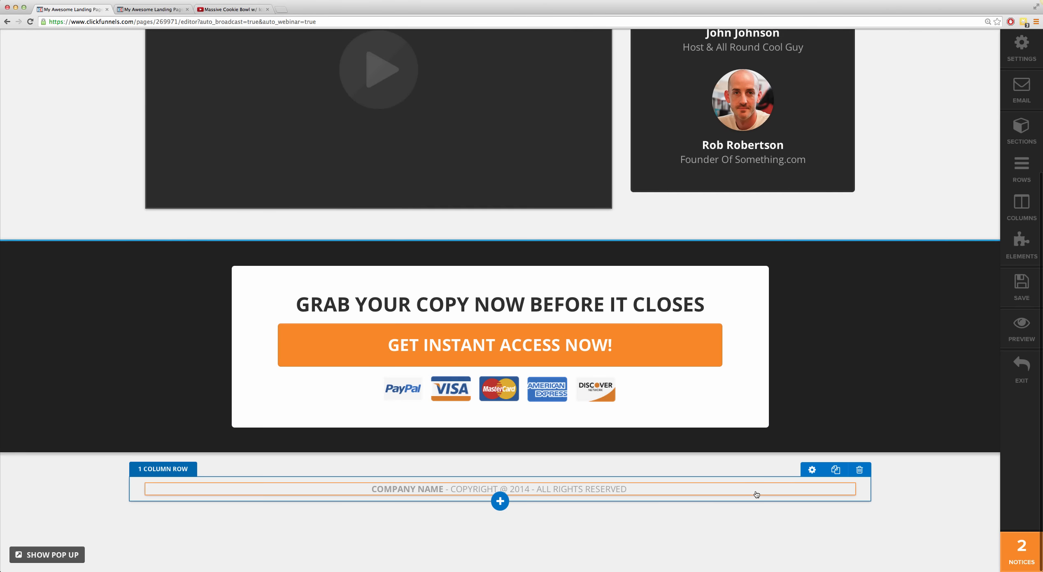
pyautogui.scroll(5, 756, 492)
pyautogui.scroll(-2, 754, 489)
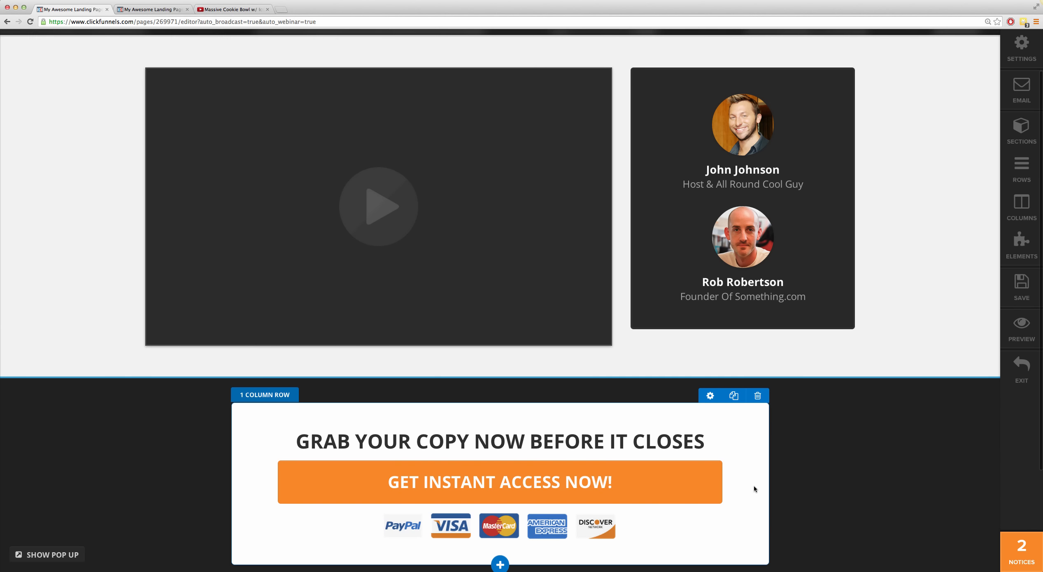
pyautogui.click(711, 398)
pyautogui.scroll(-10, 793, 417)
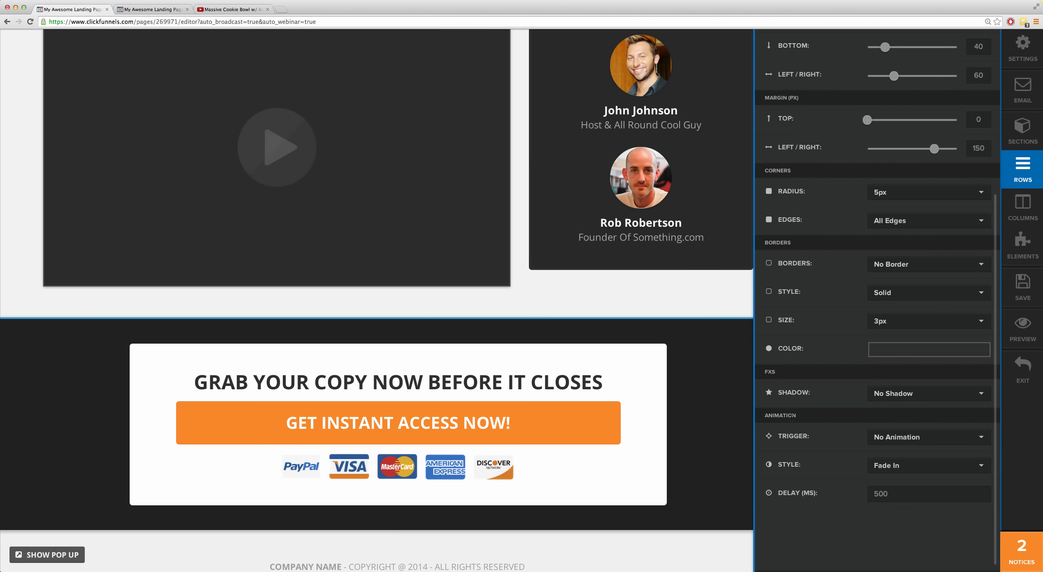
pyautogui.scroll(6, 788, 457)
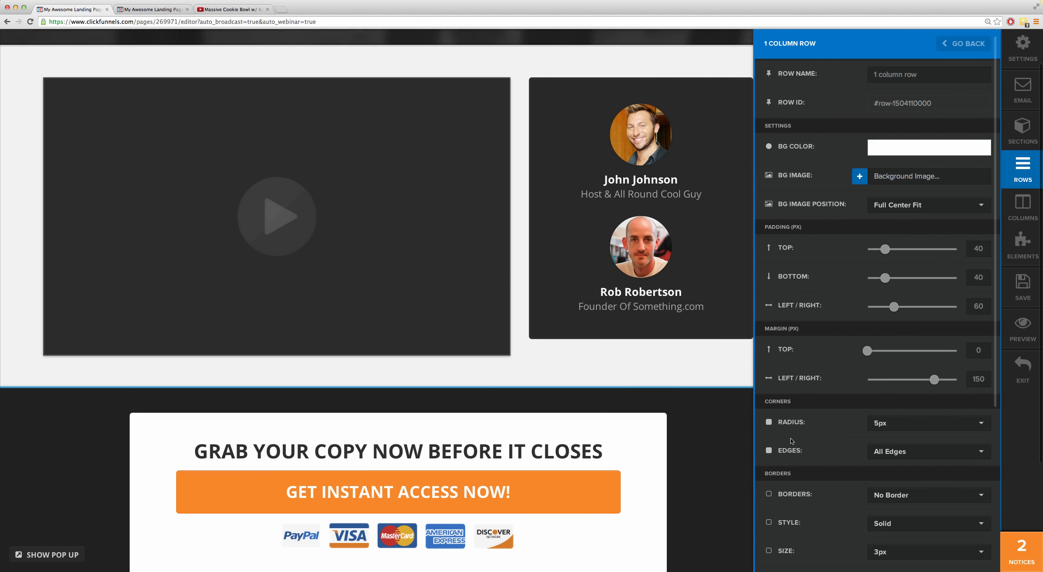
pyautogui.click(731, 430)
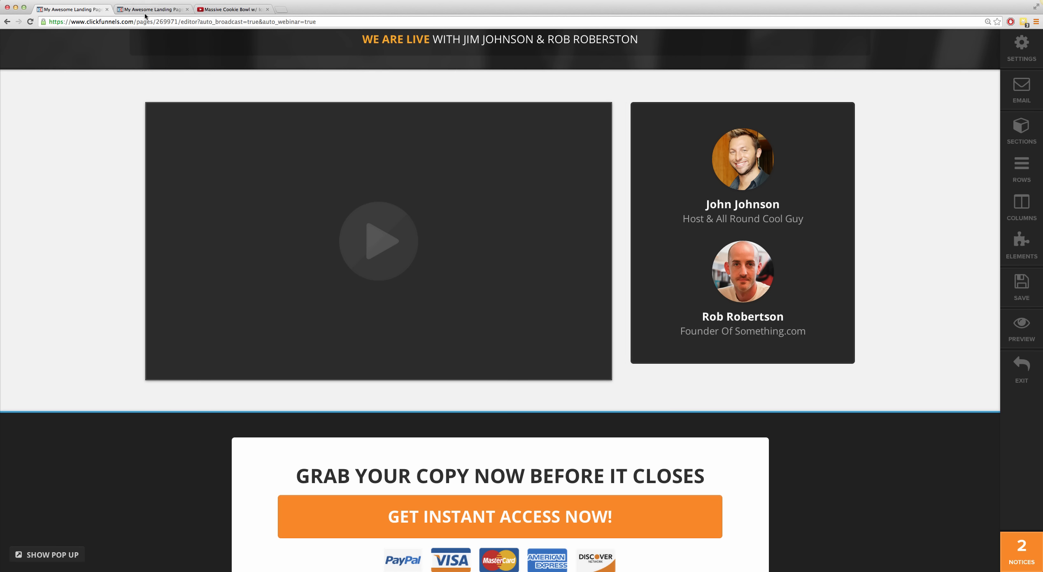
# Step: Leave the page editor and preview the funnel's Webinar Replay Room page, closing the preview when done
pyautogui.click(1028, 368)
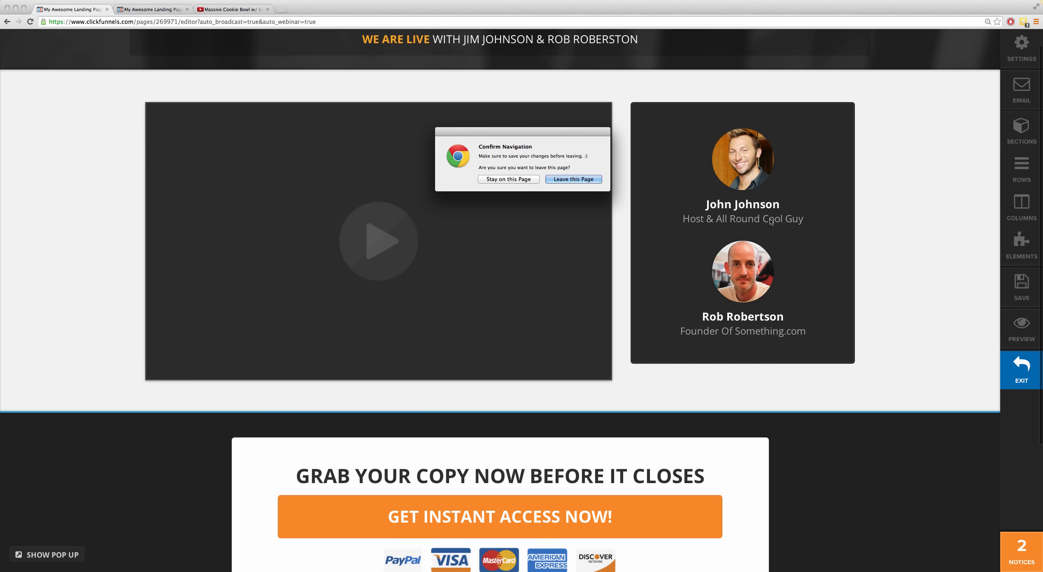
pyautogui.click(583, 181)
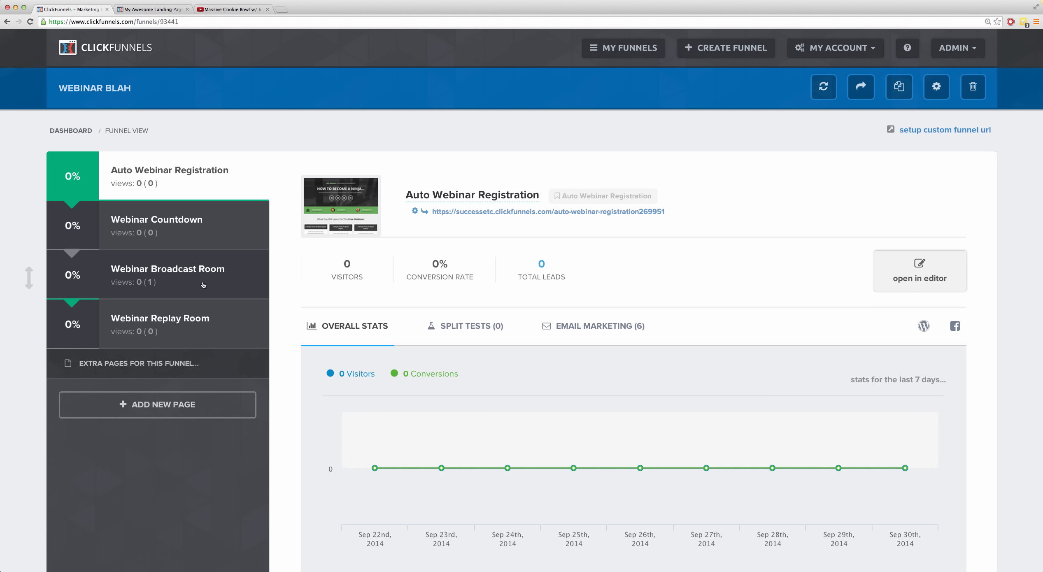
pyautogui.click(209, 337)
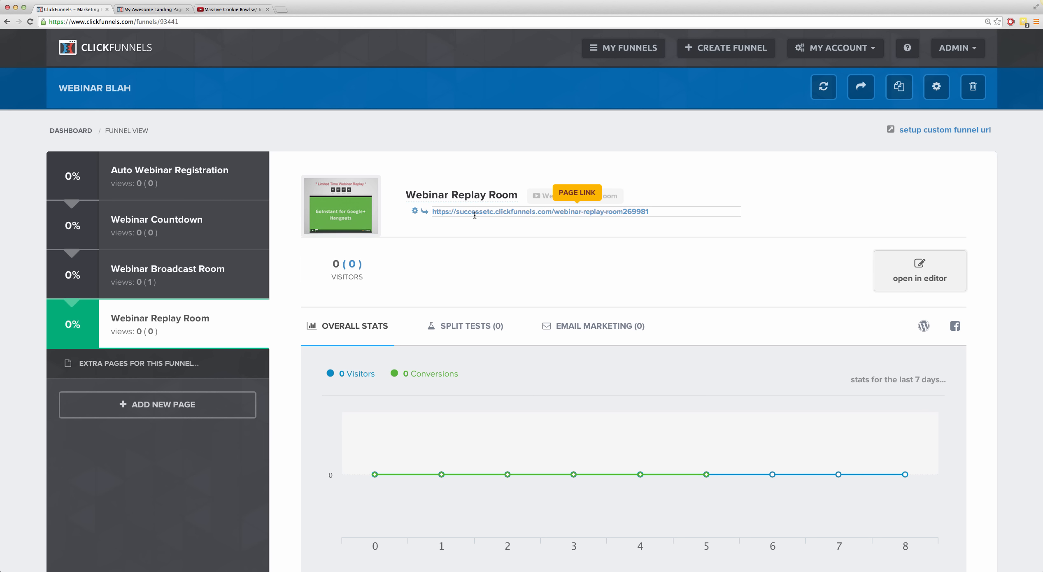
pyautogui.click(425, 215)
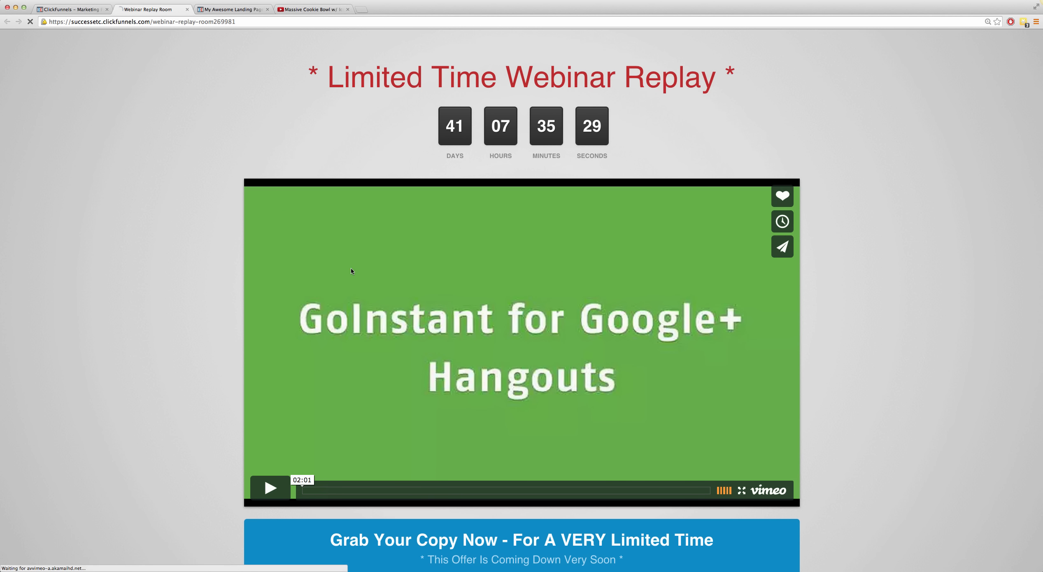
pyautogui.scroll(-2, 289, 247)
pyautogui.scroll(2, 241, 222)
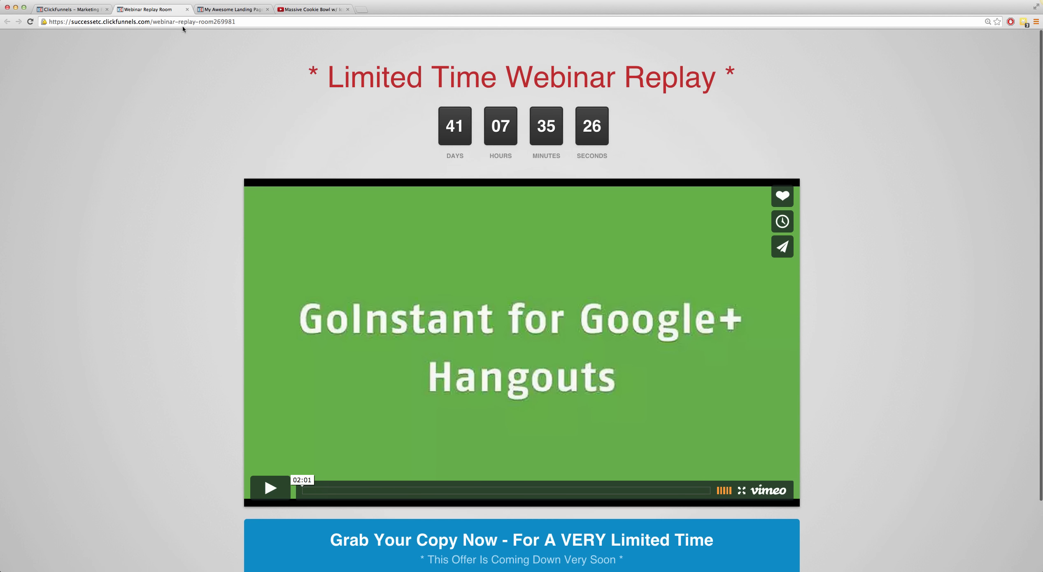
pyautogui.click(187, 9)
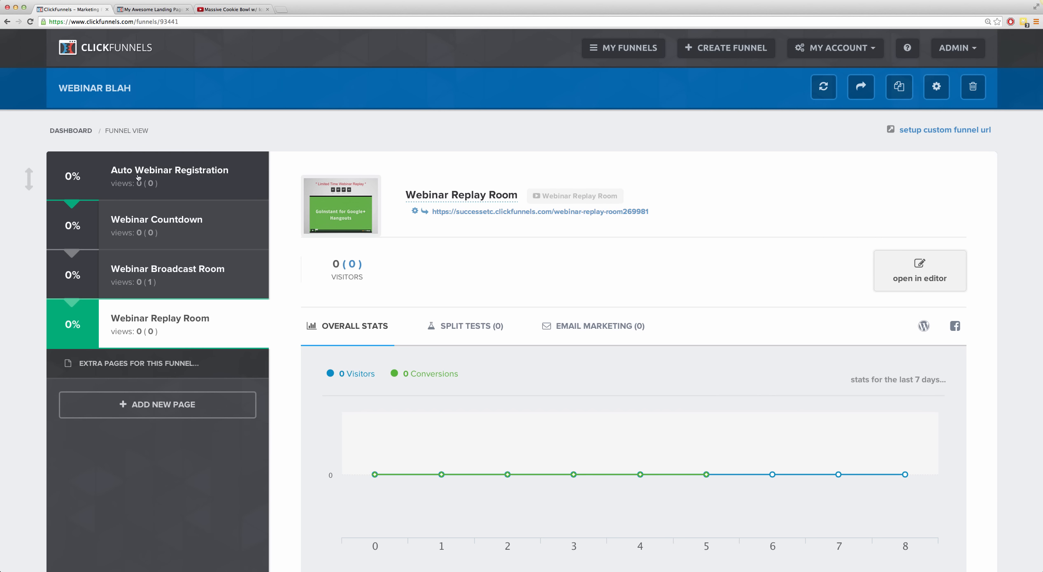
# Step: Preview the live Auto Webinar Registration page from top to bottom and return to the funnel overview
pyautogui.click(169, 174)
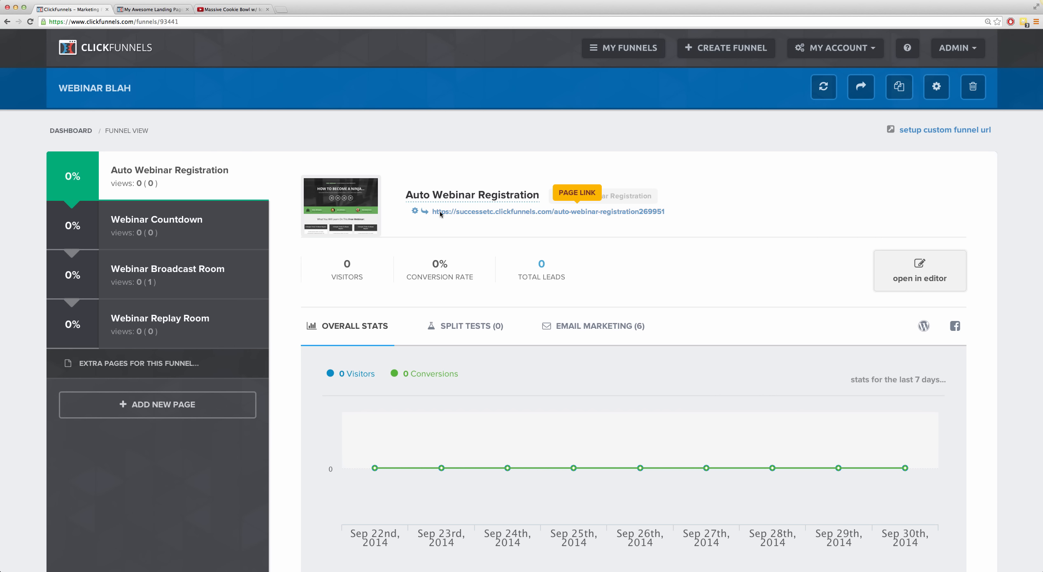
pyautogui.click(426, 212)
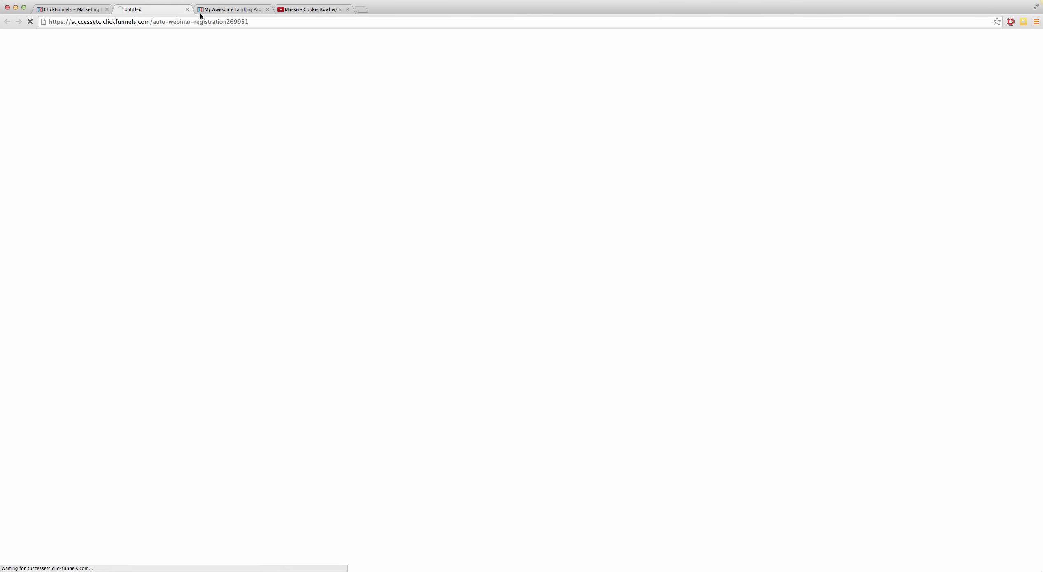
pyautogui.scroll(-3, 294, 216)
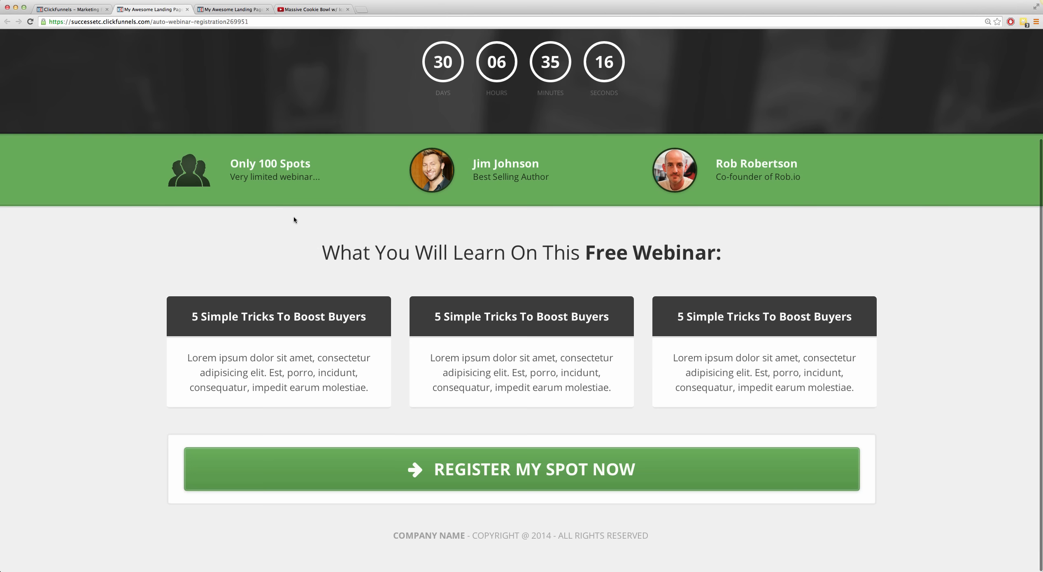
pyautogui.scroll(3, 293, 216)
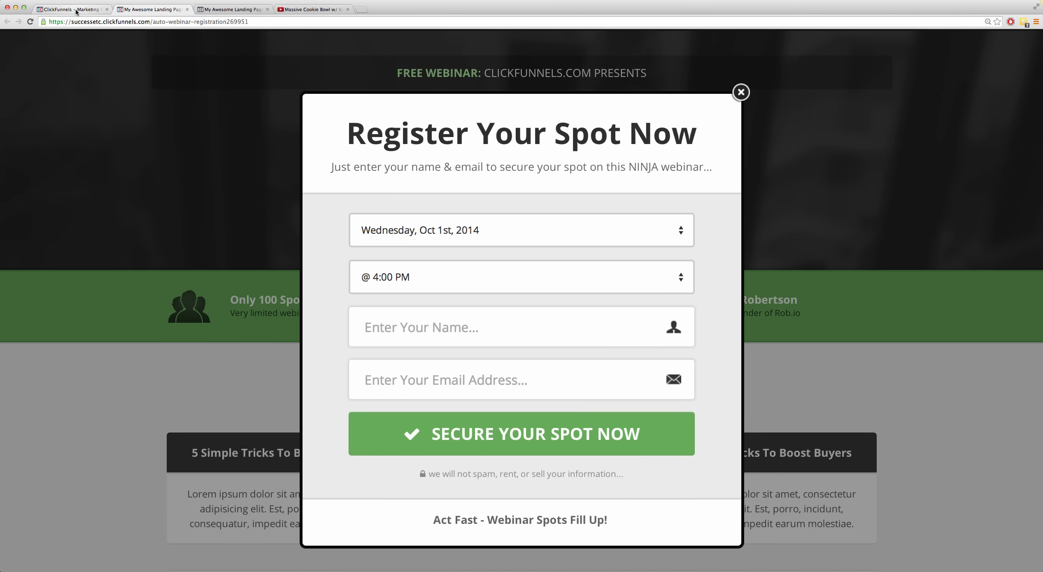
pyautogui.click(78, 9)
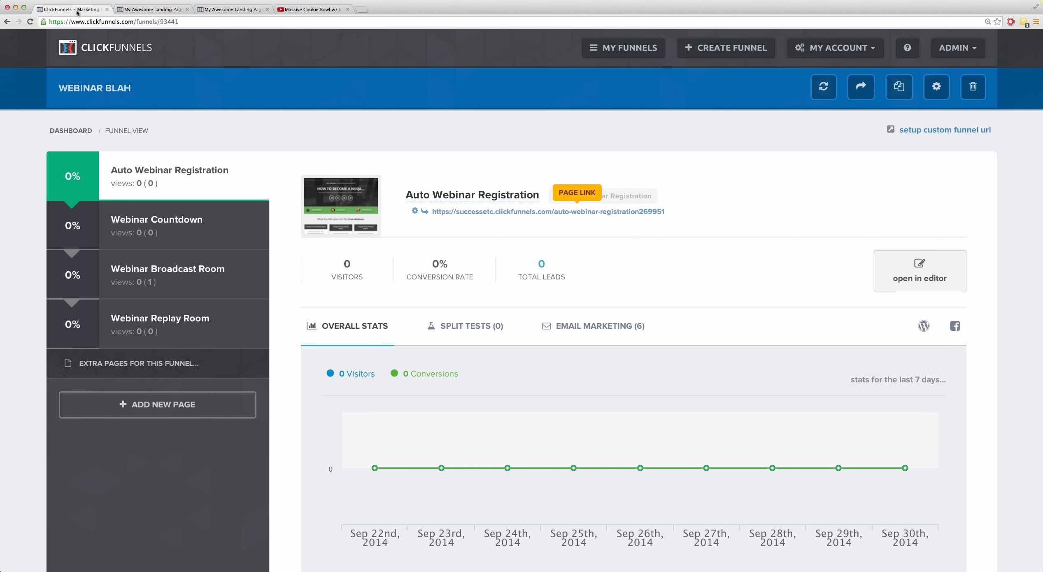
# Step: Review the registration page's email marketing sequence and the delays for each attendee group
pyautogui.click(563, 327)
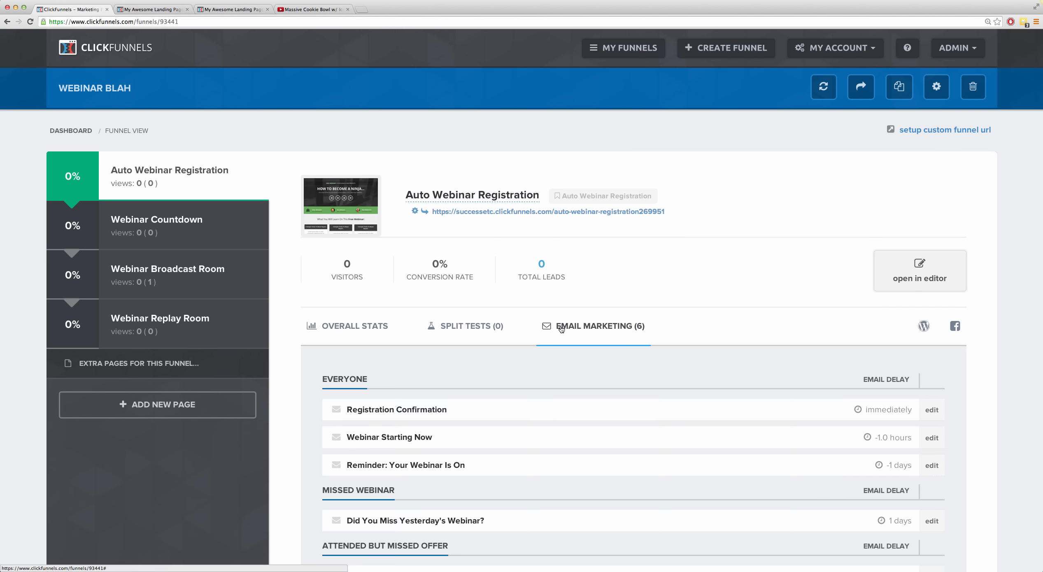
pyautogui.scroll(-3, 517, 310)
pyautogui.scroll(-2, 516, 307)
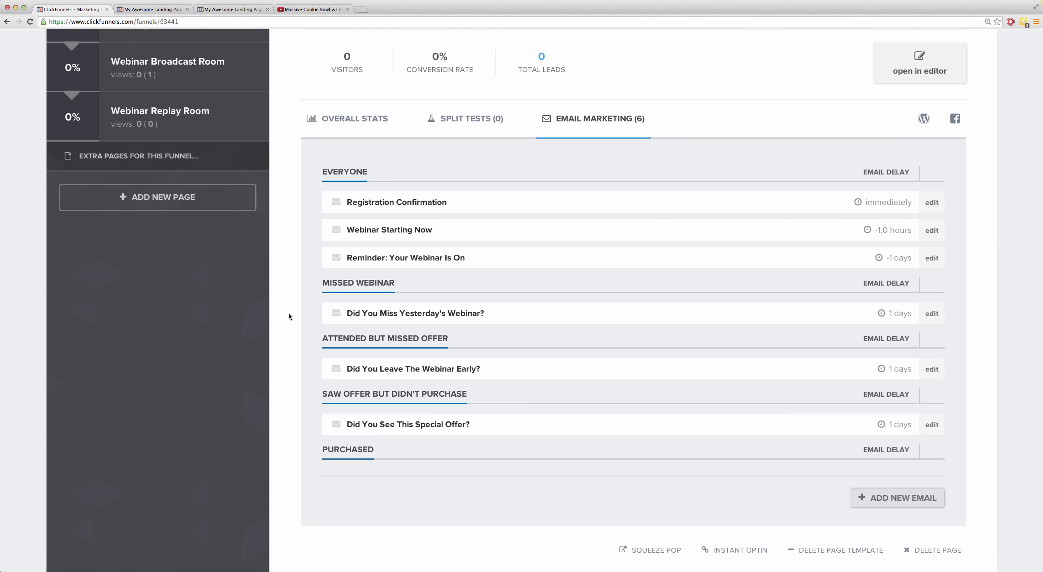
pyautogui.scroll(5, 286, 312)
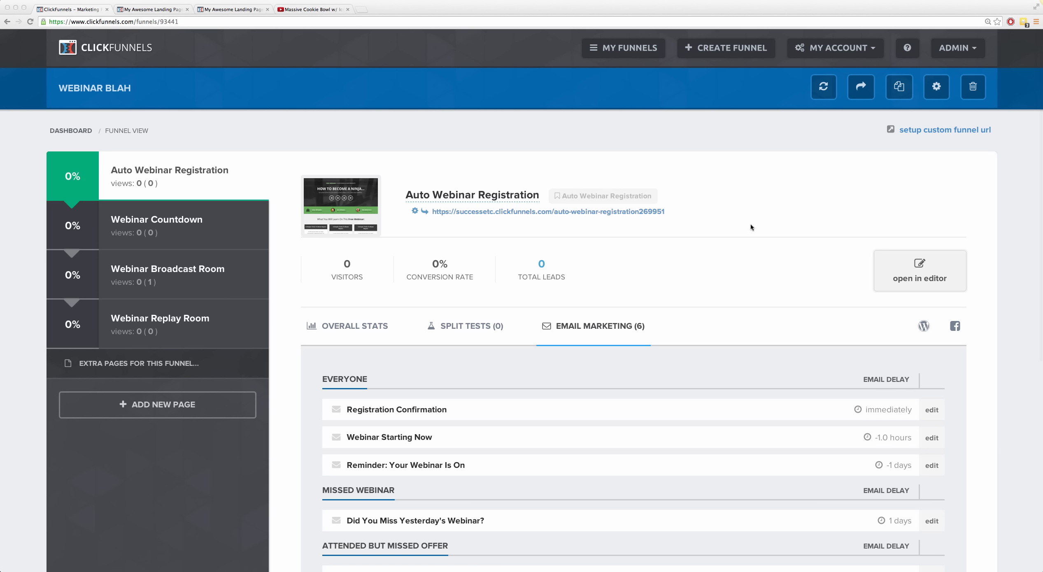
# Step: Create a new Webinar Funnel named "webina blah" with the group tag "blah"
pyautogui.click(628, 52)
pyautogui.click(636, 55)
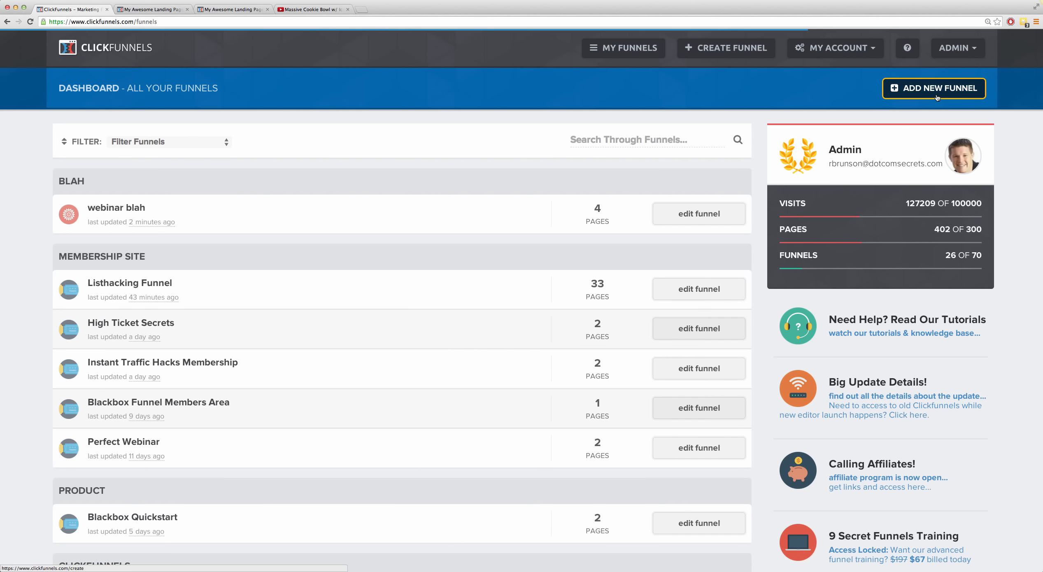
pyautogui.click(937, 96)
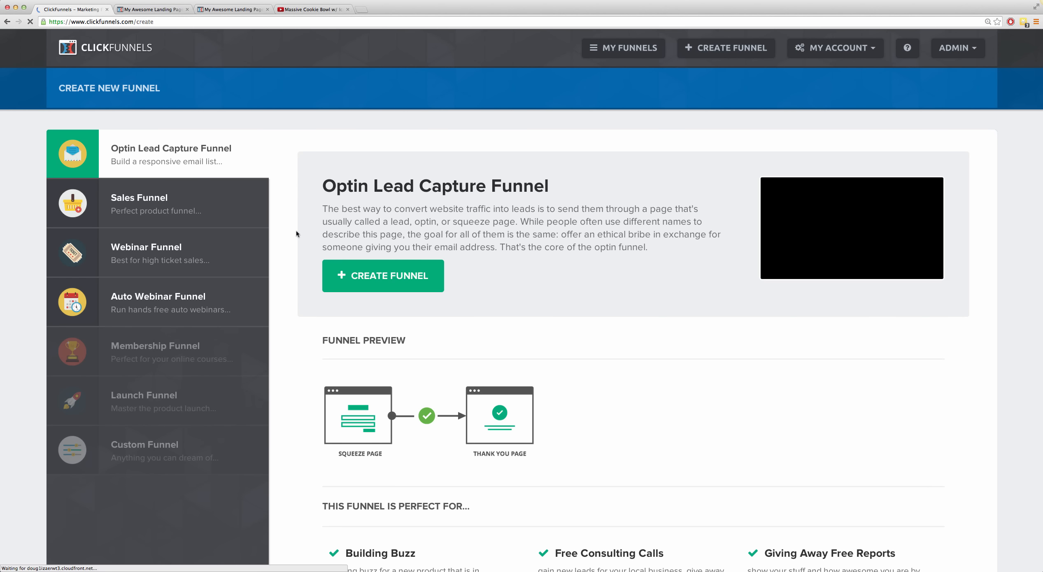
pyautogui.click(149, 258)
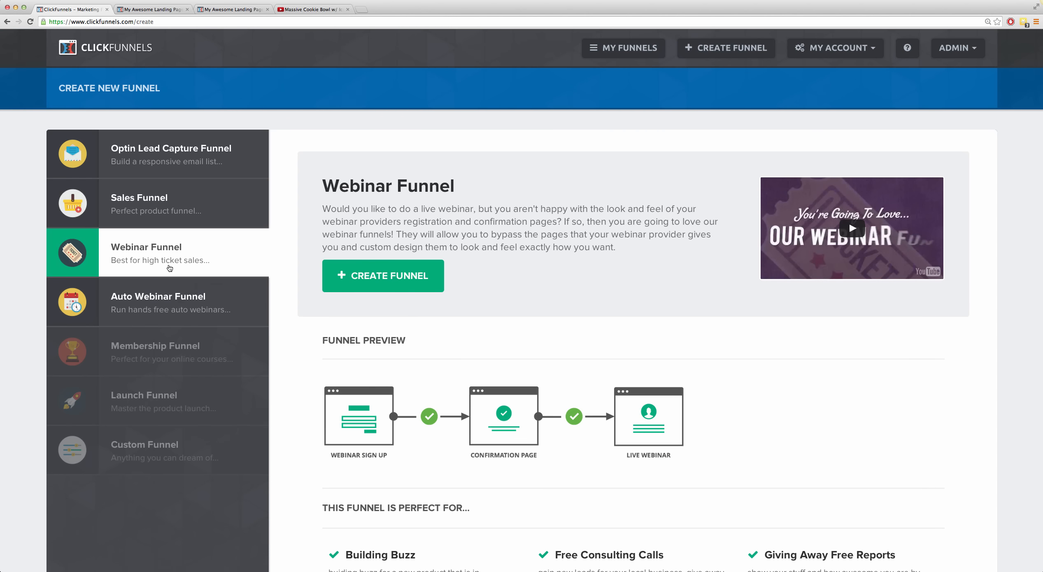
pyautogui.click(390, 276)
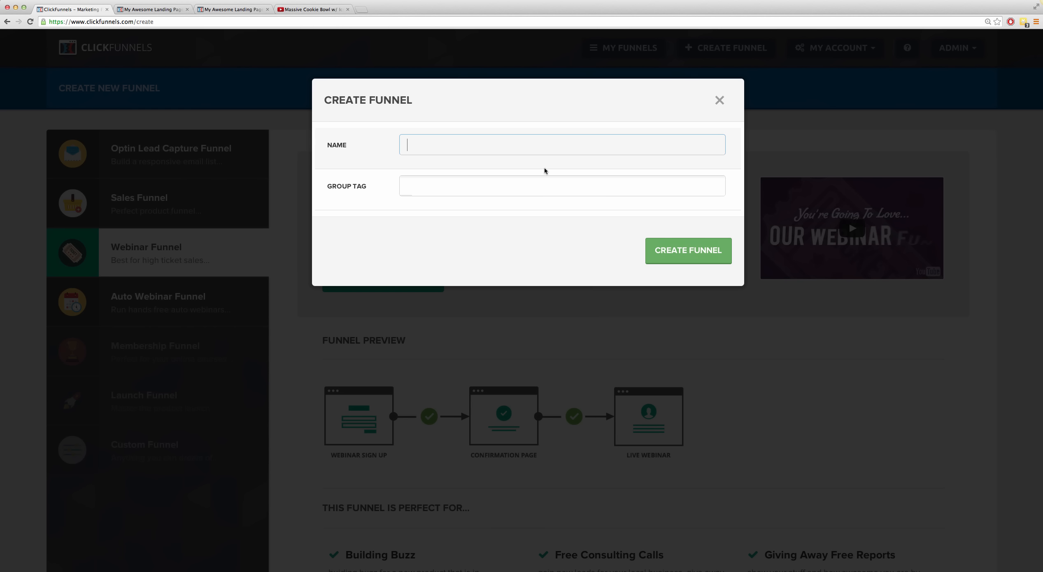
pyautogui.write('webina')
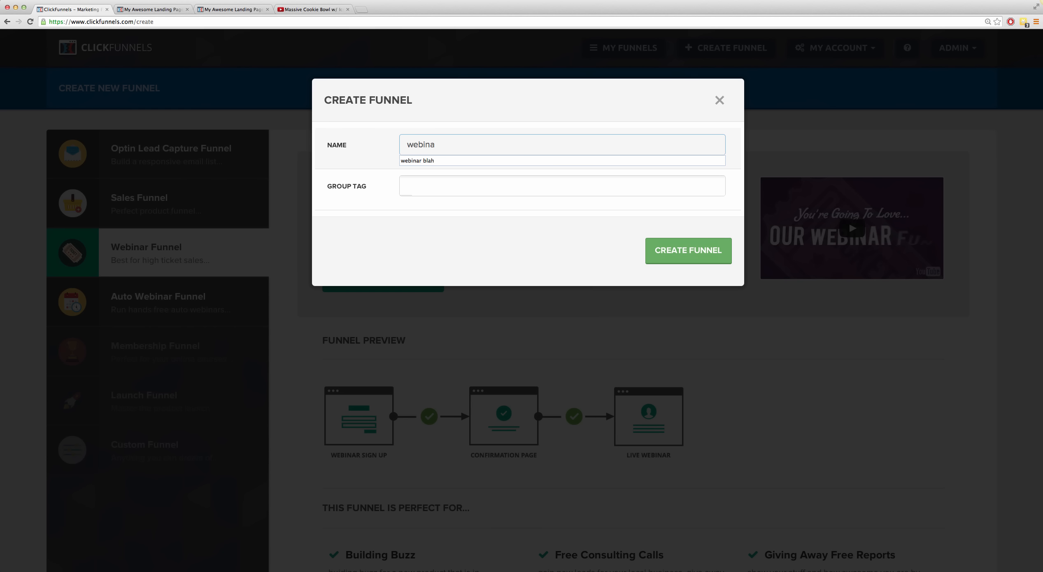
pyautogui.write(' blah')
pyautogui.press('Tab')
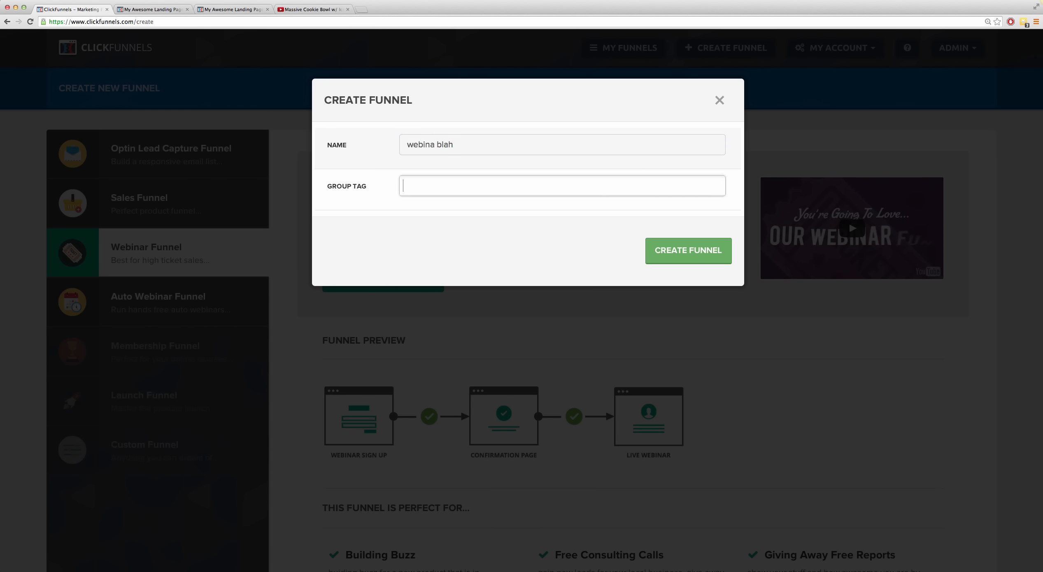
pyautogui.write('blah')
pyautogui.click(666, 254)
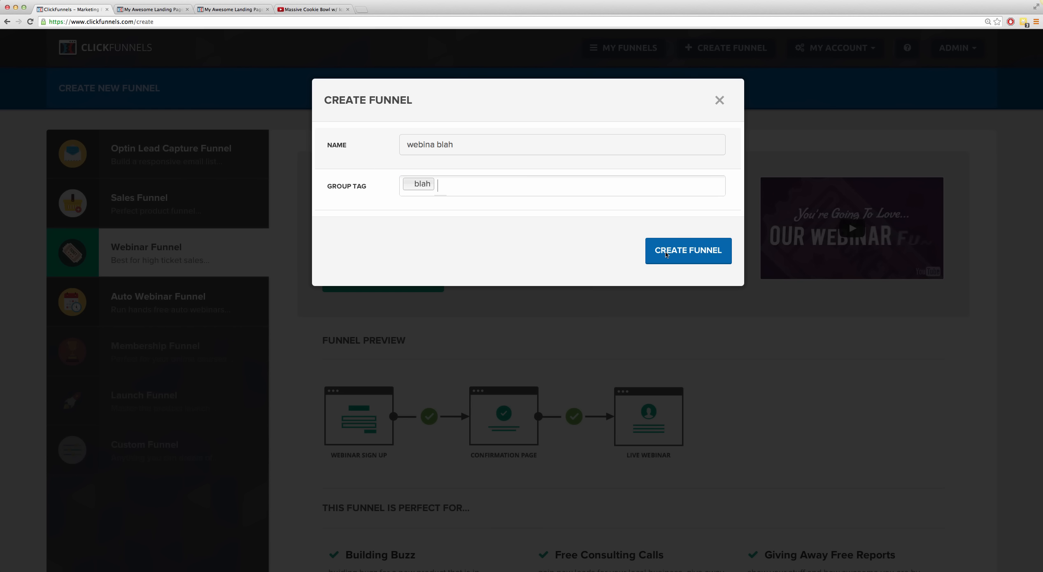
pyautogui.click(667, 255)
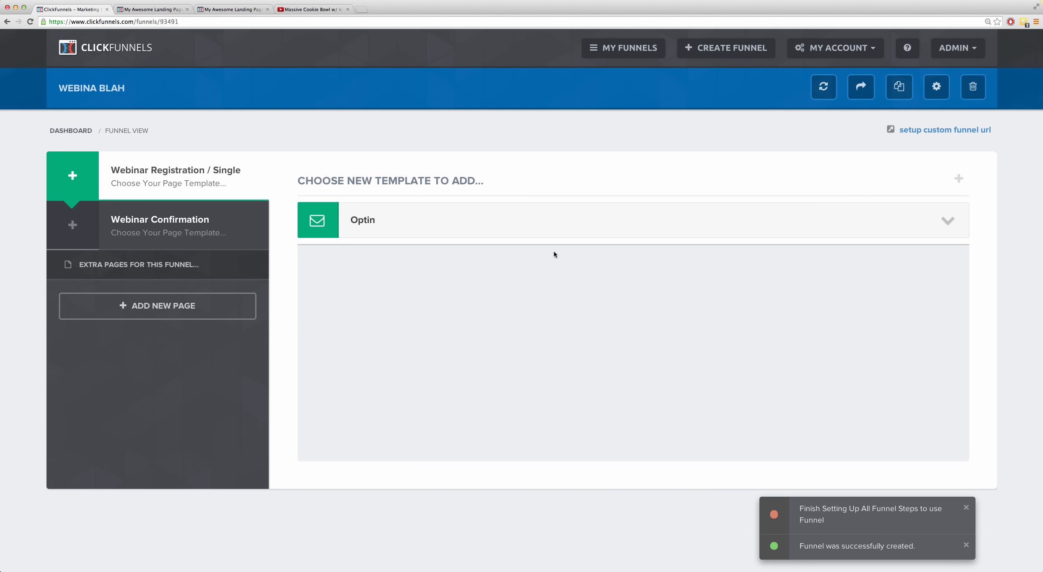
# Step: Look over the page templates offered for the new funnel's Webinar Confirmation and Webinar Registration steps
pyautogui.click(865, 50)
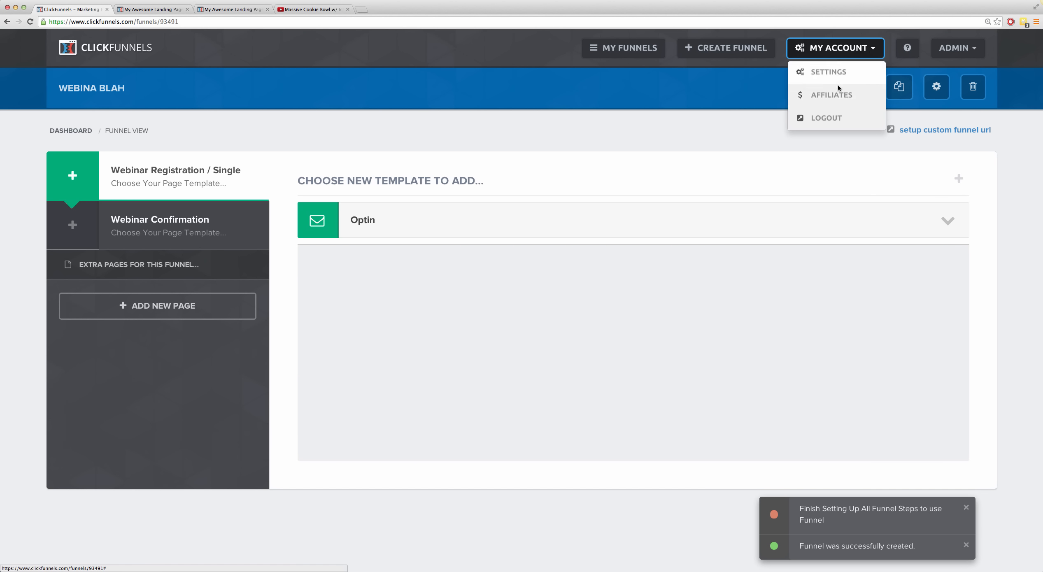
pyautogui.click(750, 137)
pyautogui.click(149, 229)
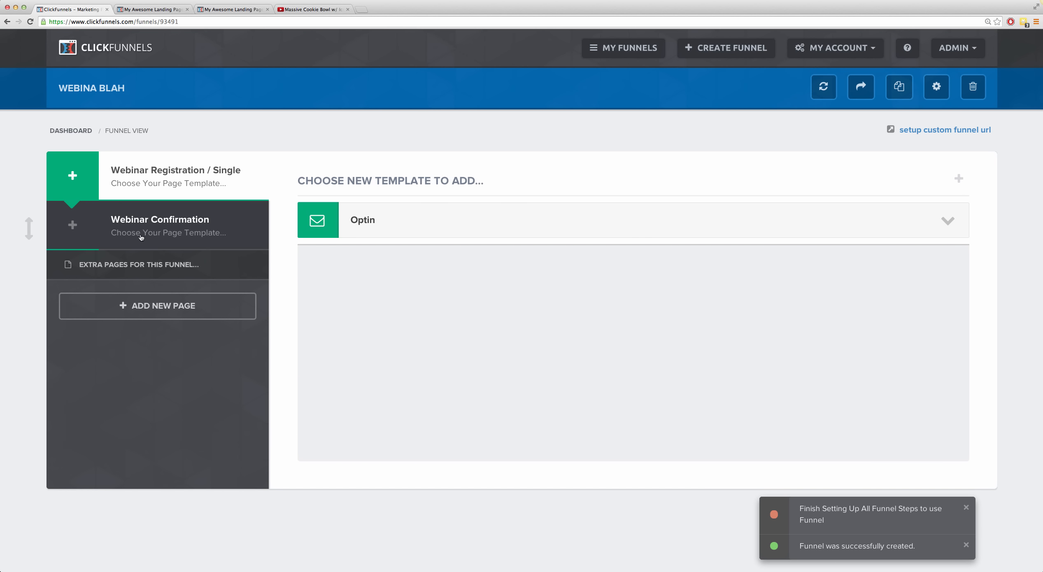
pyautogui.click(157, 181)
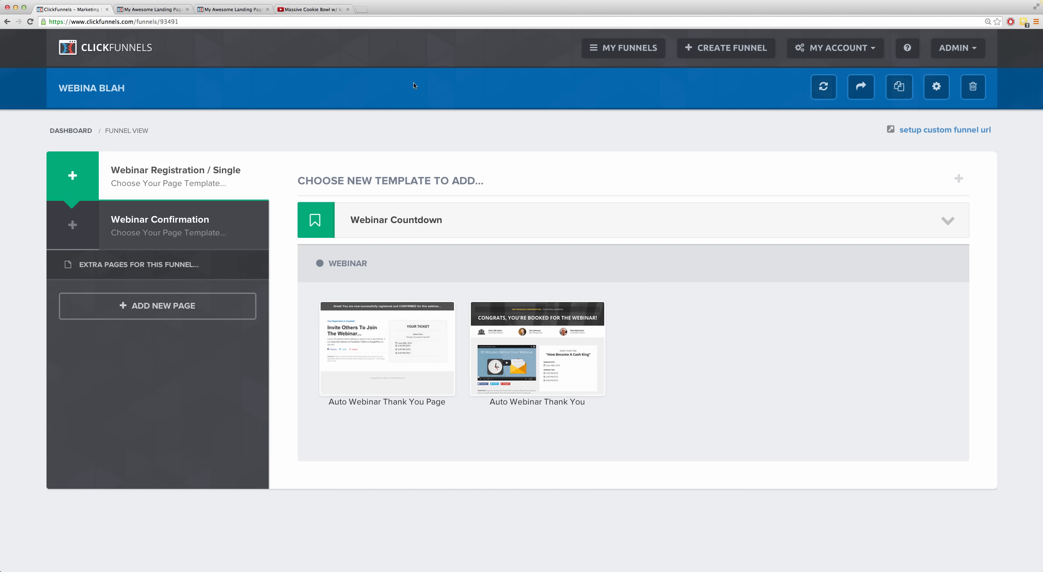
# Step: Return to the funnel dashboard, start adding another funnel and review the Sales Funnel type's description and page flow preview
pyautogui.click(629, 54)
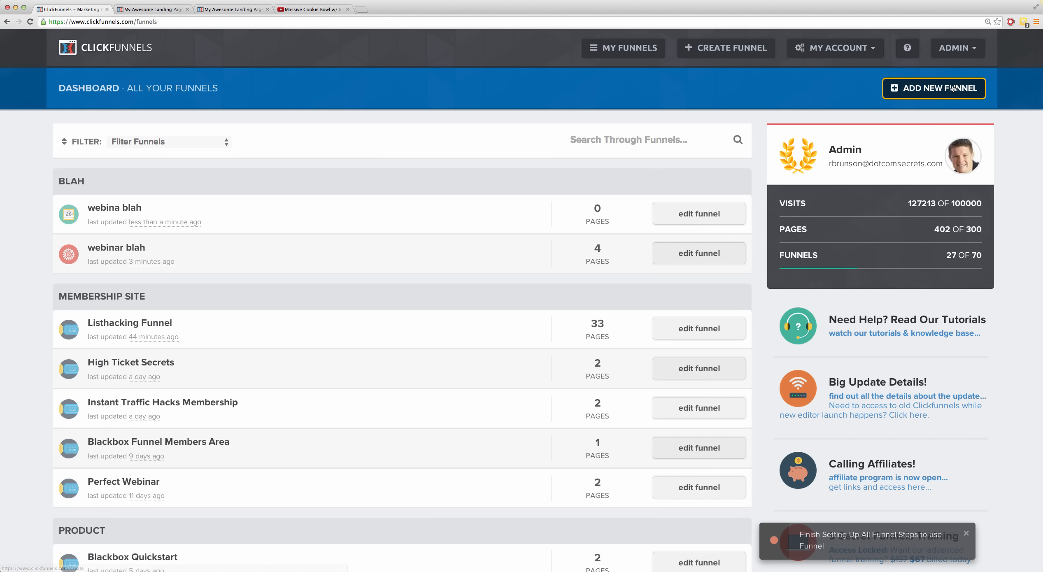
pyautogui.click(933, 89)
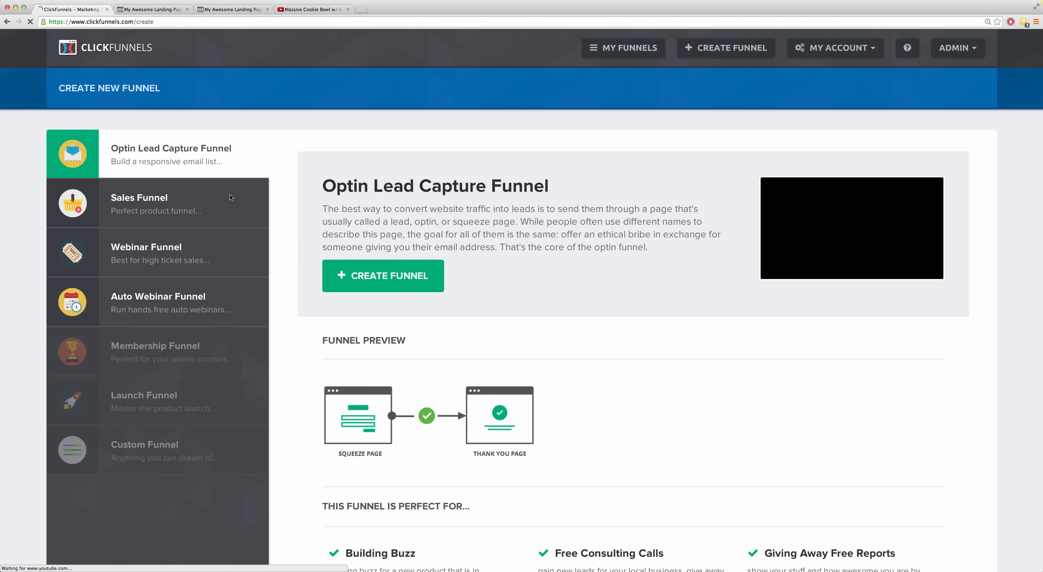
pyautogui.click(163, 209)
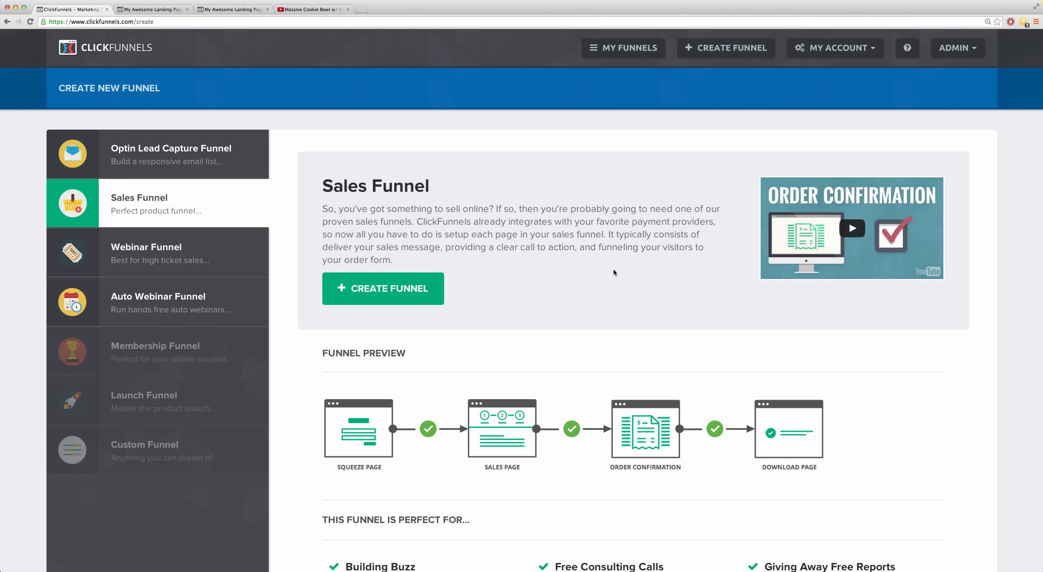
pyautogui.scroll(-5, 612, 272)
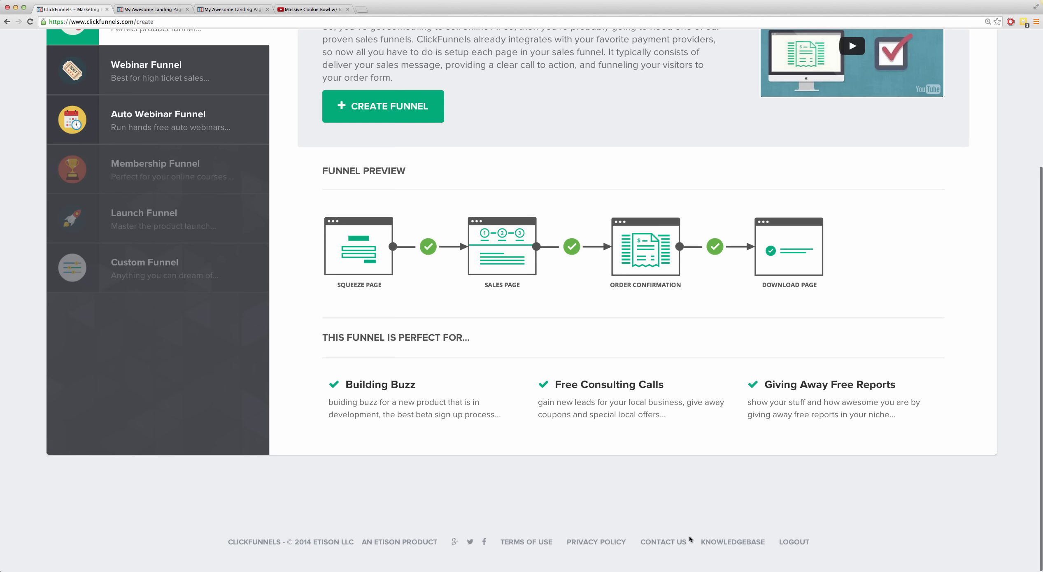
pyautogui.scroll(5, 645, 491)
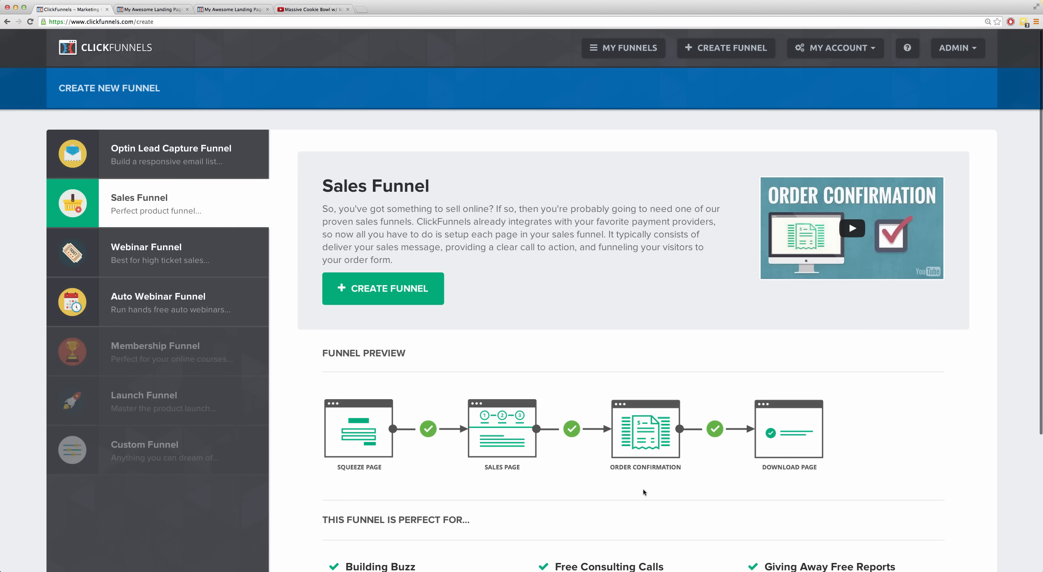